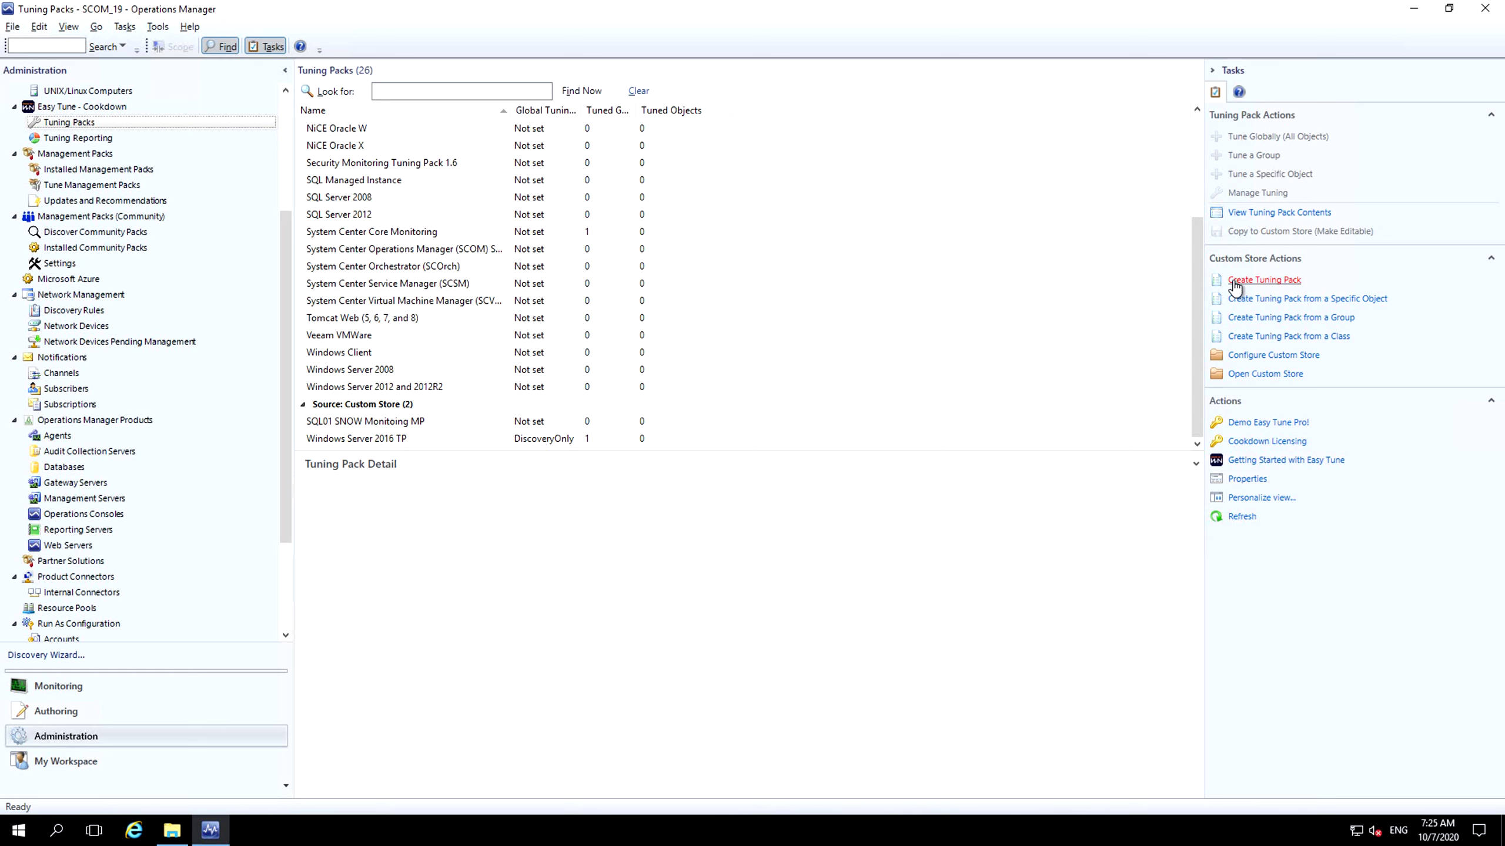
- Start a new custom tuning pack and bring up the list of available management packs
click(1235, 284)
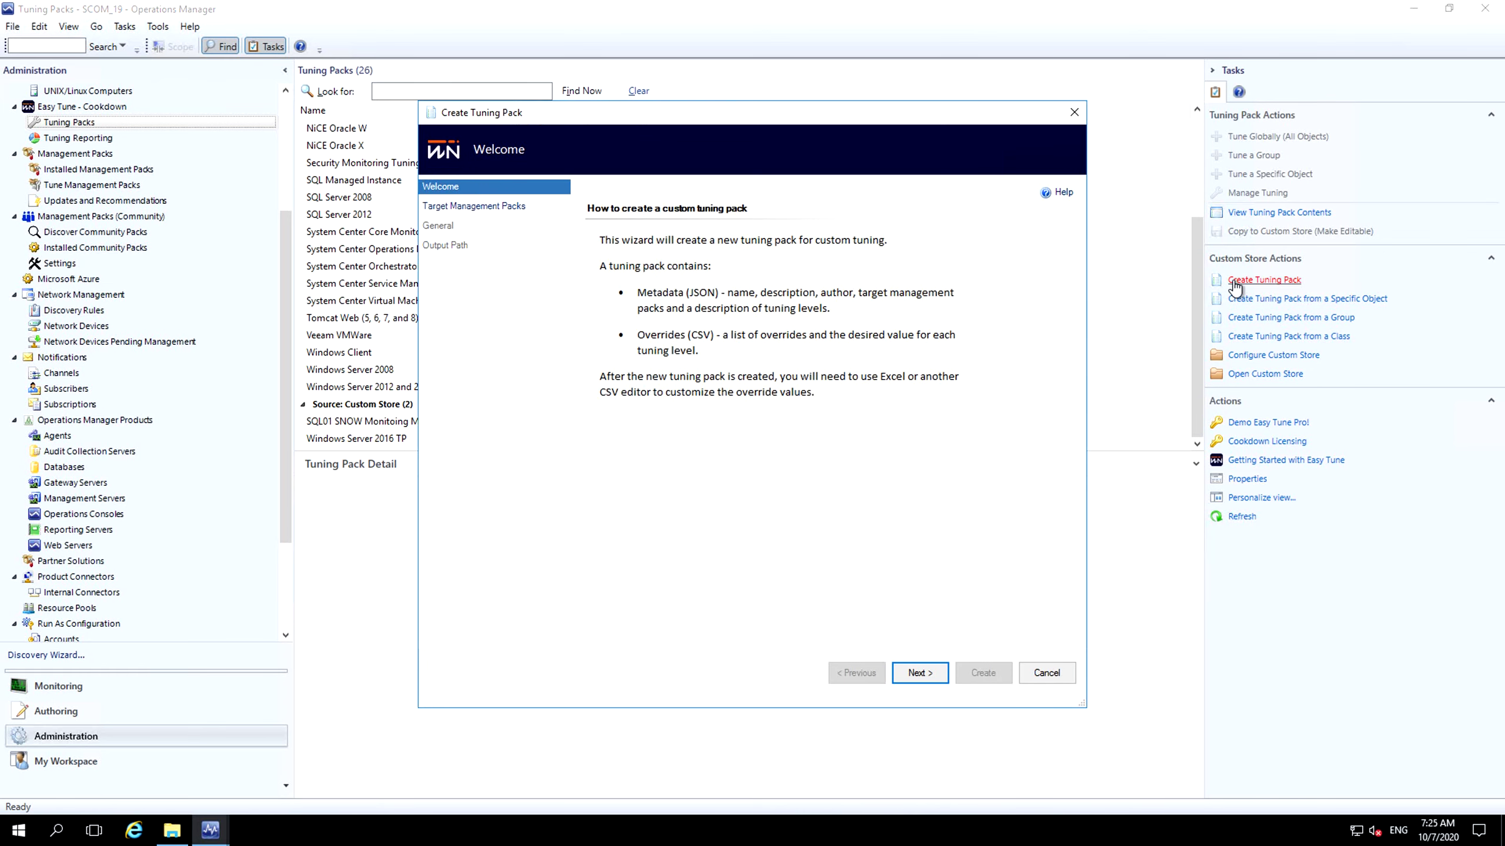
click(912, 673)
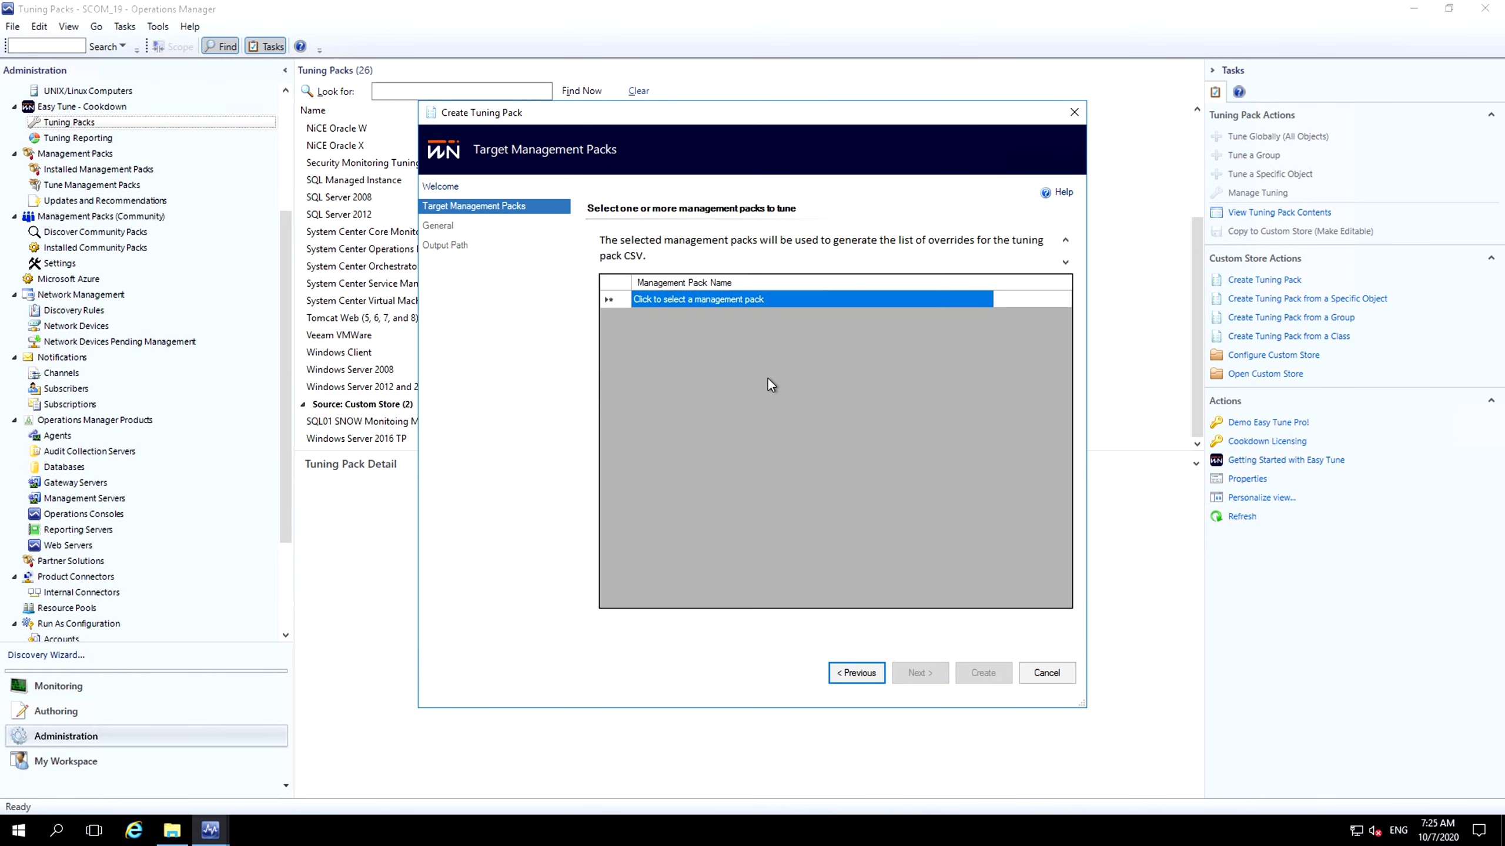
click(724, 301)
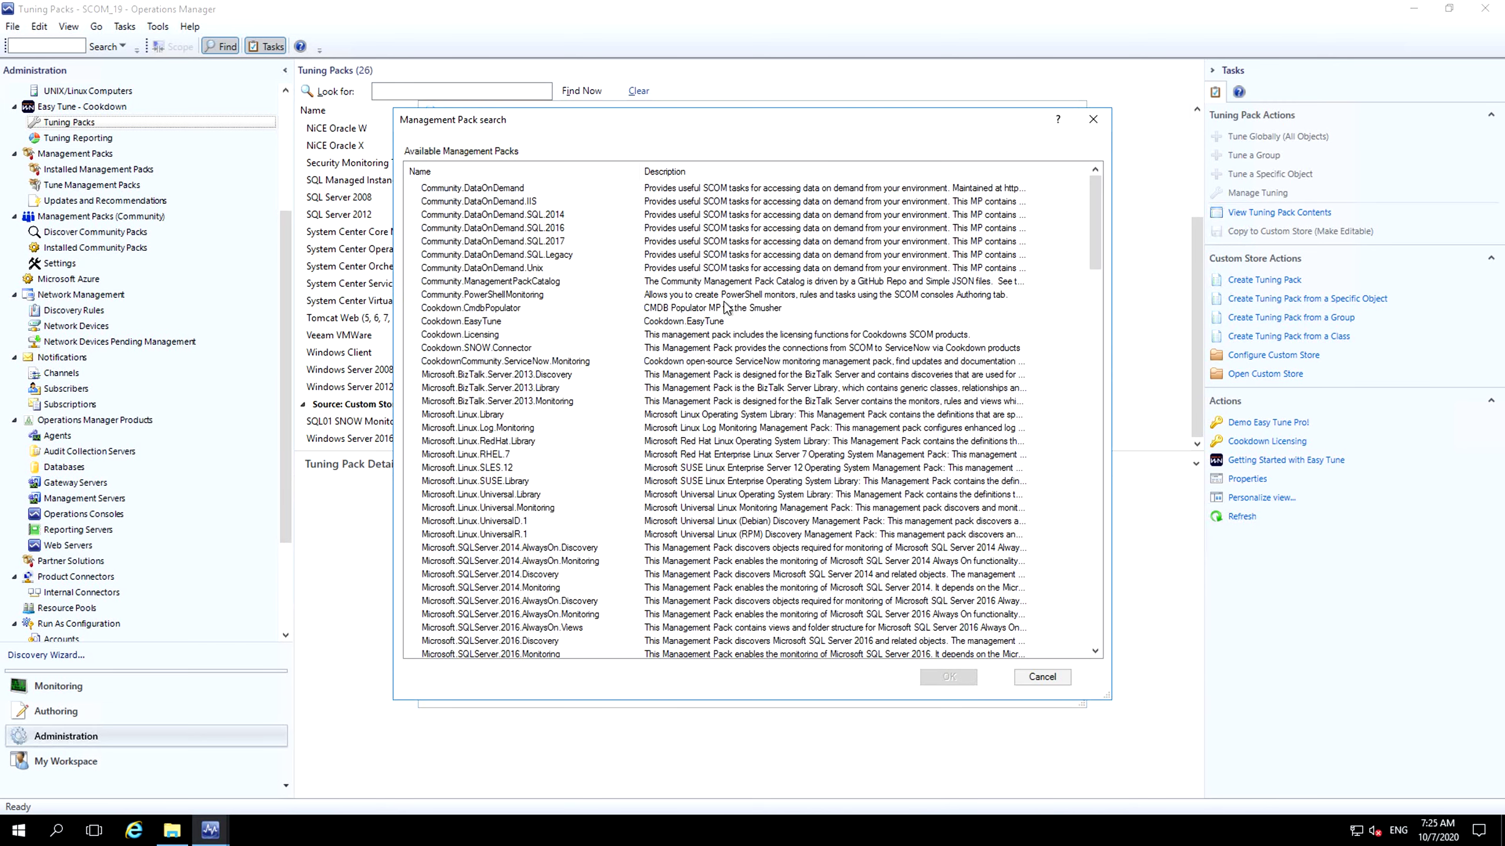
- Select BizTalk Server 2013 Discovery, Library and Monitoring as the target management packs
click(517, 270)
click(507, 361)
ctrl+click(503, 308)
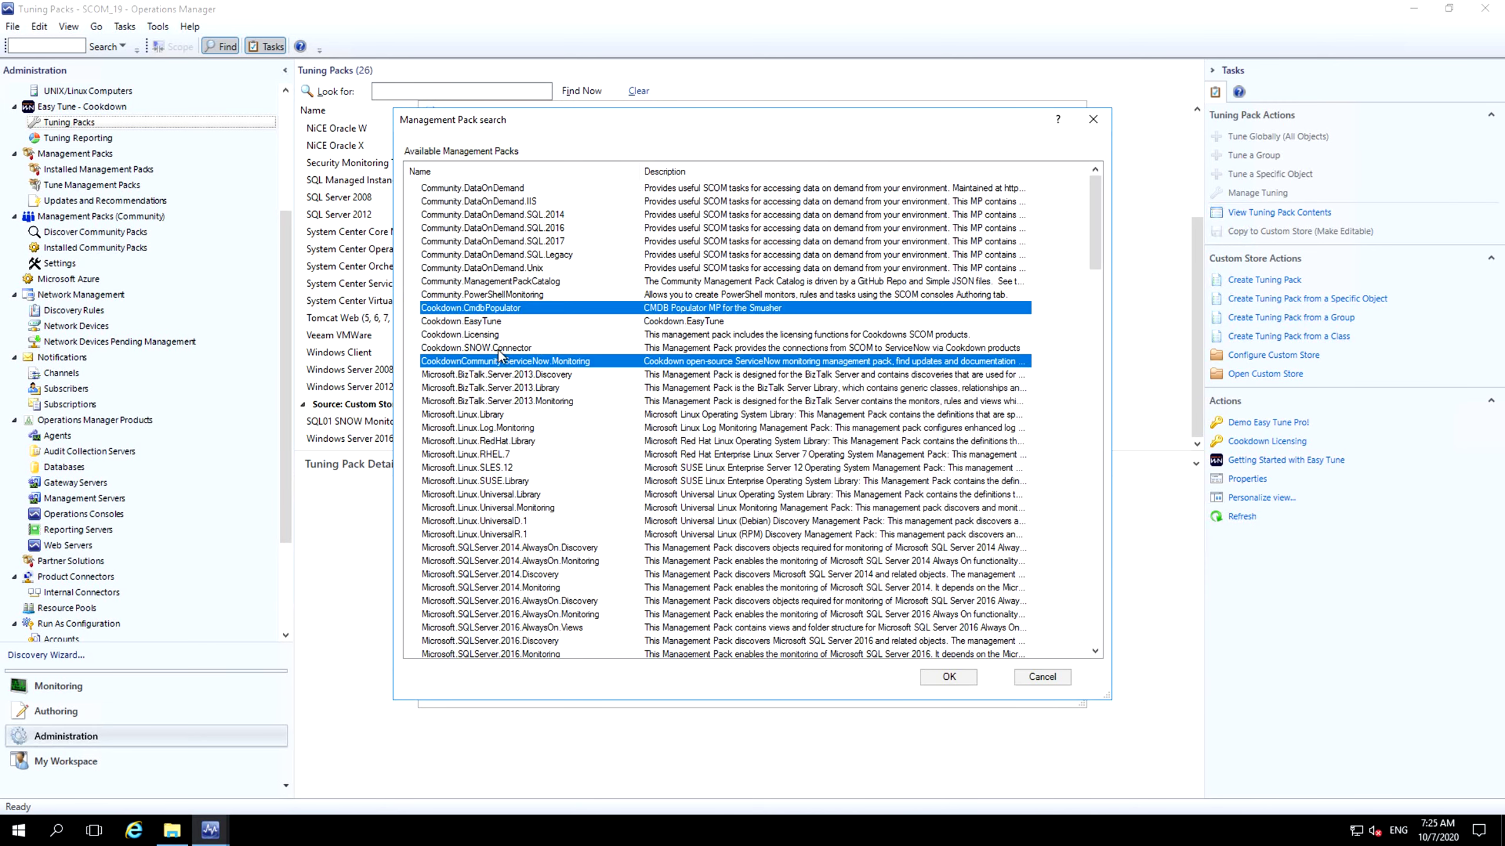
ctrl+click(495, 335)
ctrl+click(533, 429)
ctrl+click(534, 429)
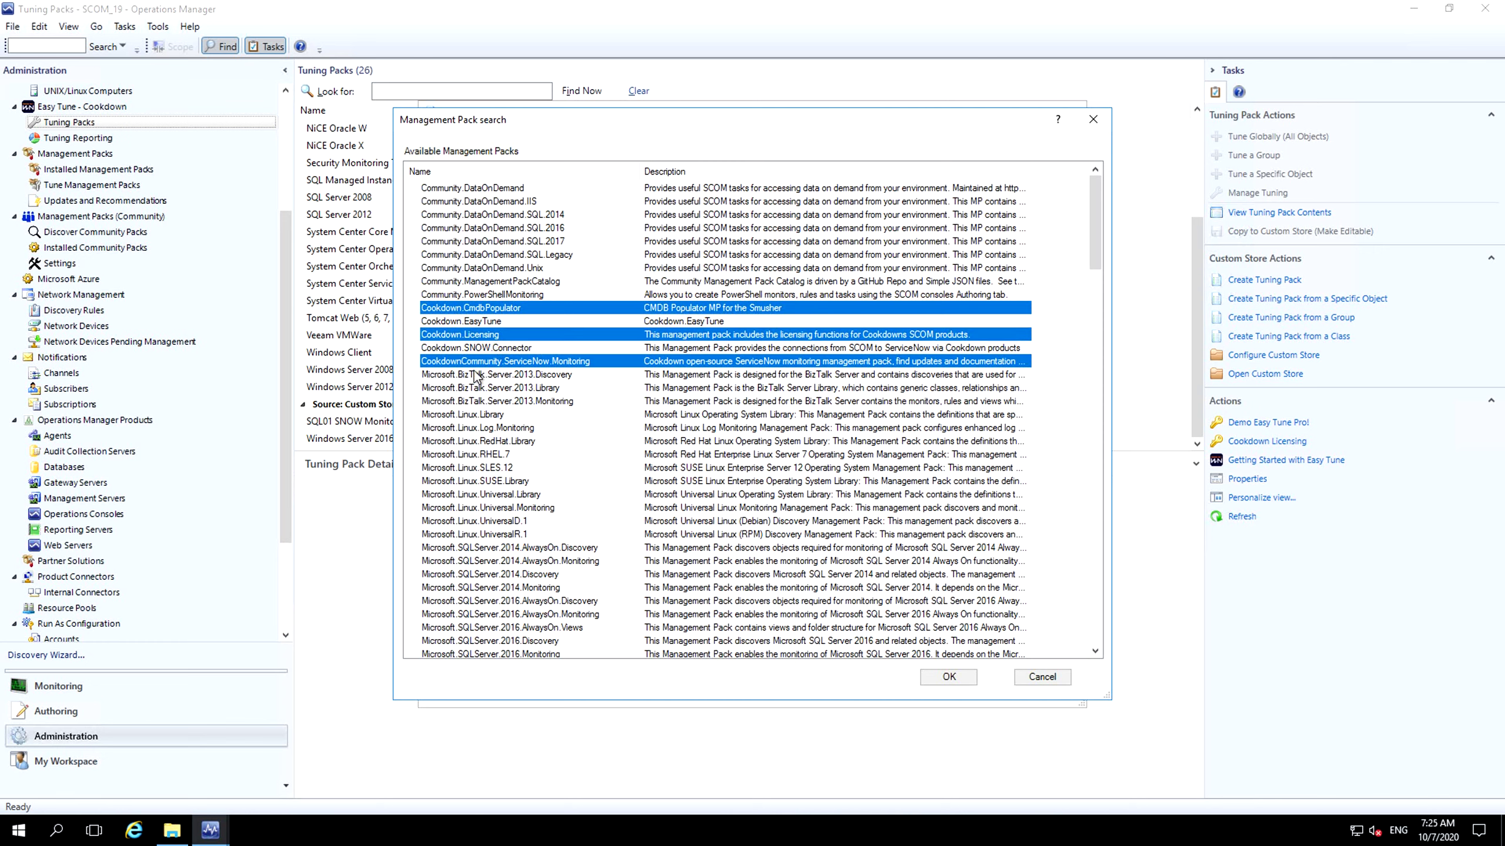
click(481, 362)
click(484, 336)
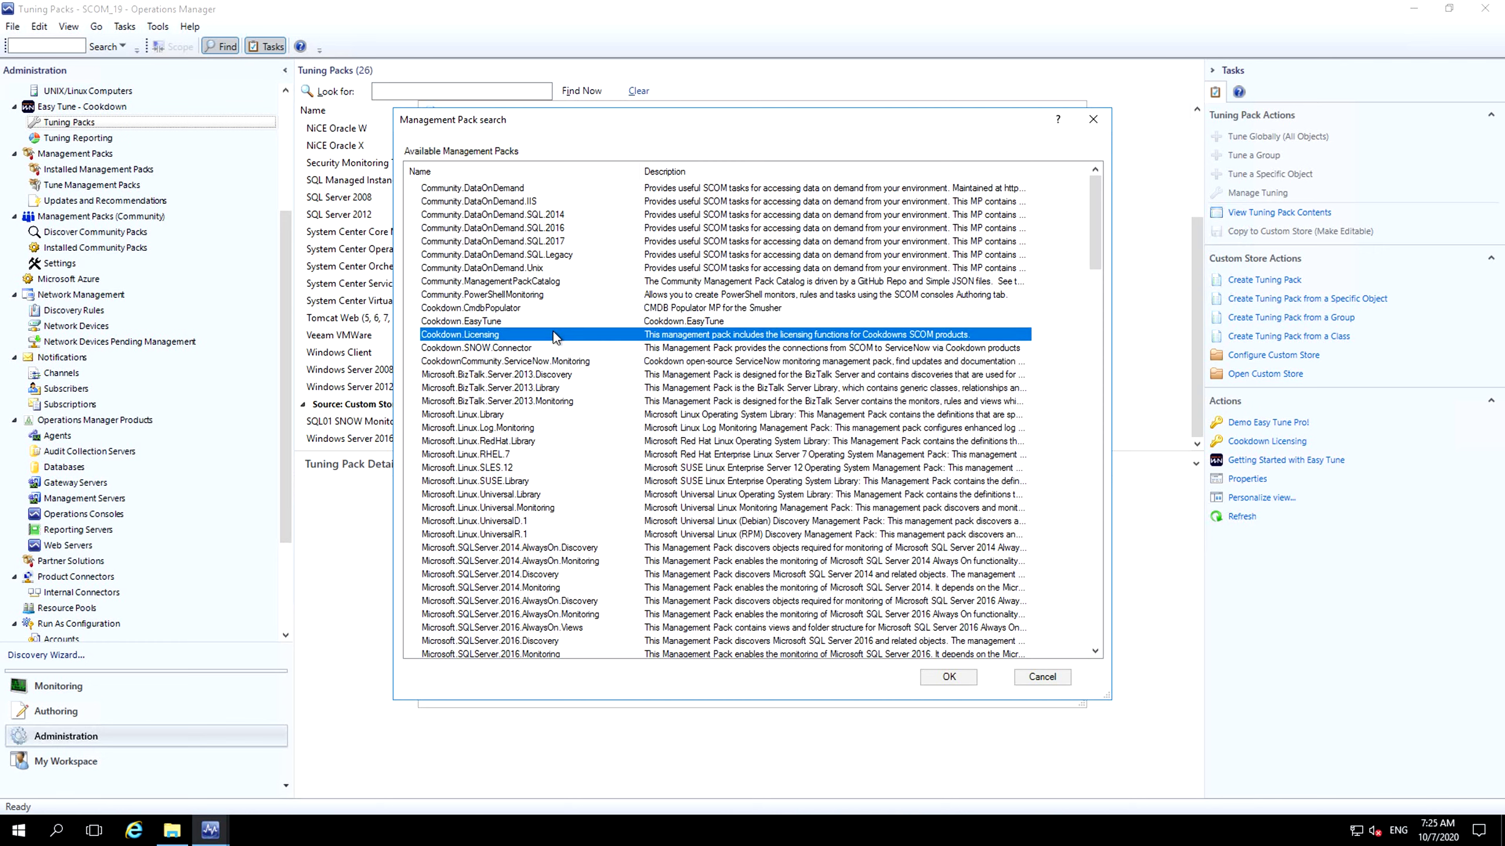
click(531, 376)
shift+click(521, 401)
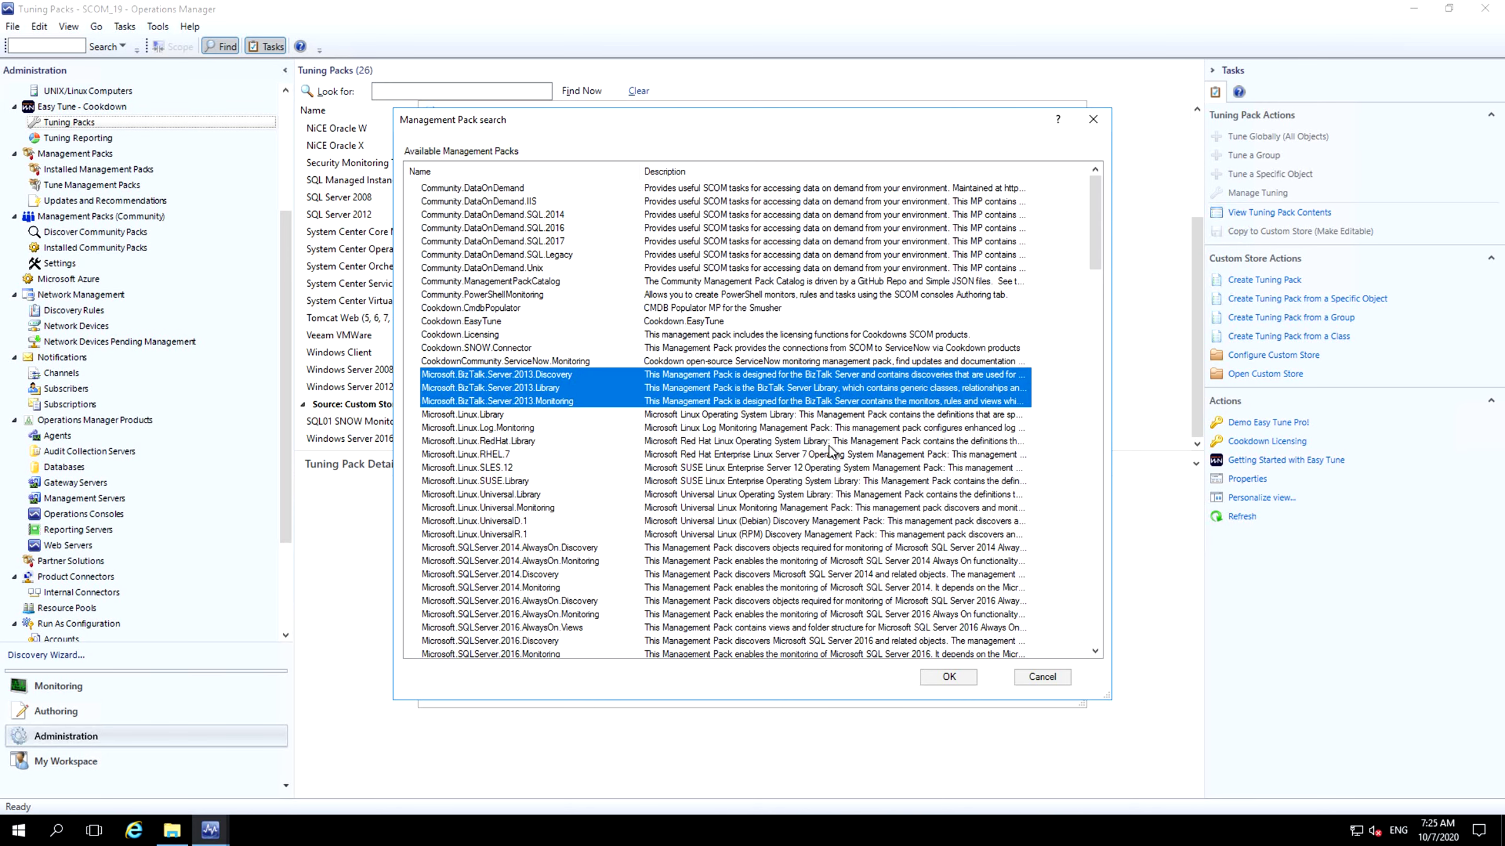
click(935, 677)
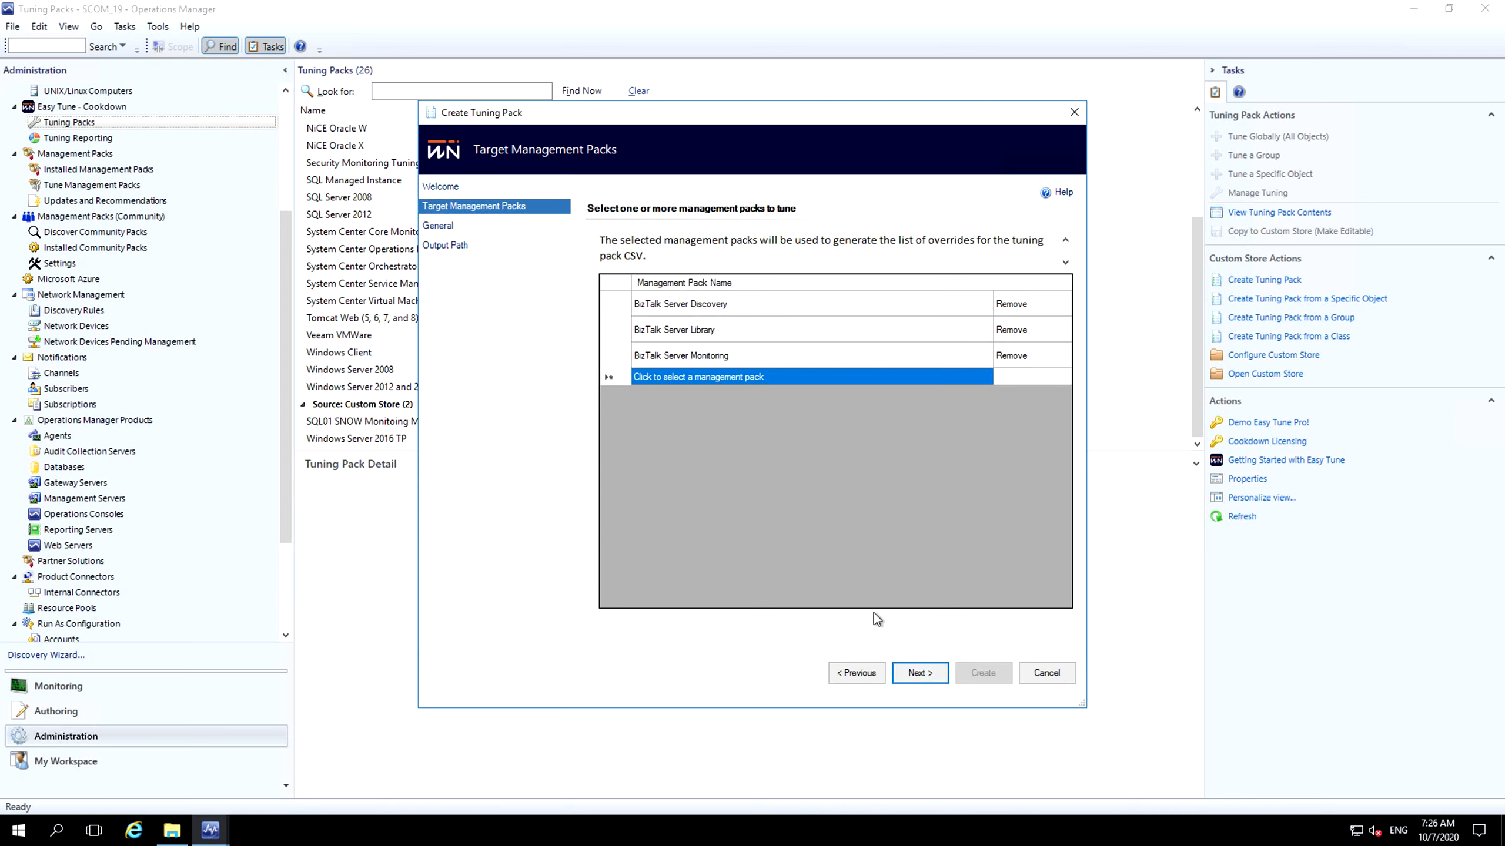
- Name the pack 'BizTalk 2013 TP', keep the Custom store, and create it
click(911, 673)
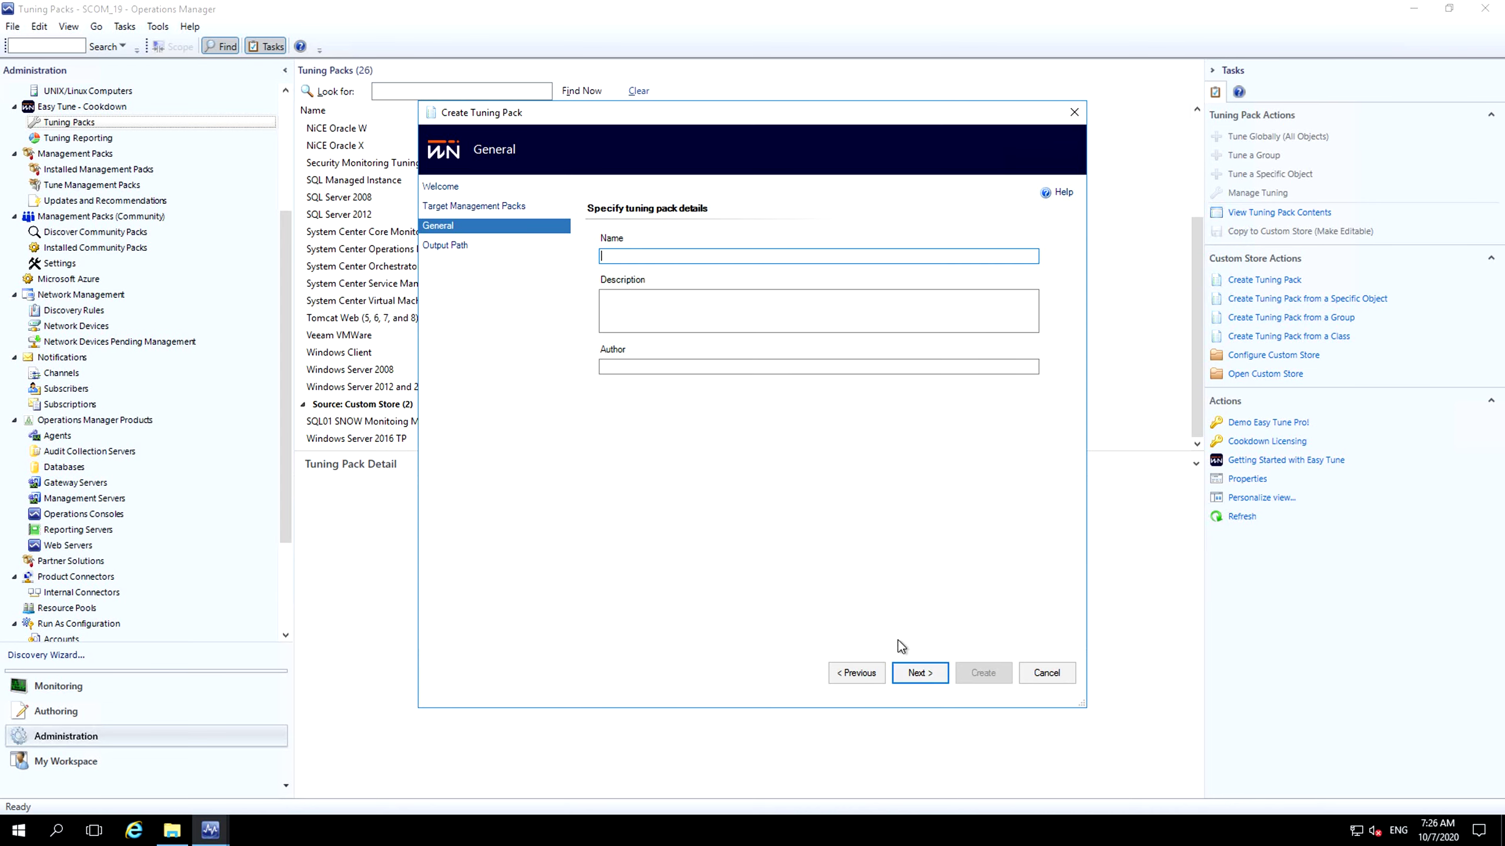
text(BizTalk 2013 TP)
key(Return)
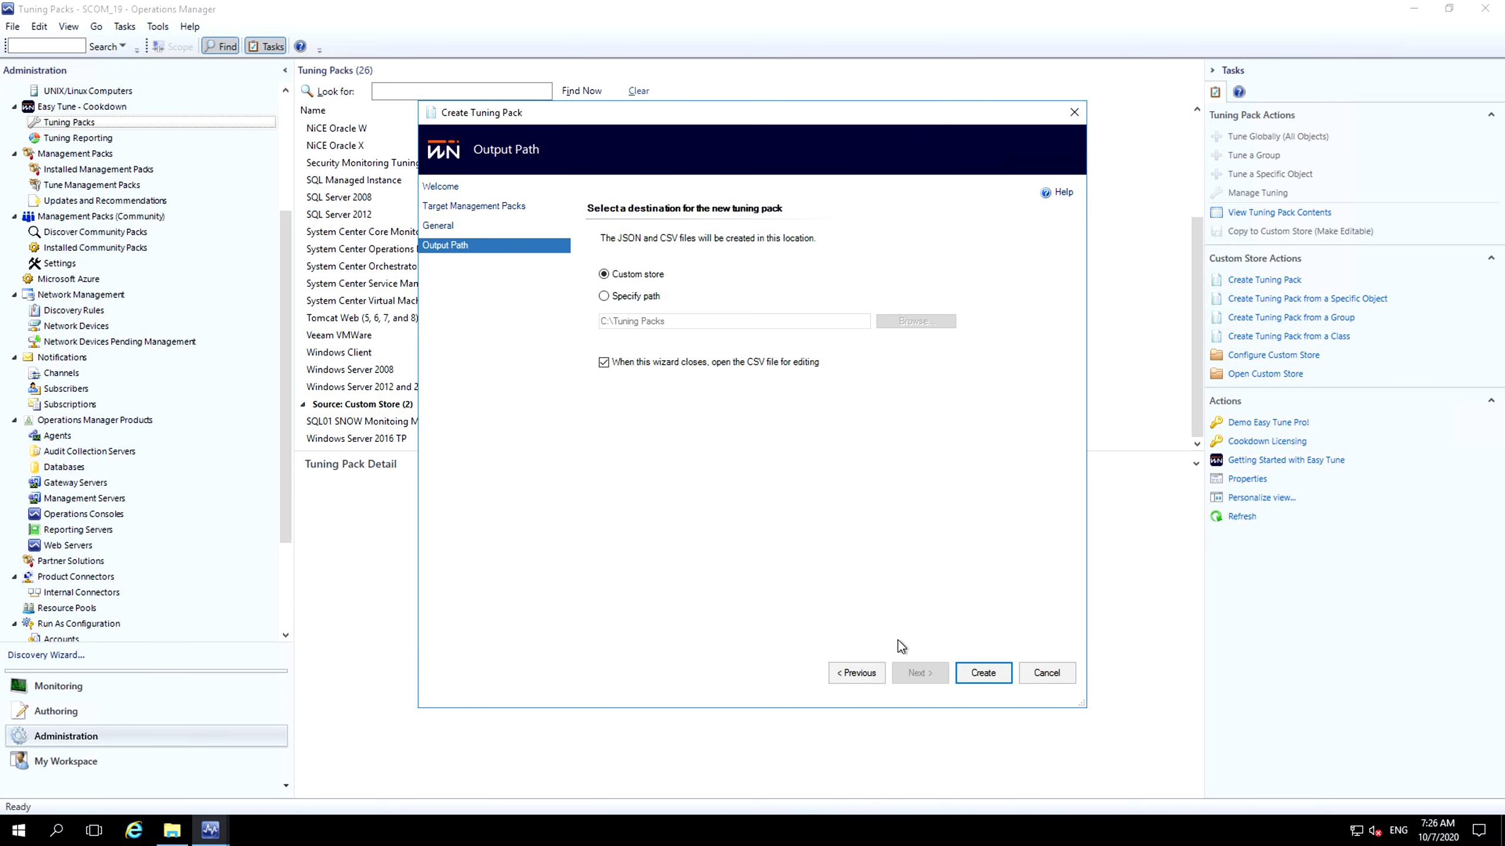
key(Return)
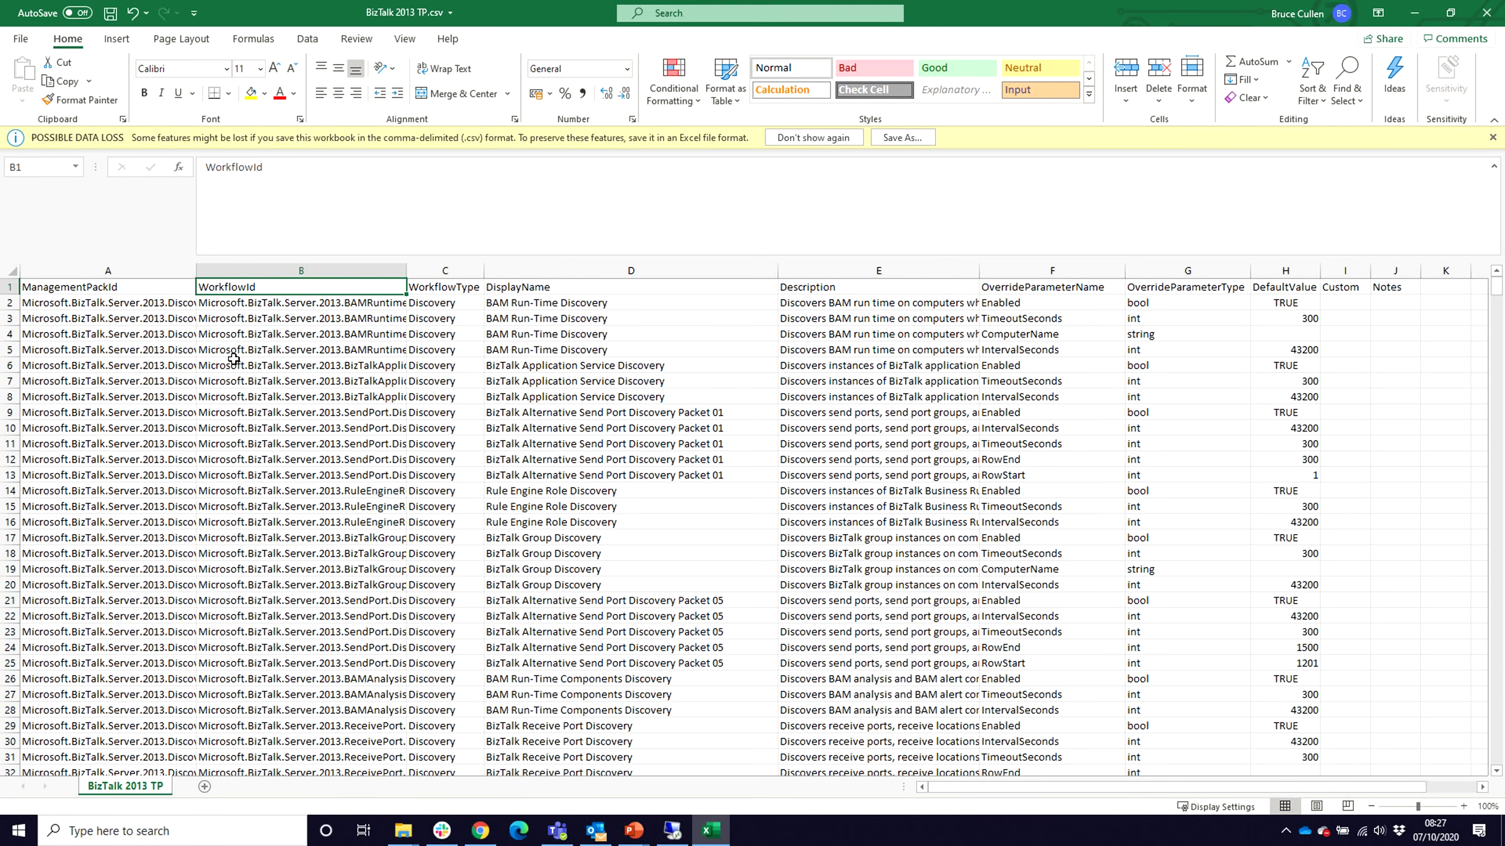
click(156, 305)
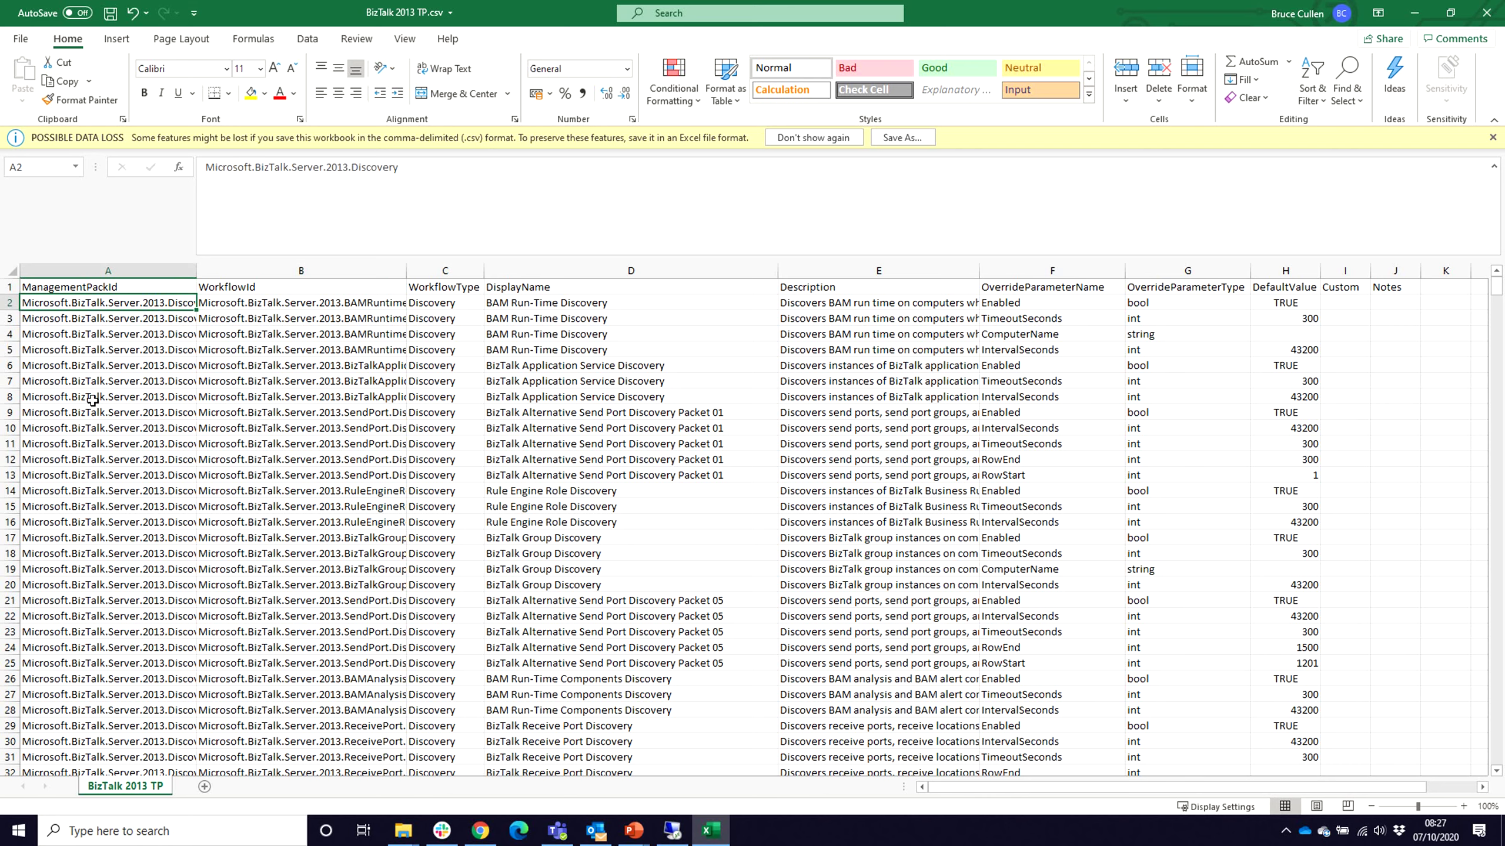
click(267, 305)
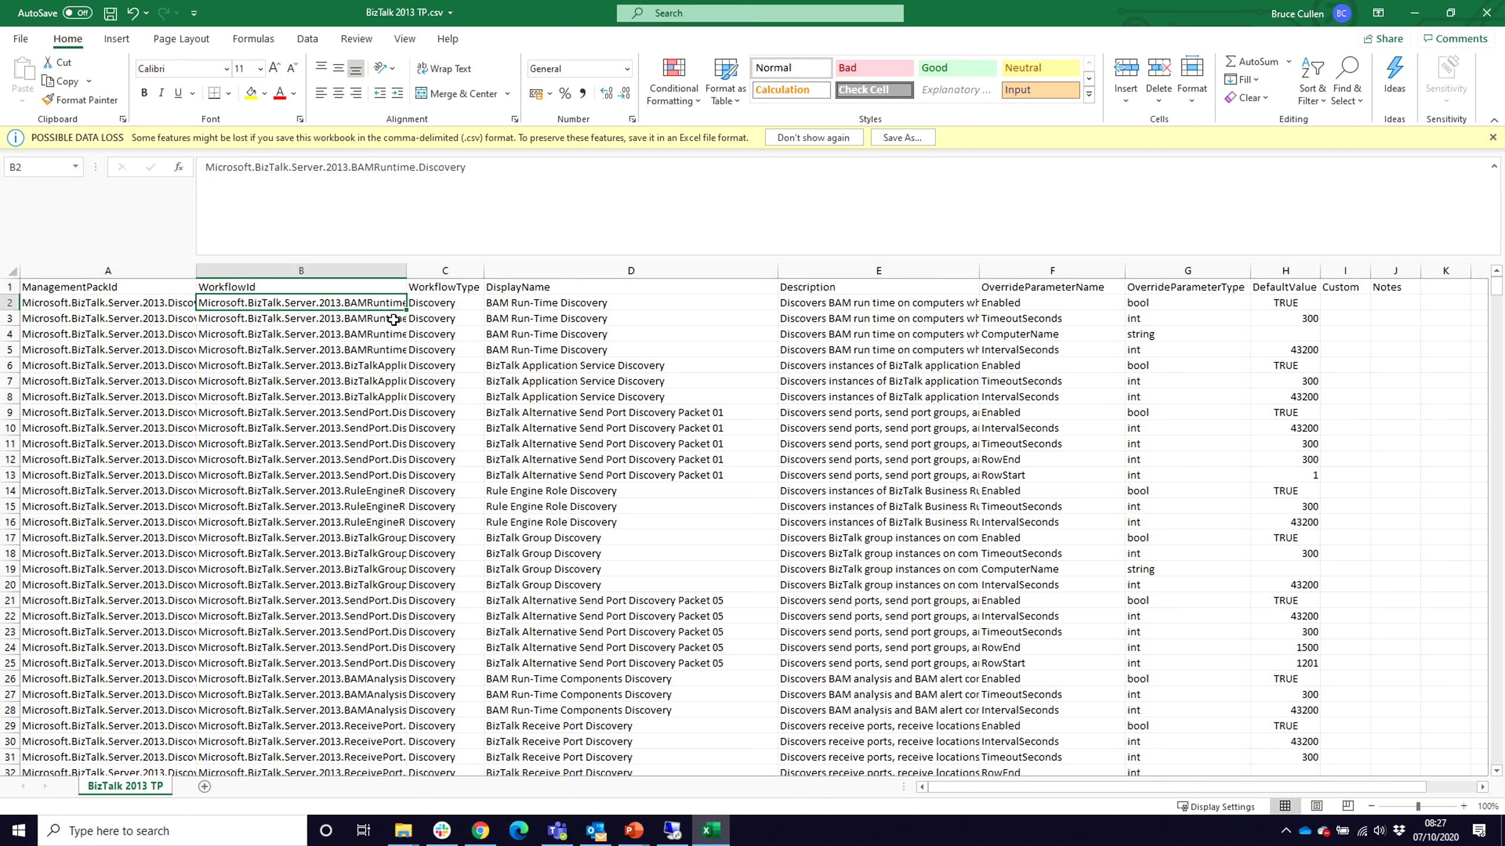
click(446, 302)
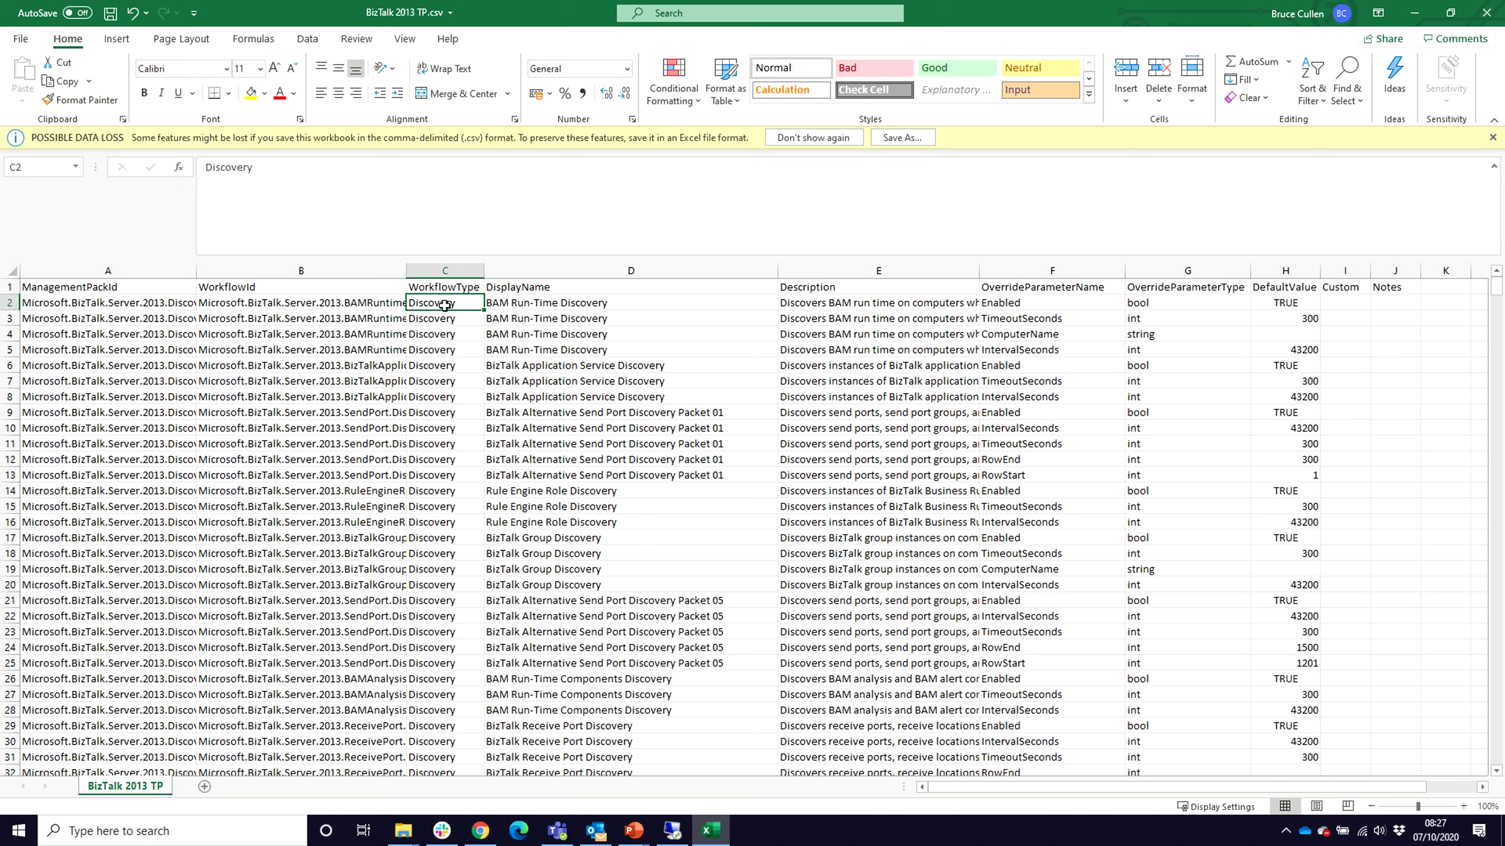
click(501, 305)
click(834, 310)
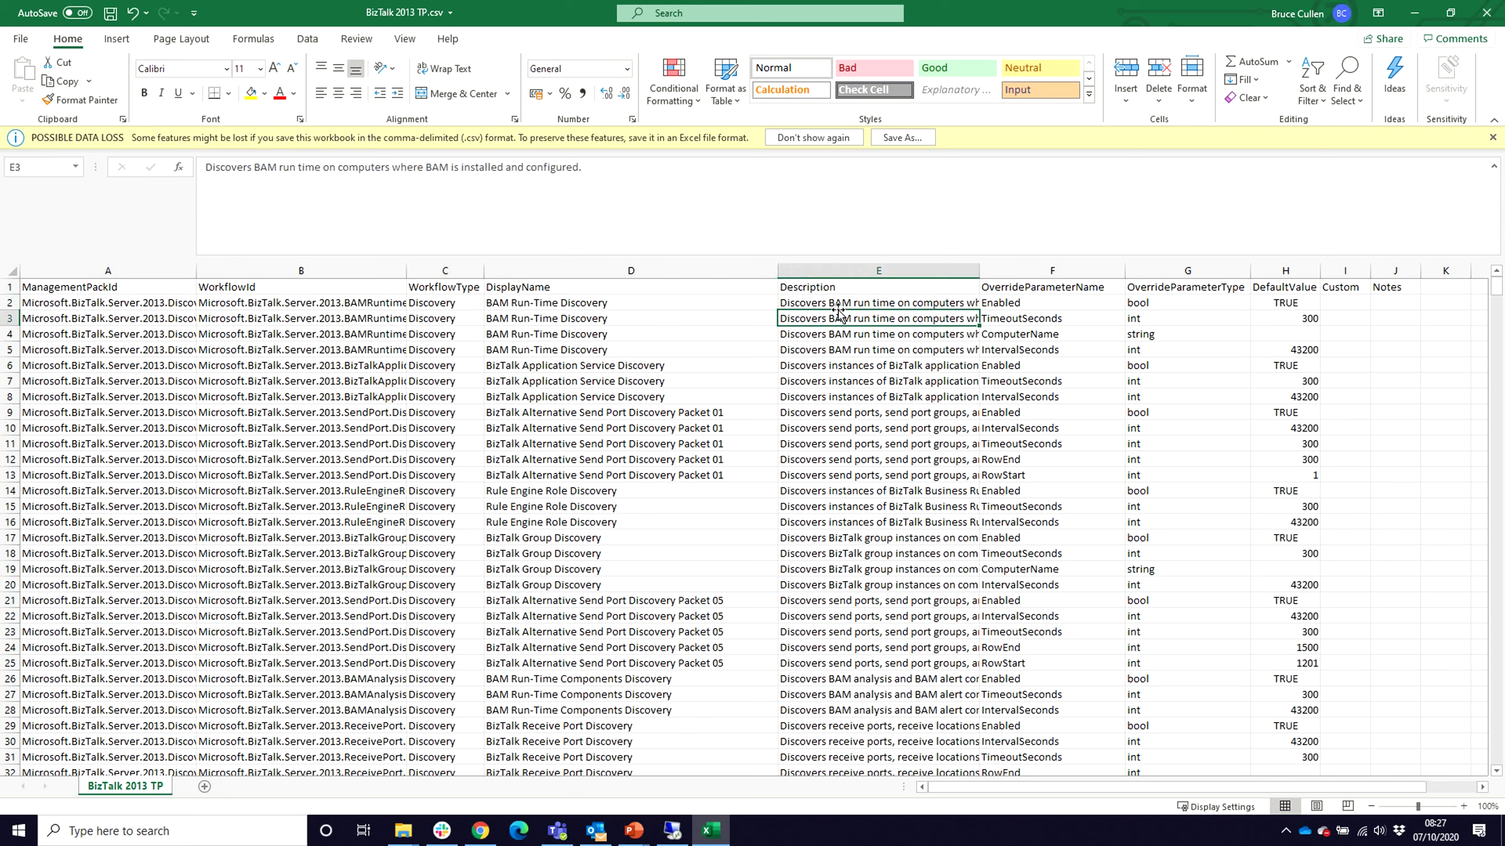
click(1023, 303)
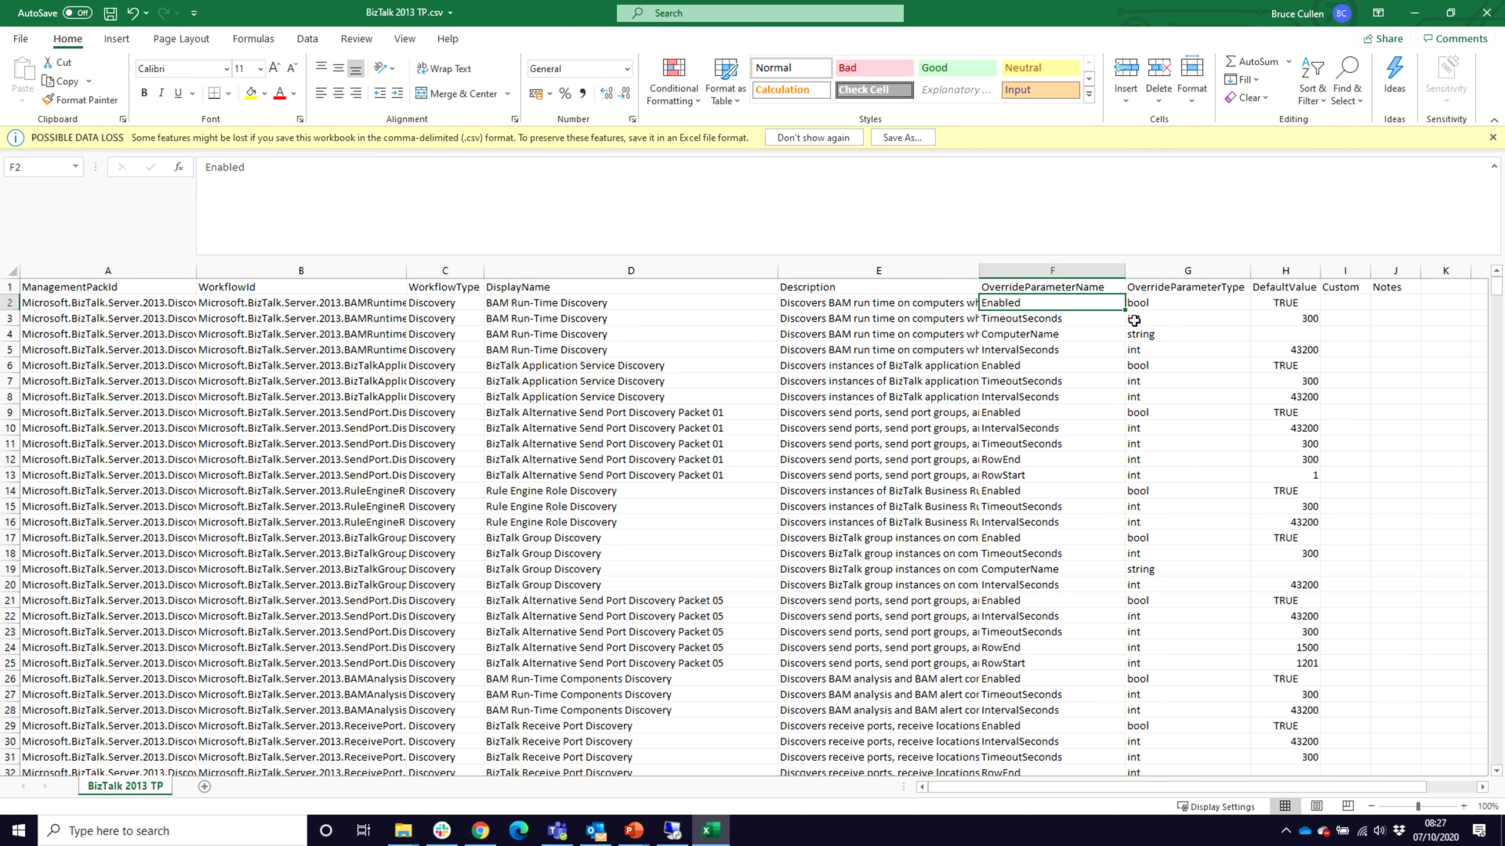
click(1150, 302)
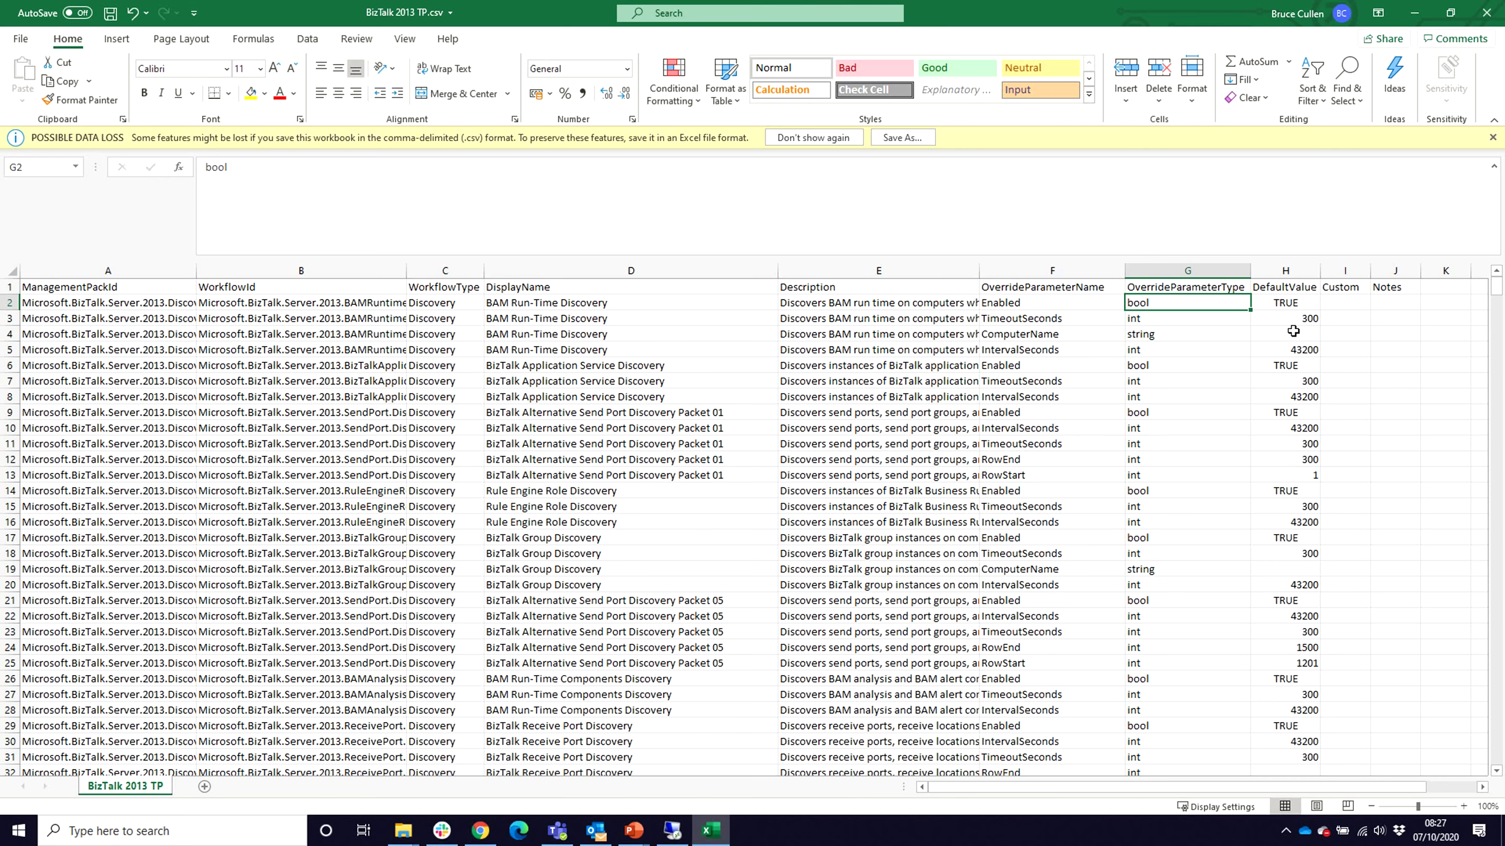
click(1289, 287)
click(1290, 270)
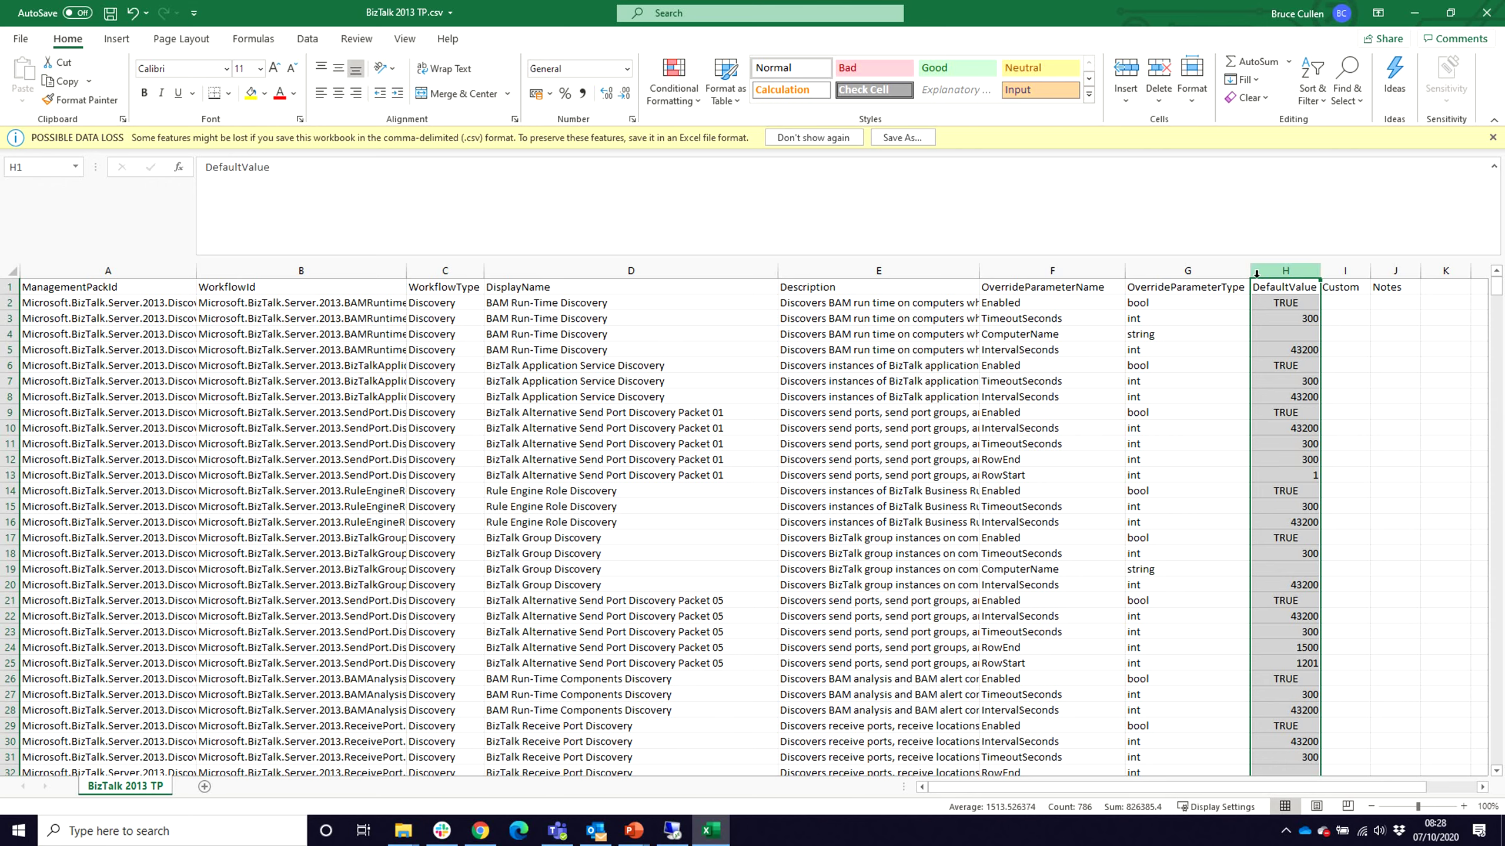
click(1340, 302)
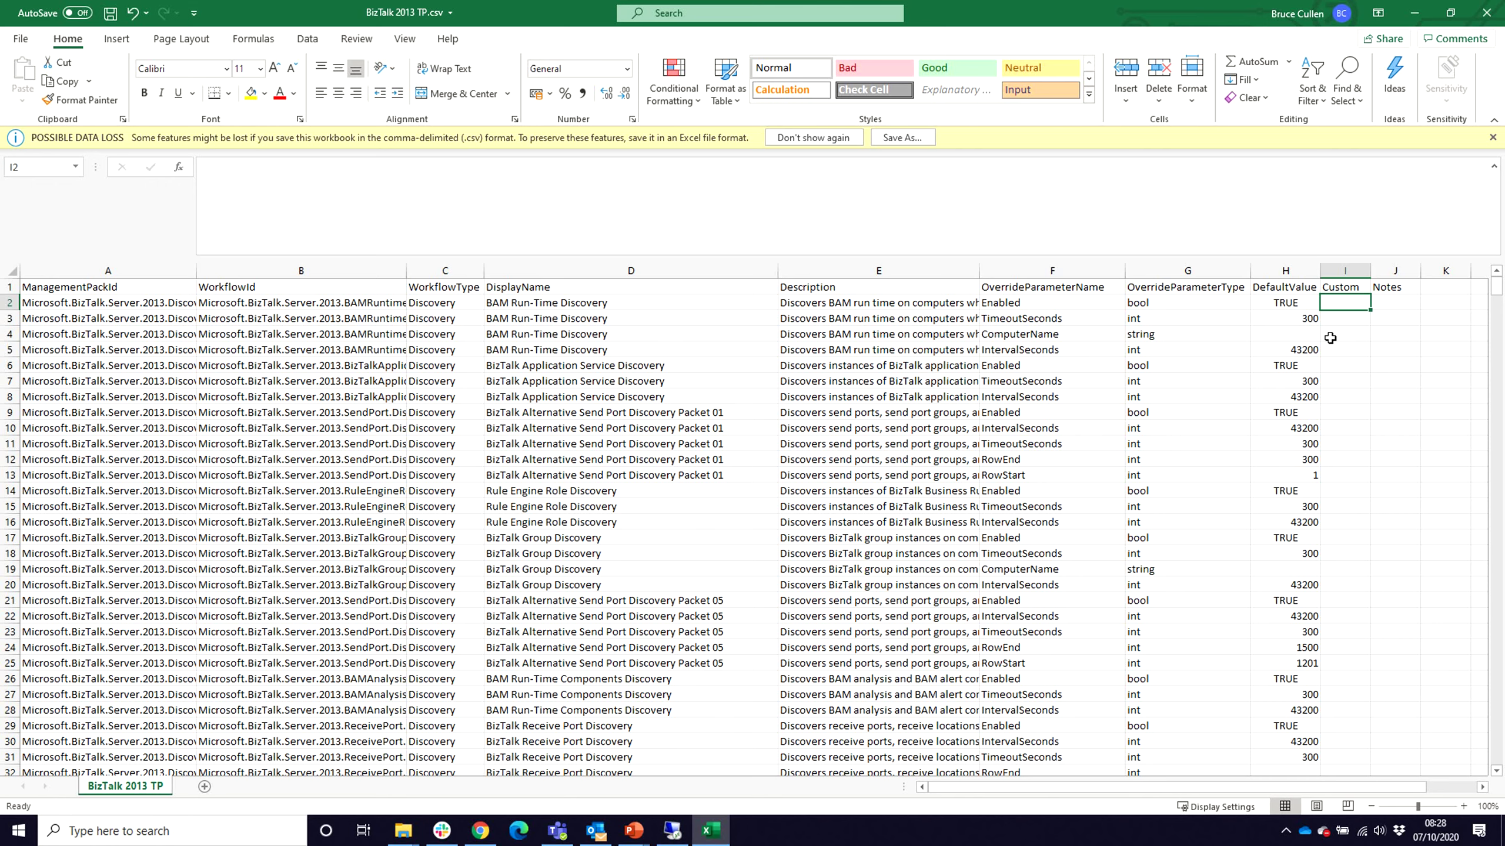
- Enter Custom values FALSE in I2, 200 in I3 and FALSE in I6, then save and close
text(FA)
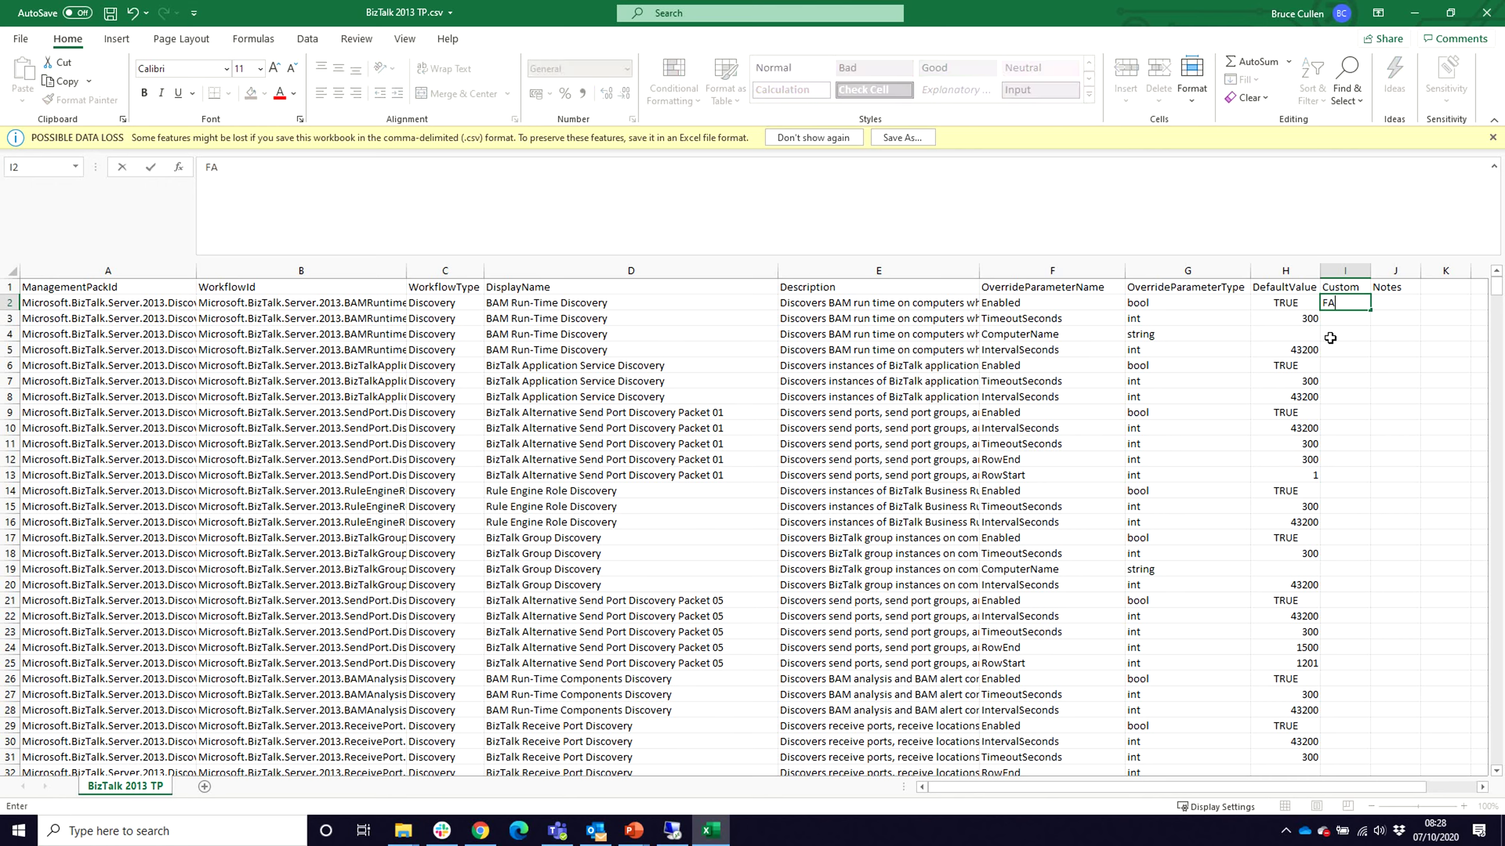
text(LSE)
key(Return)
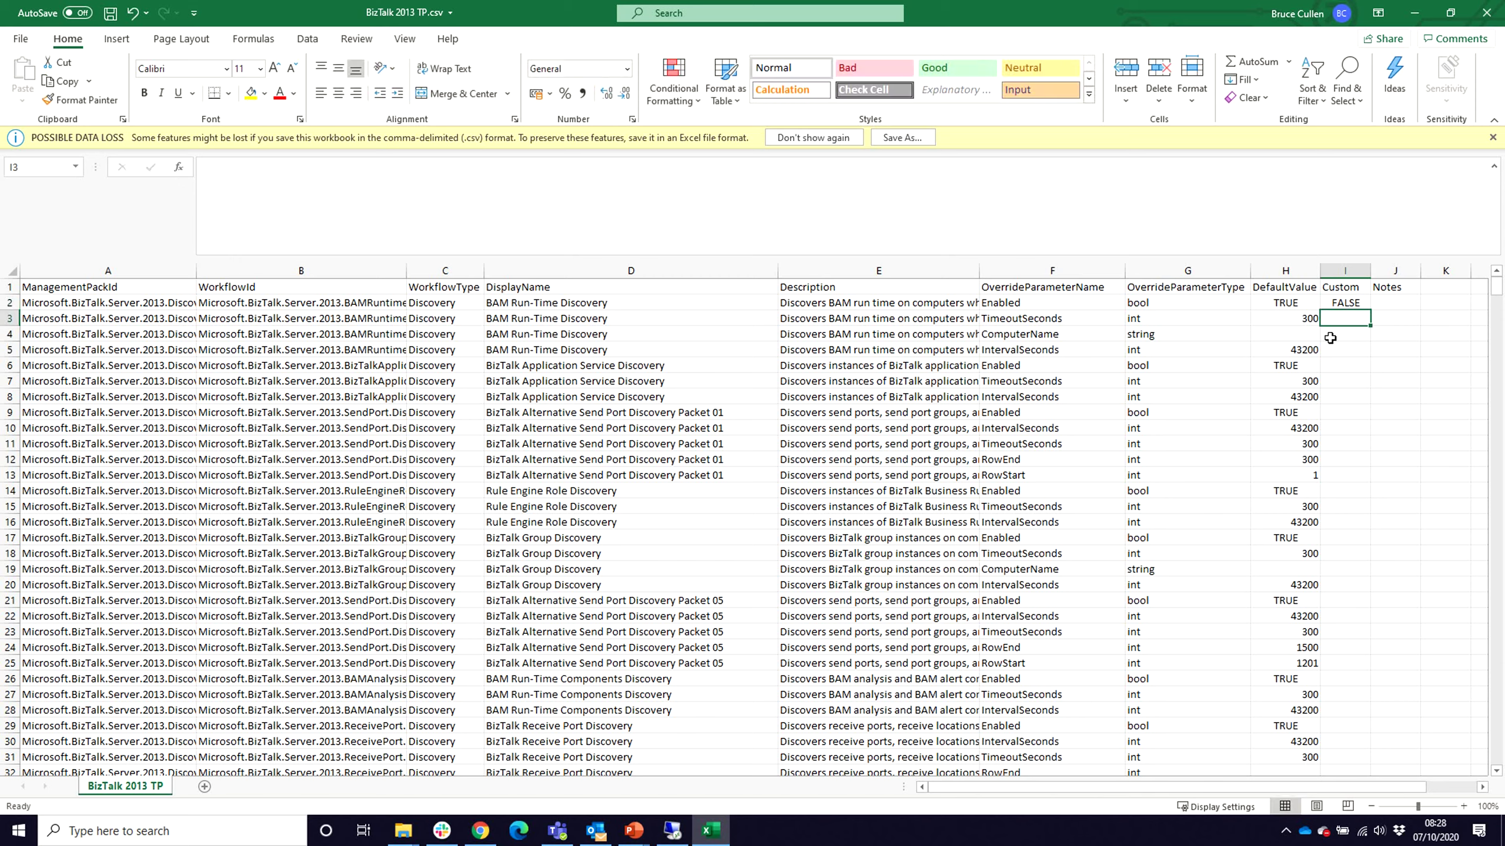
text(200)
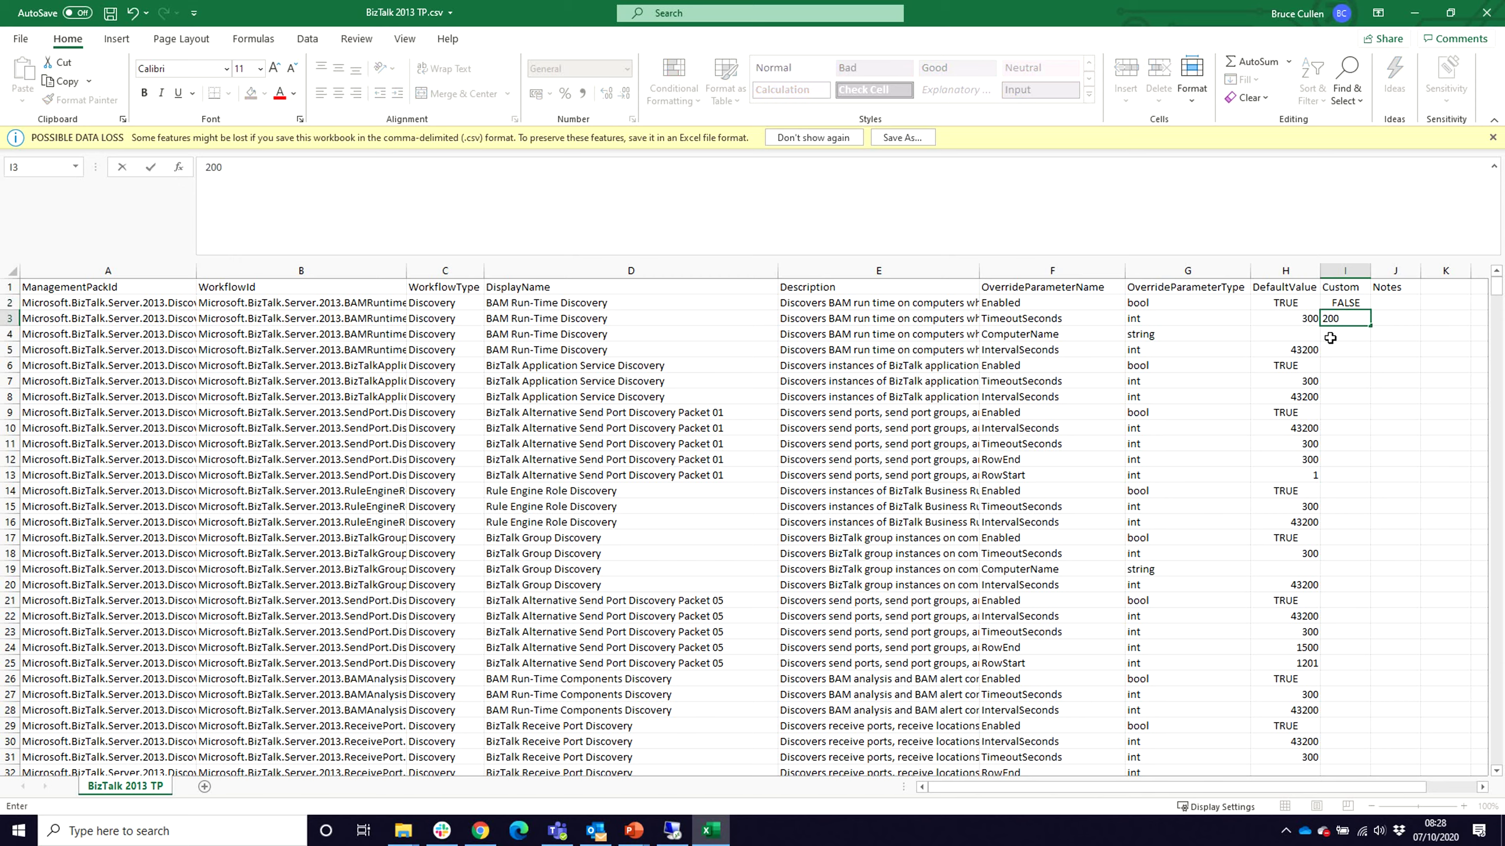
key(Return)
key(Return)
key(Return)
text(FA)
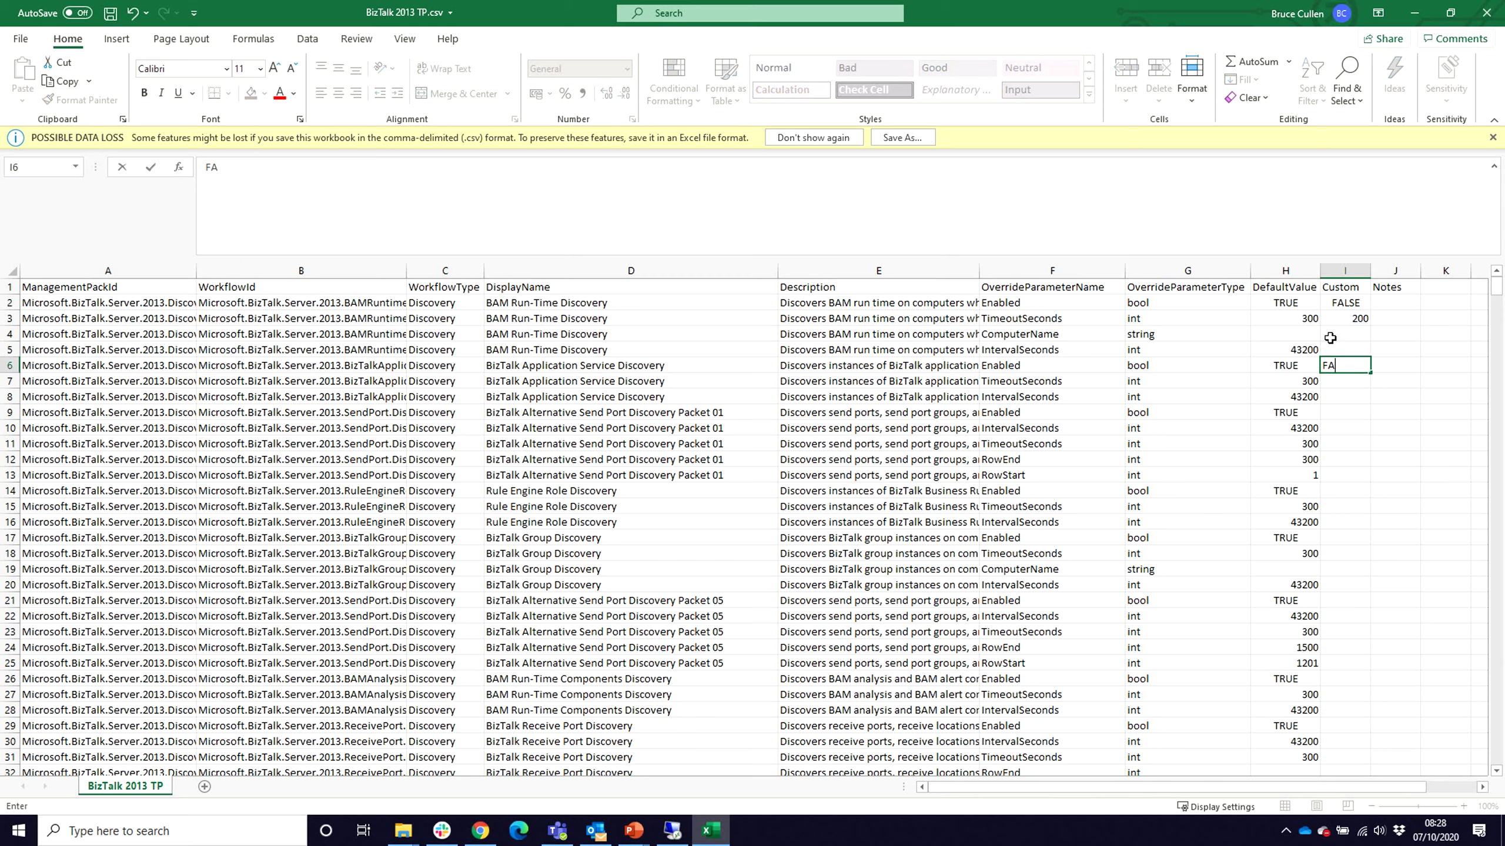
text(LSE)
key(Return)
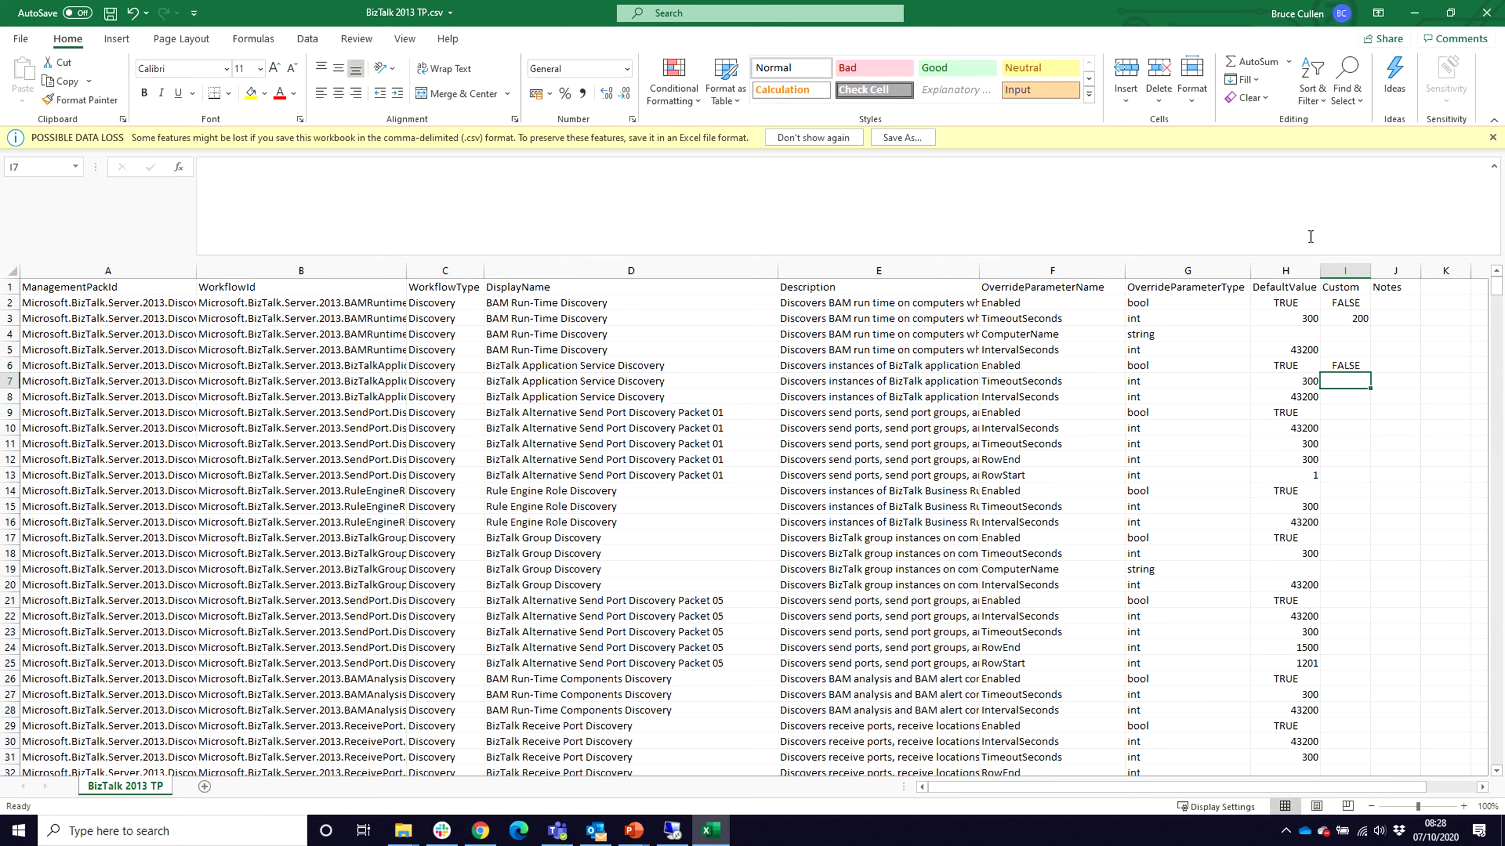
click(1486, 12)
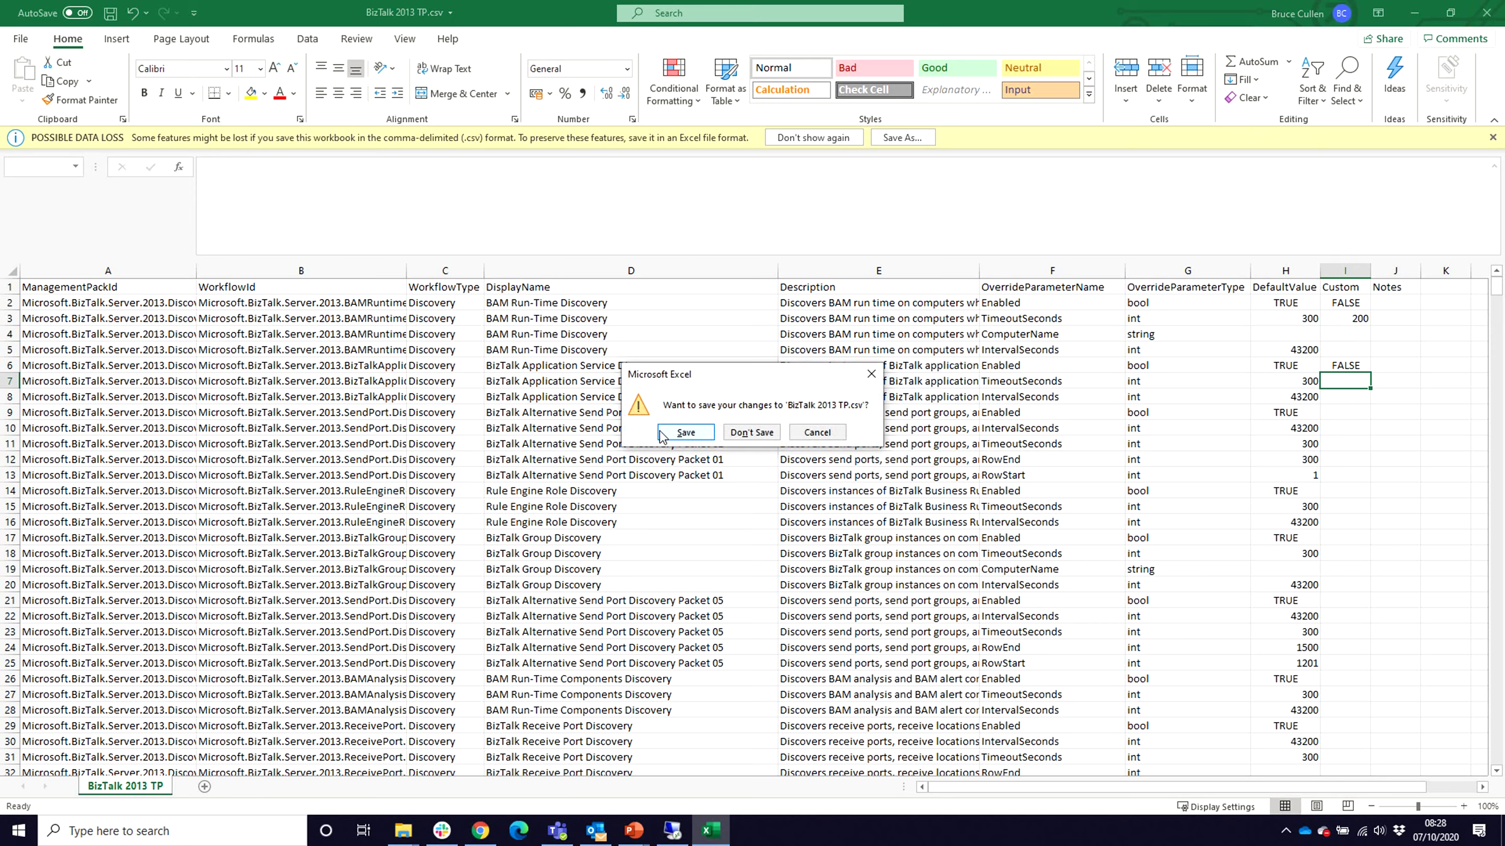
click(685, 433)
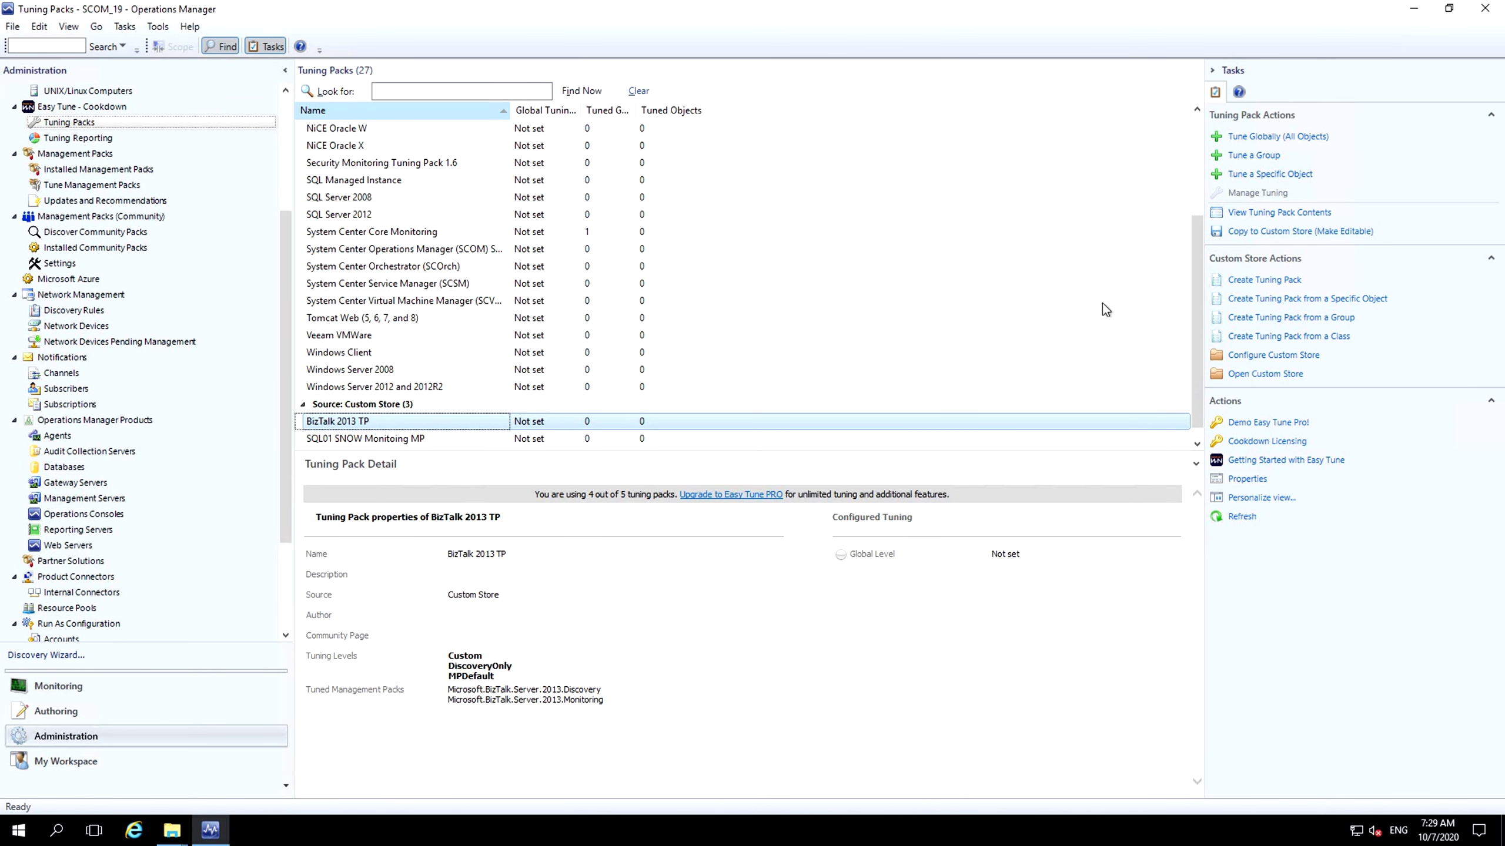
- Start an object-based tuning pack with Infra-AD01.cookdown.local as the source object
click(1343, 301)
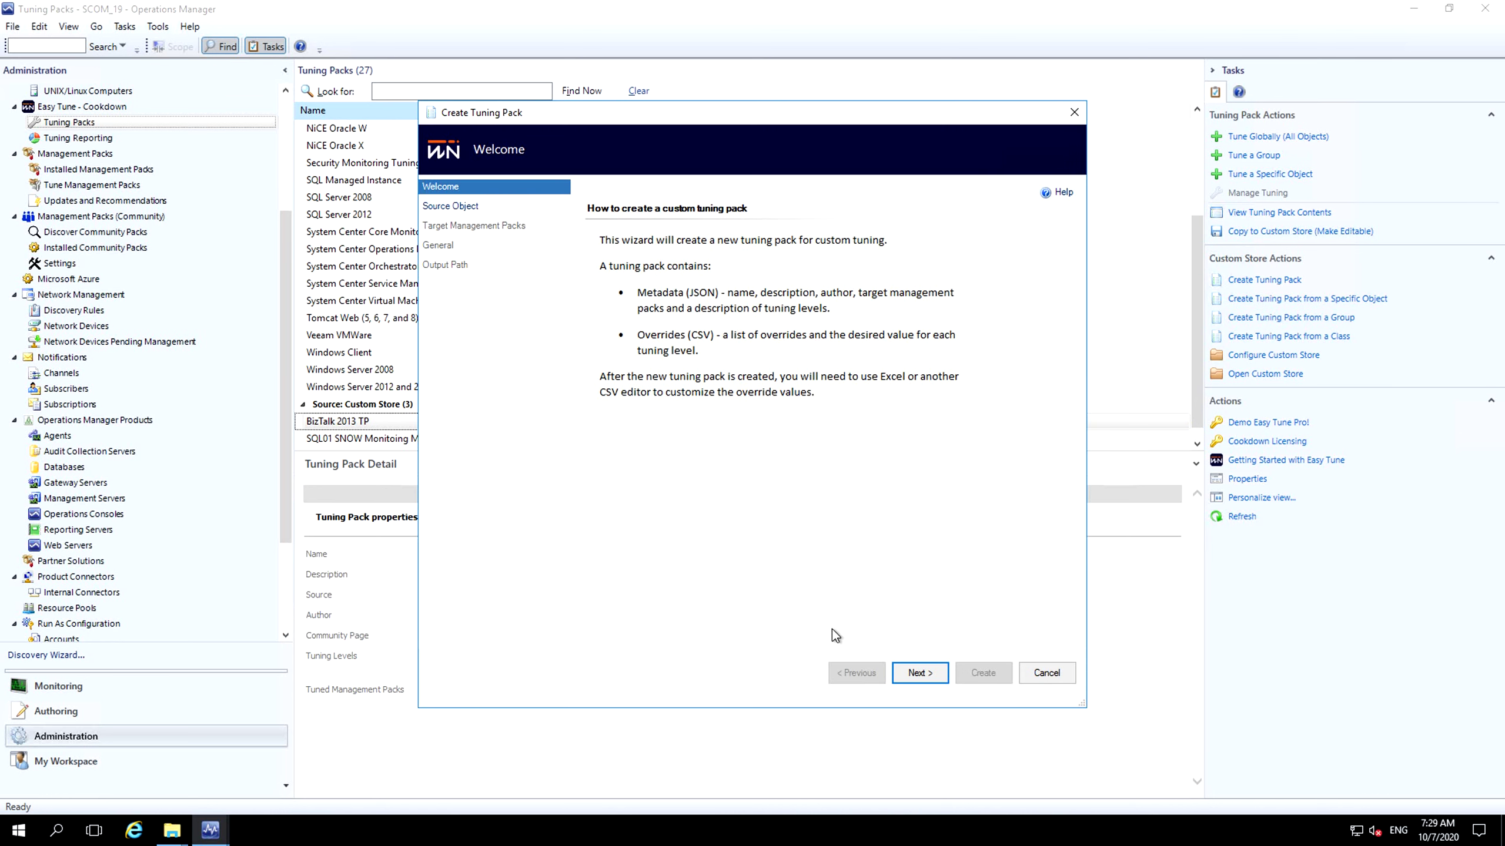
click(921, 675)
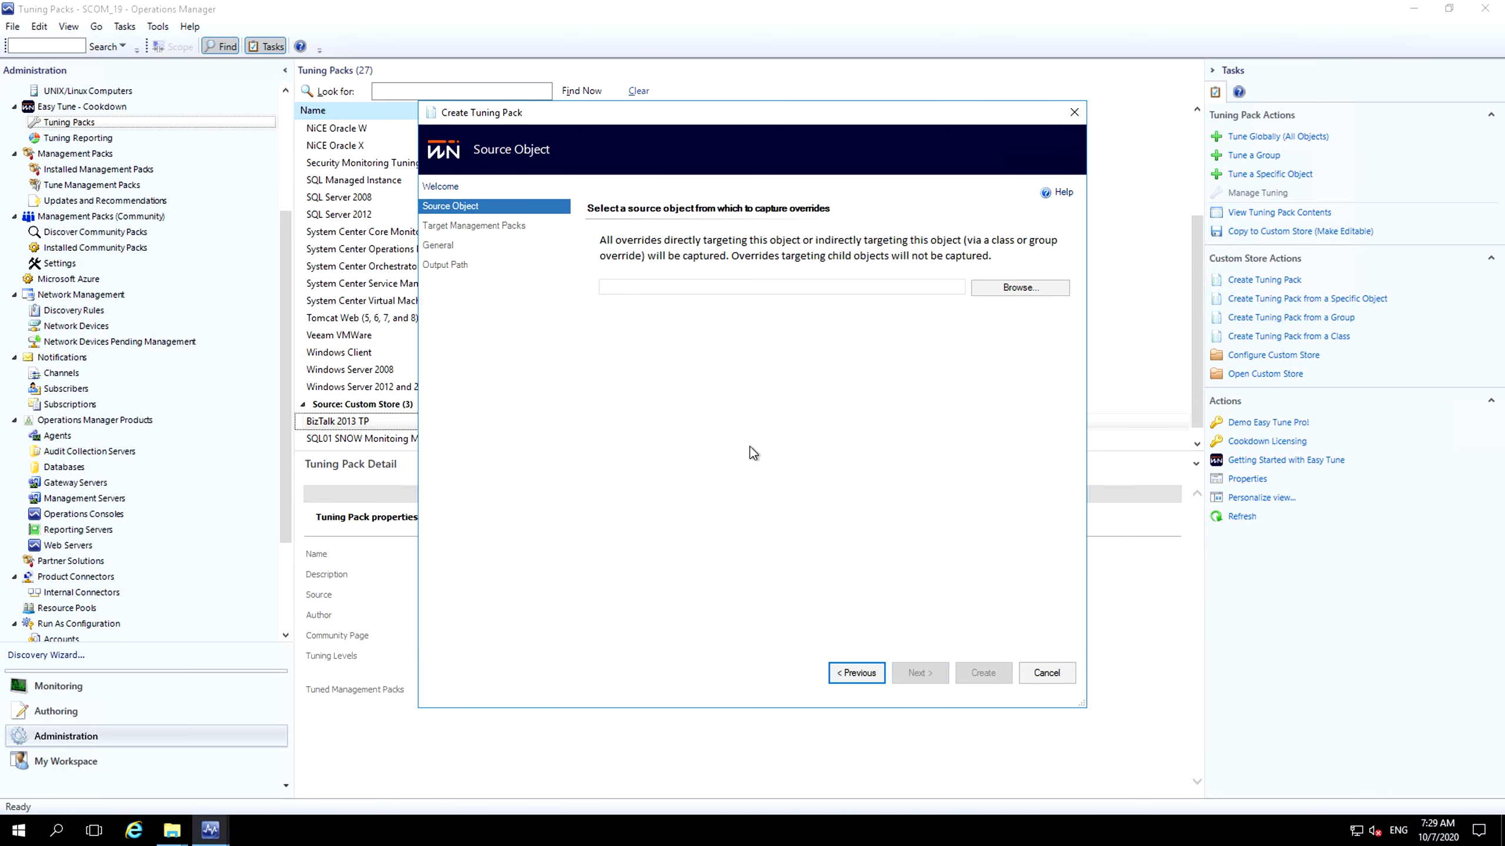
click(1009, 288)
click(619, 279)
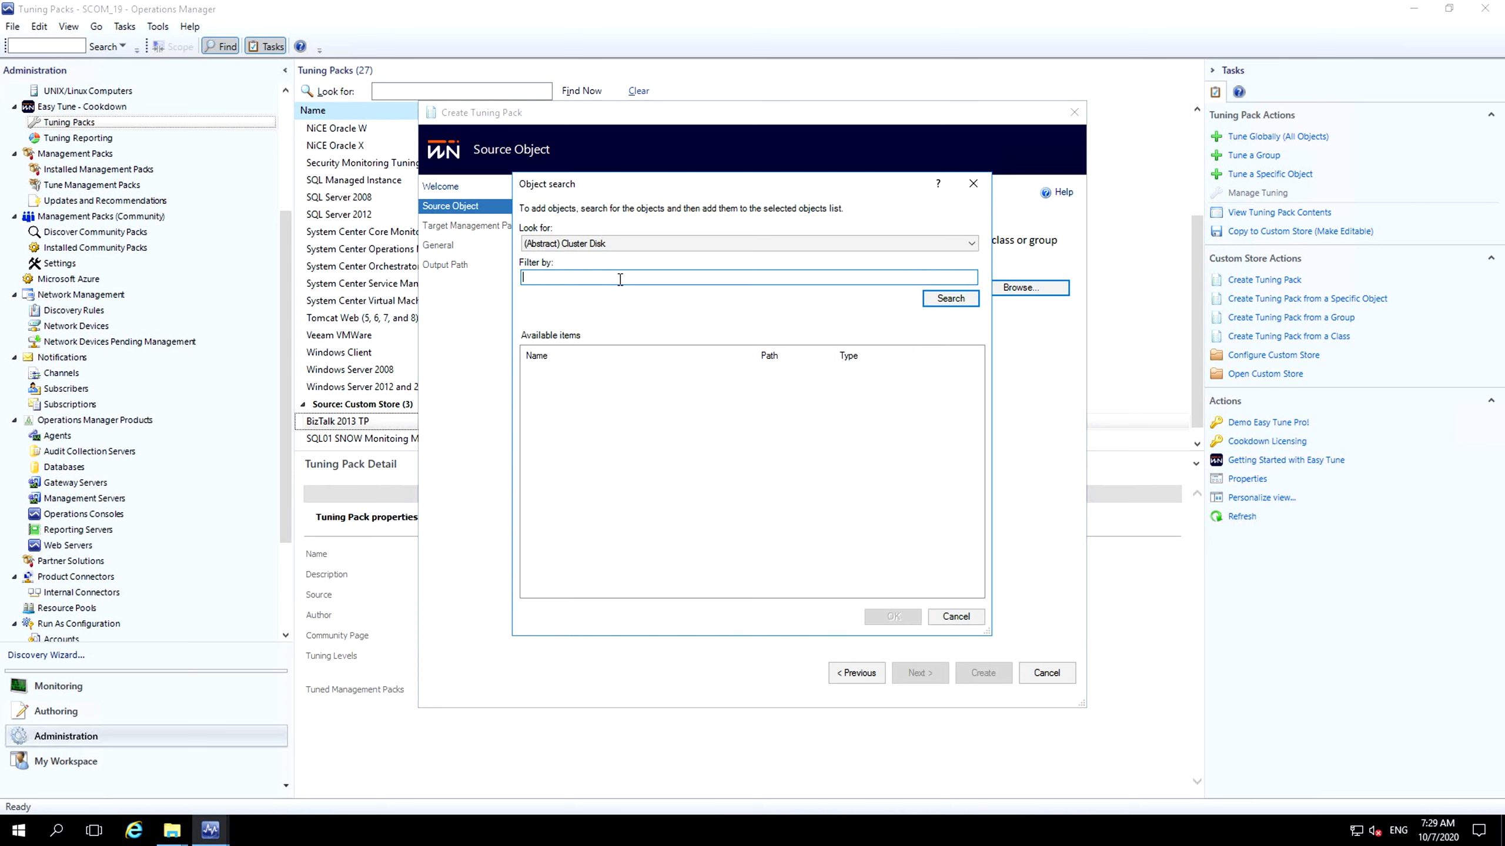
text(infra-ad01)
key(Return)
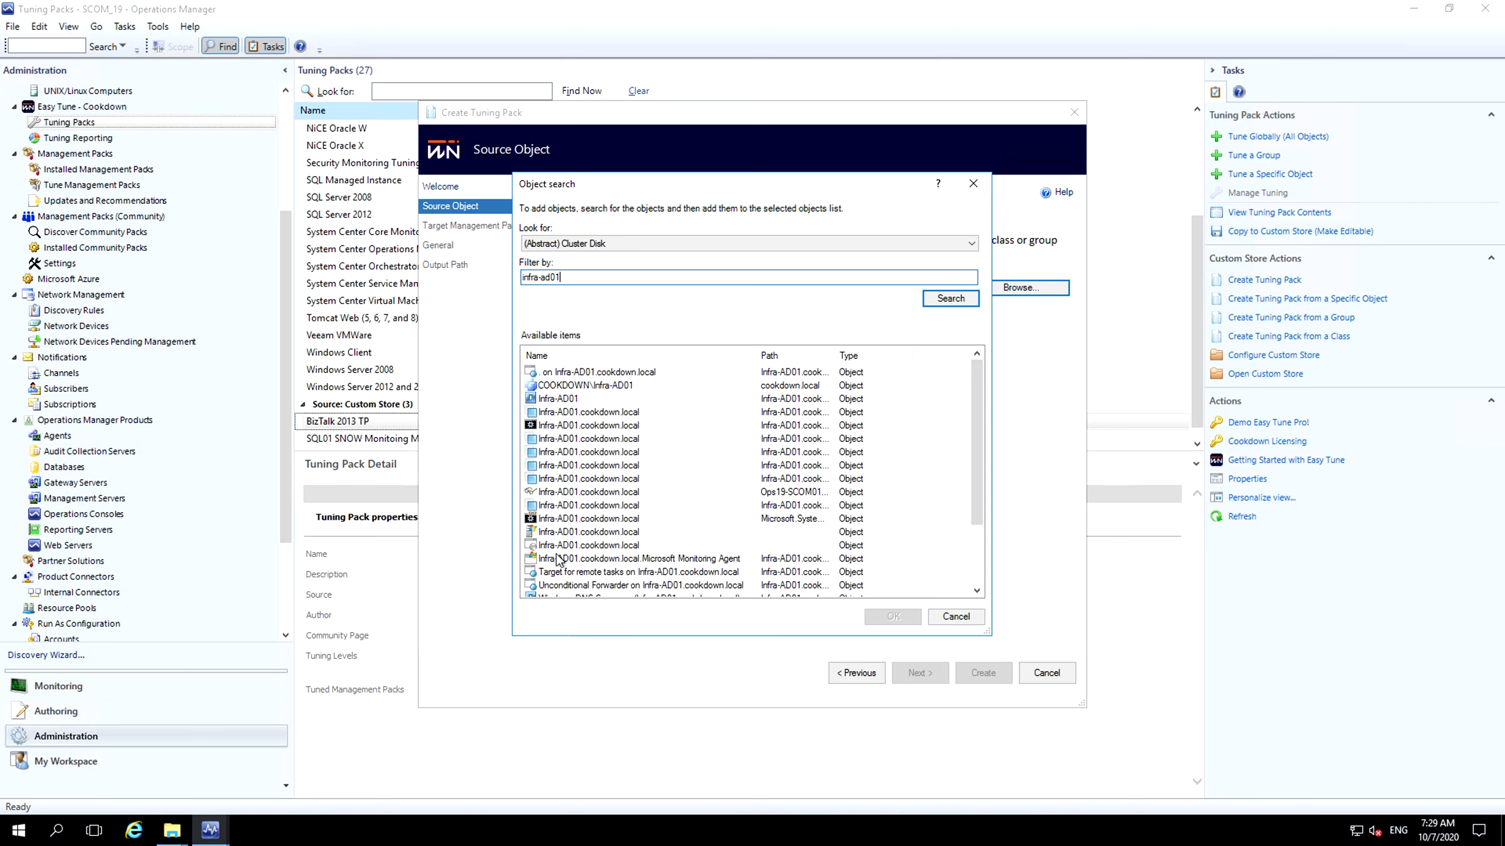
click(565, 534)
click(886, 621)
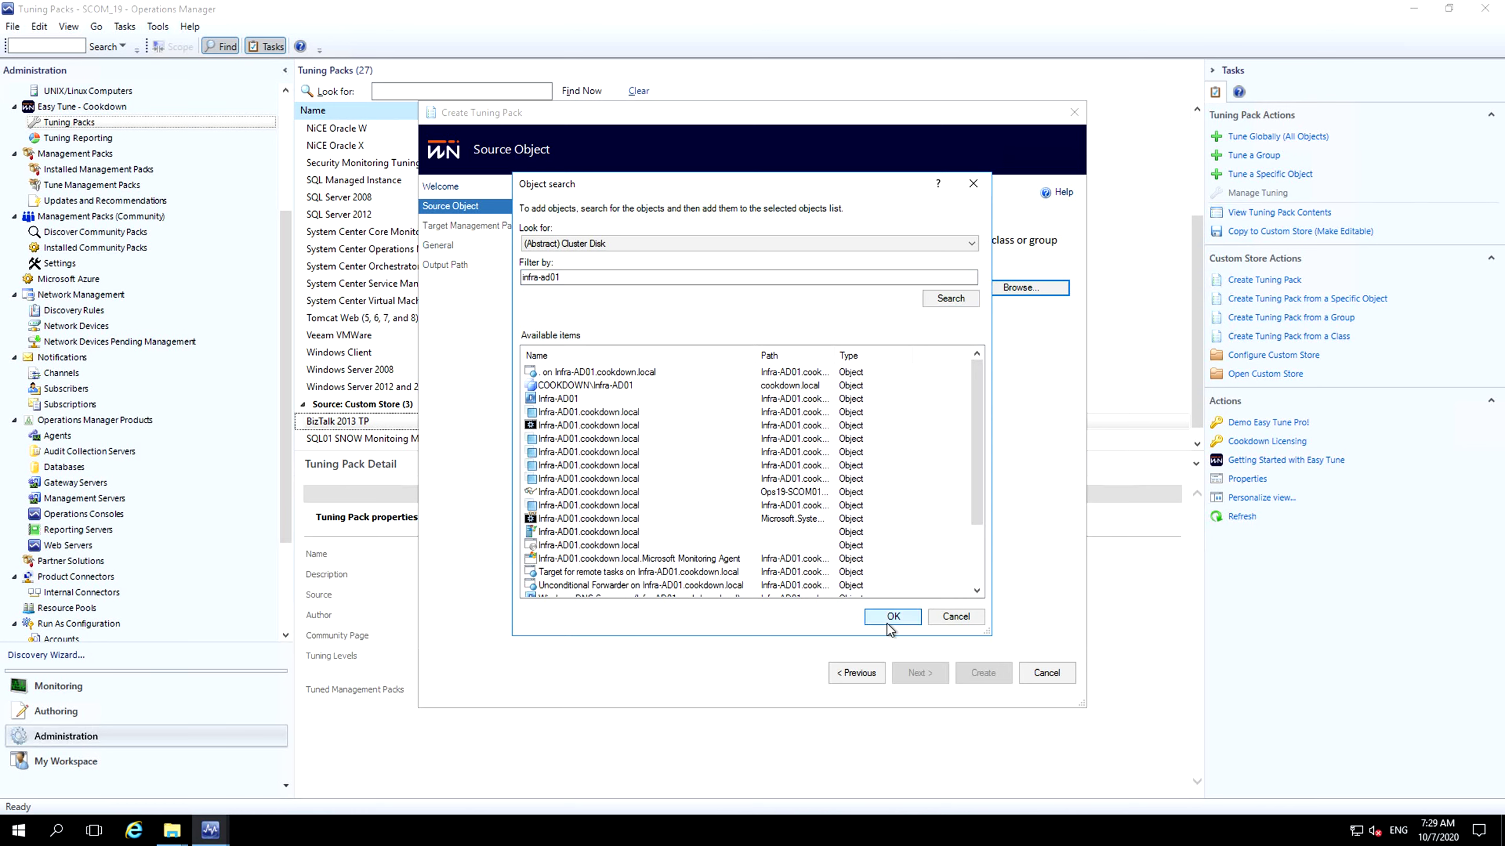
click(935, 677)
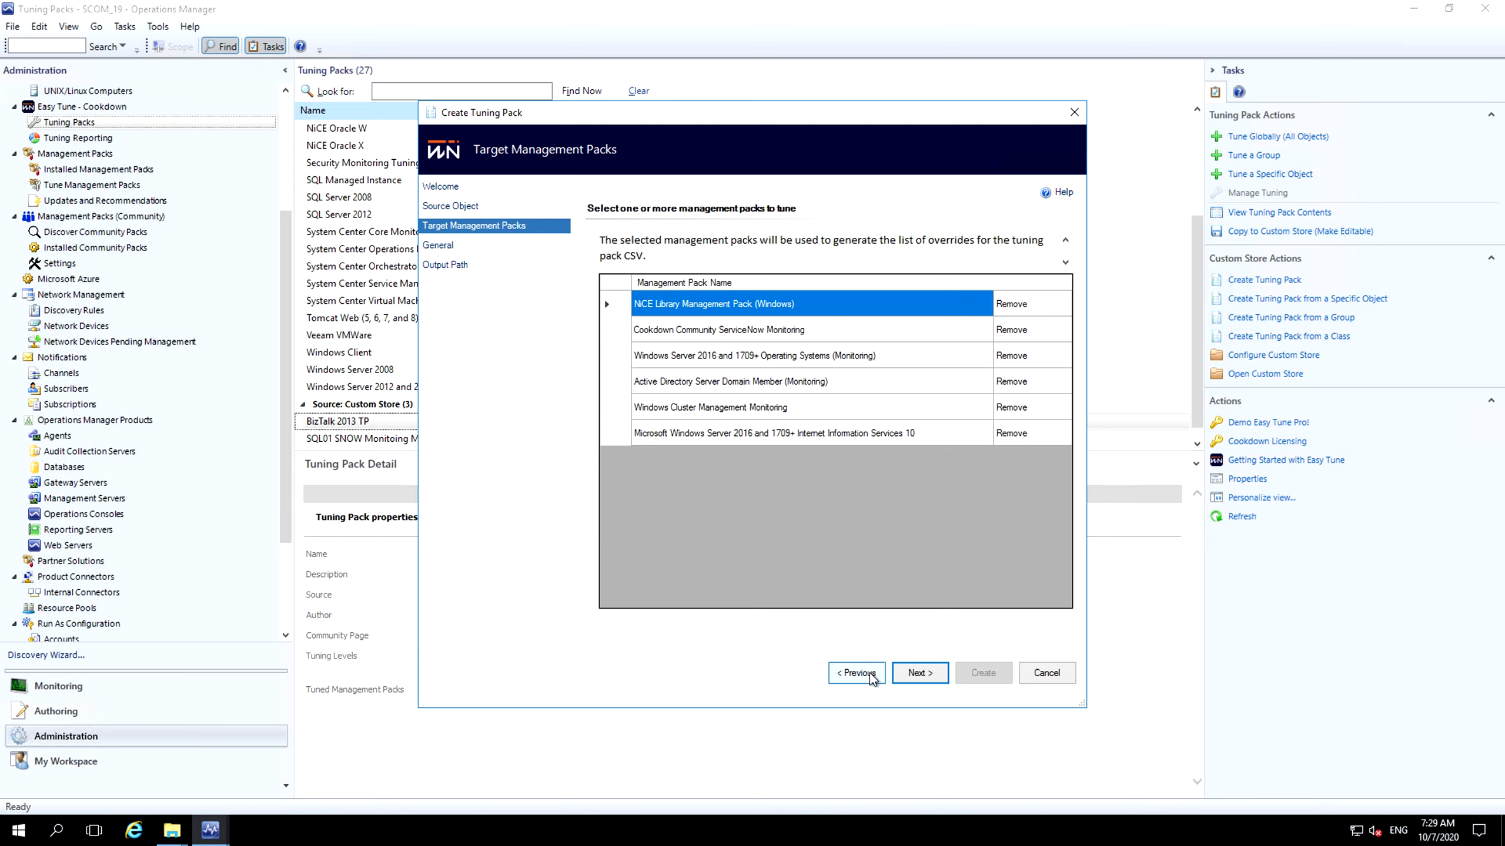
- Name the pack 'Infra-AD01 TP' and create it in the custom store
click(916, 672)
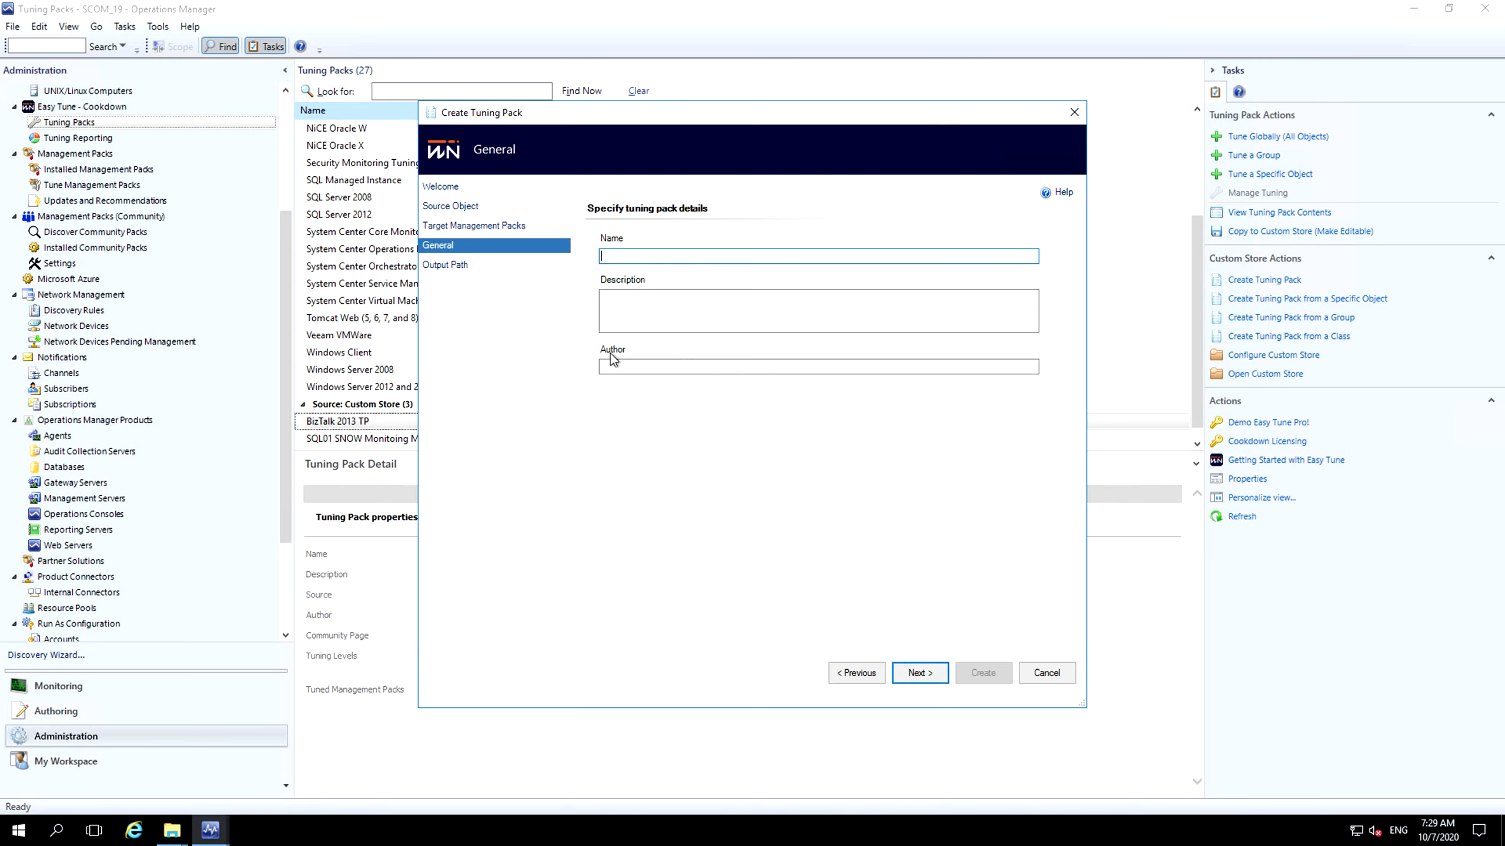
text(Infra-AD01 TP)
key(Return)
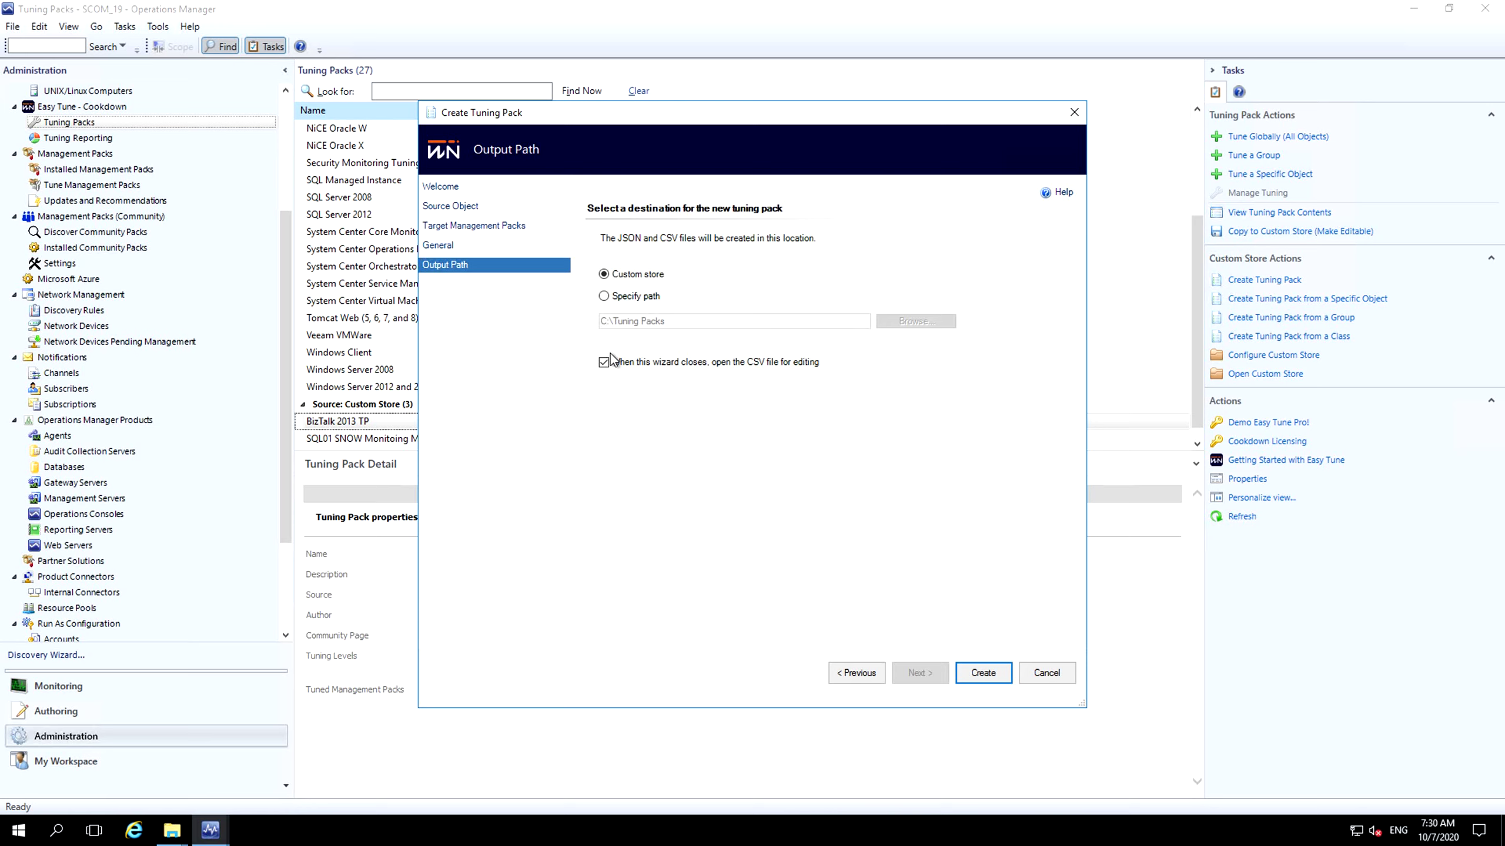
key(Return)
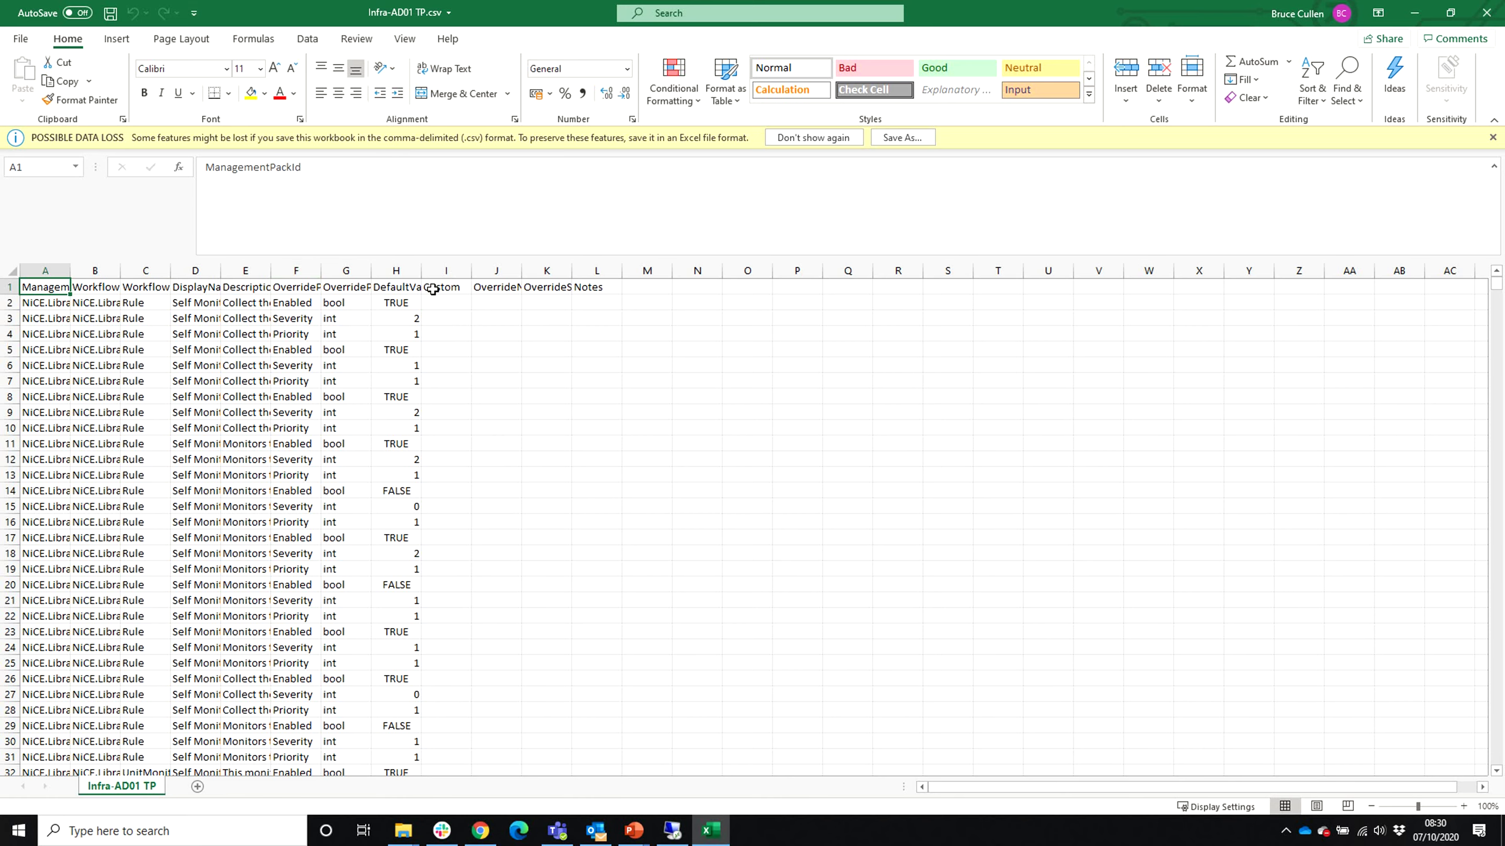
click(492, 286)
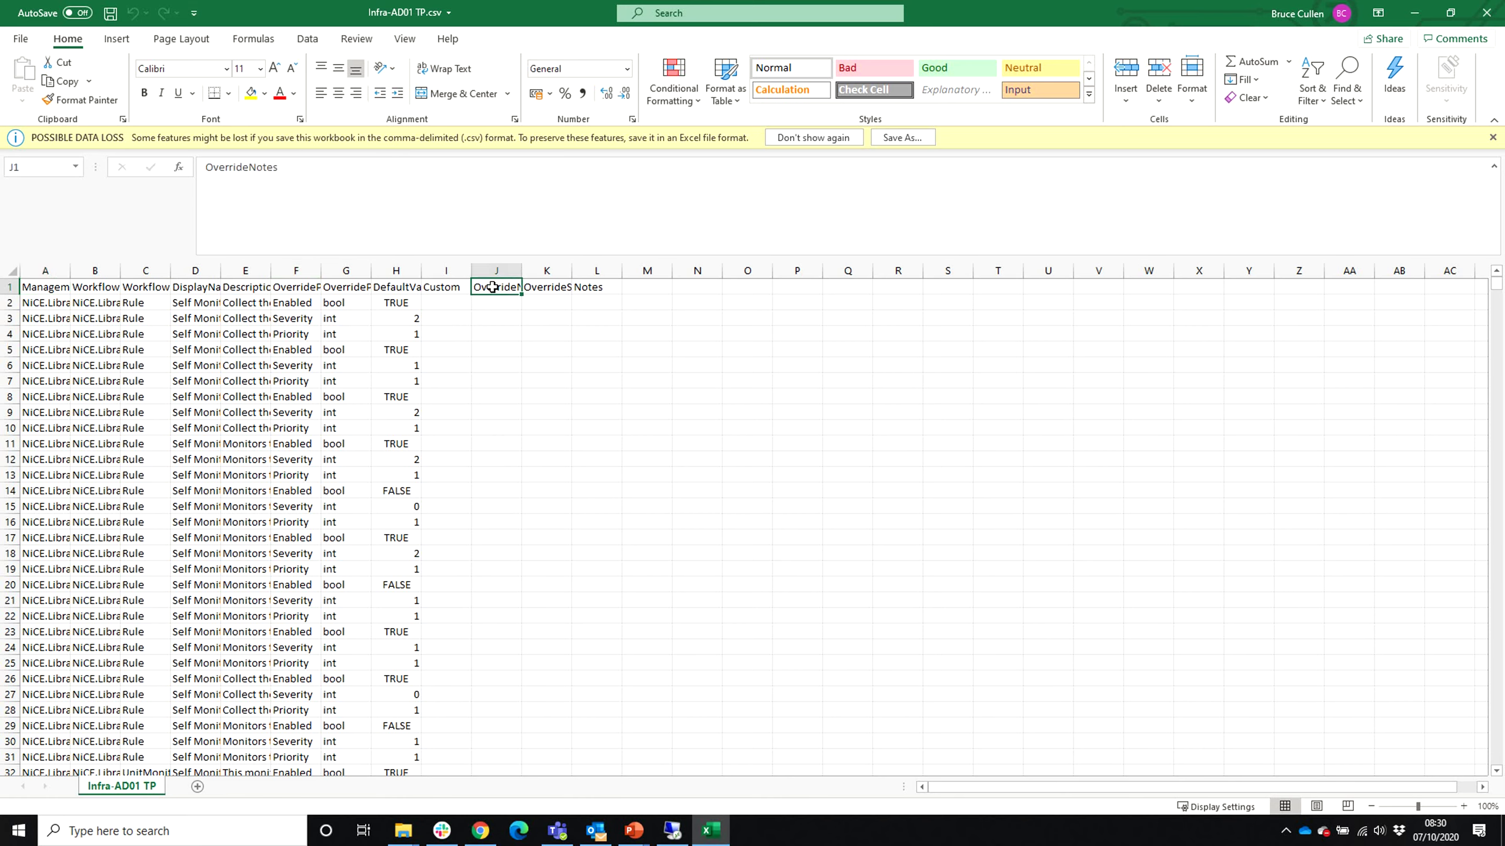
click(534, 286)
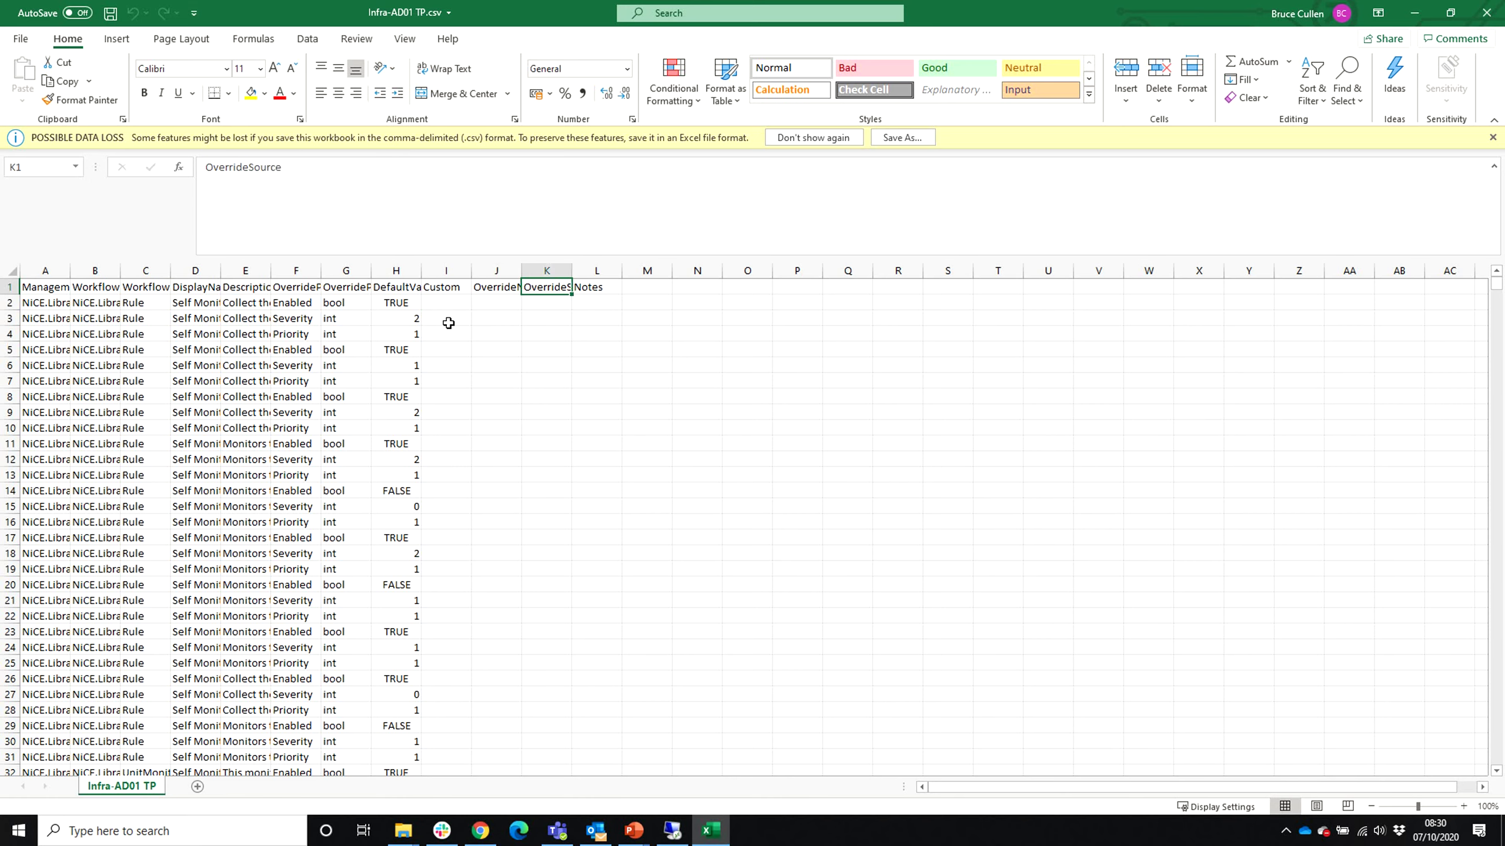
click(499, 292)
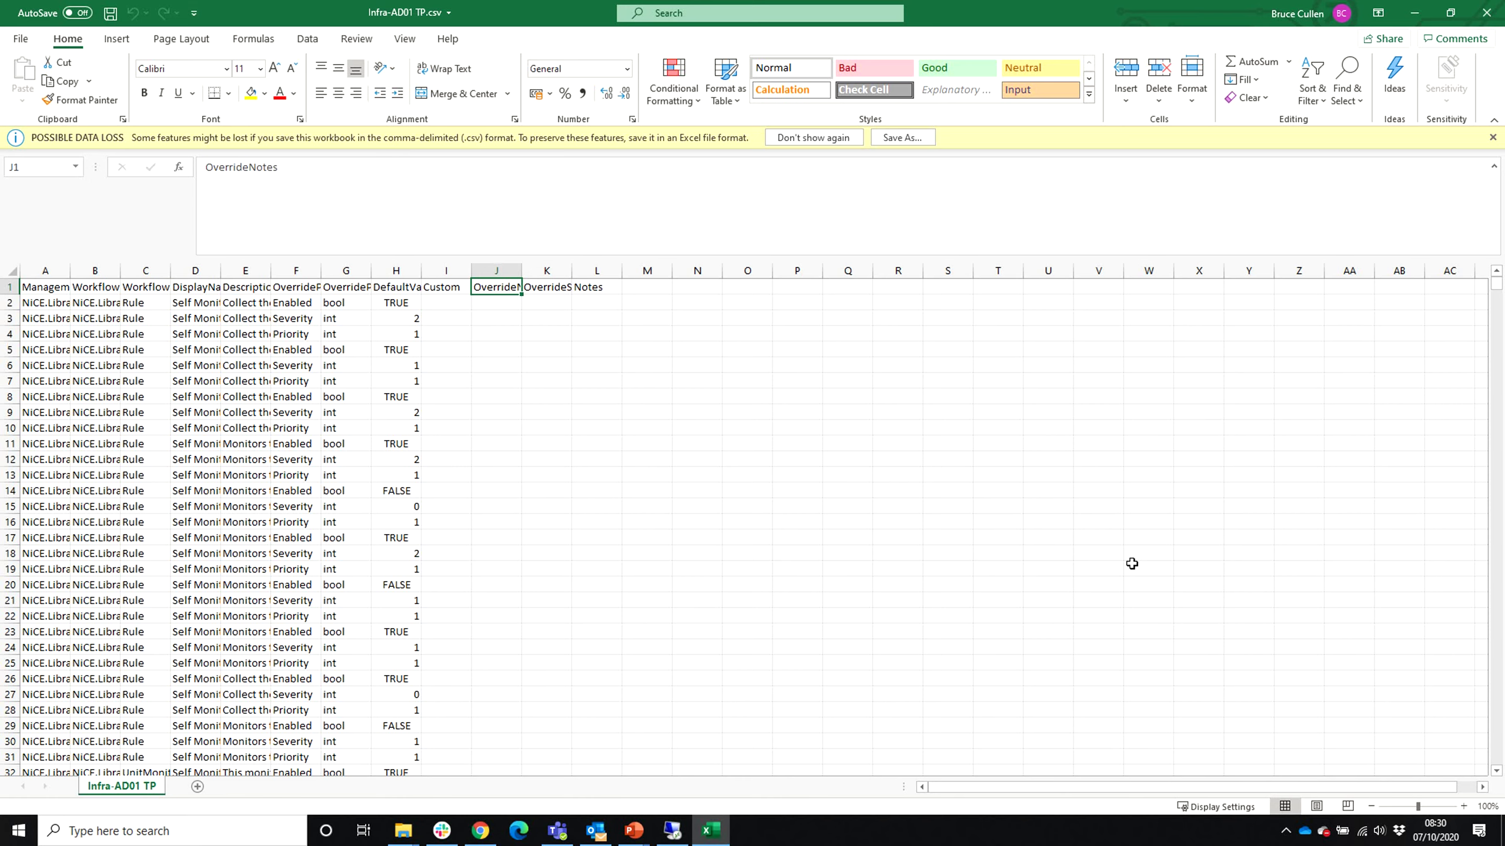
key(Right)
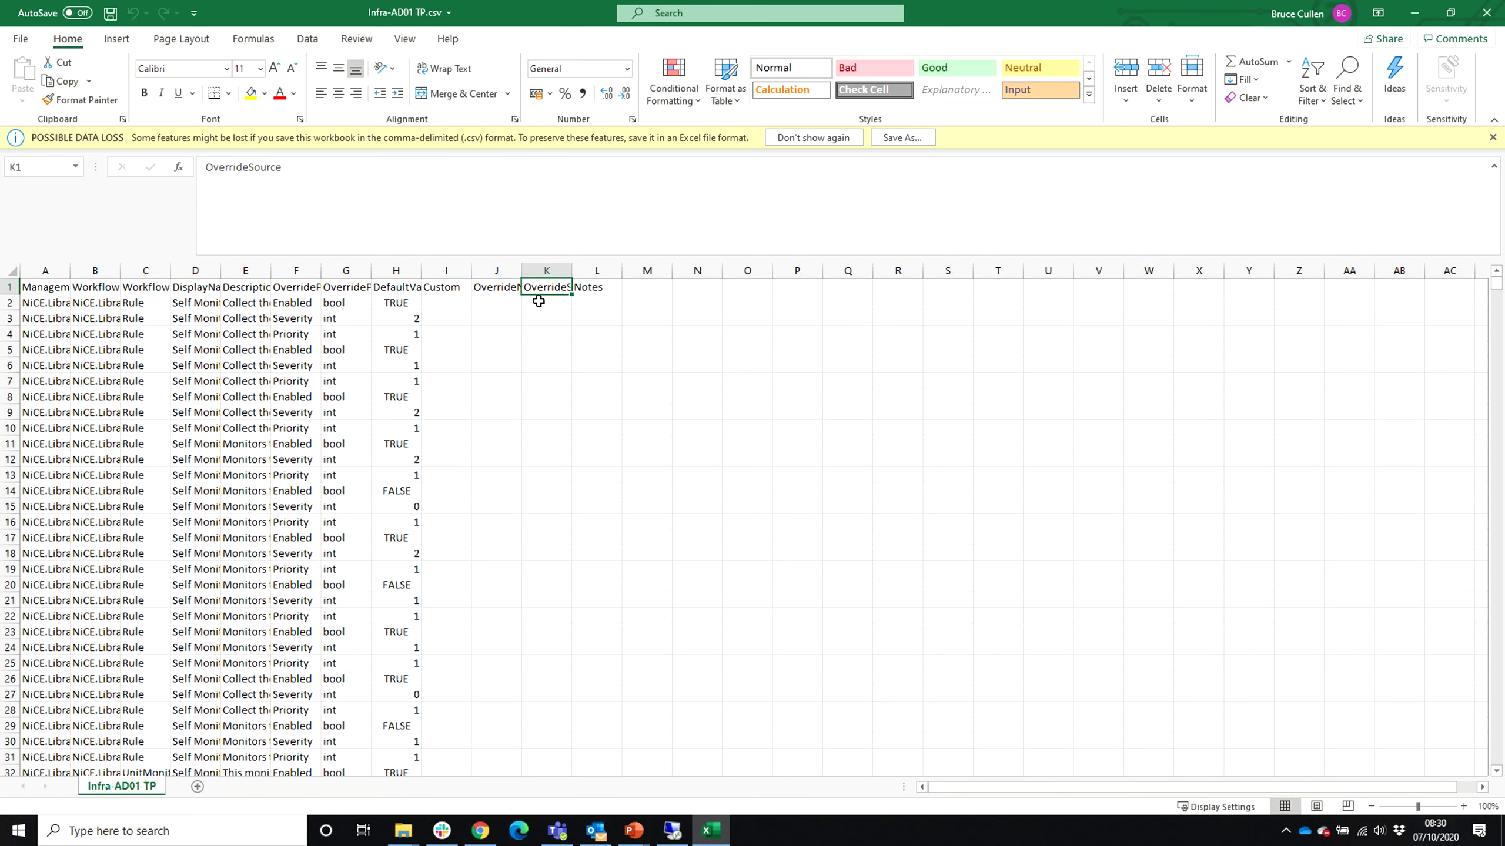
click(450, 303)
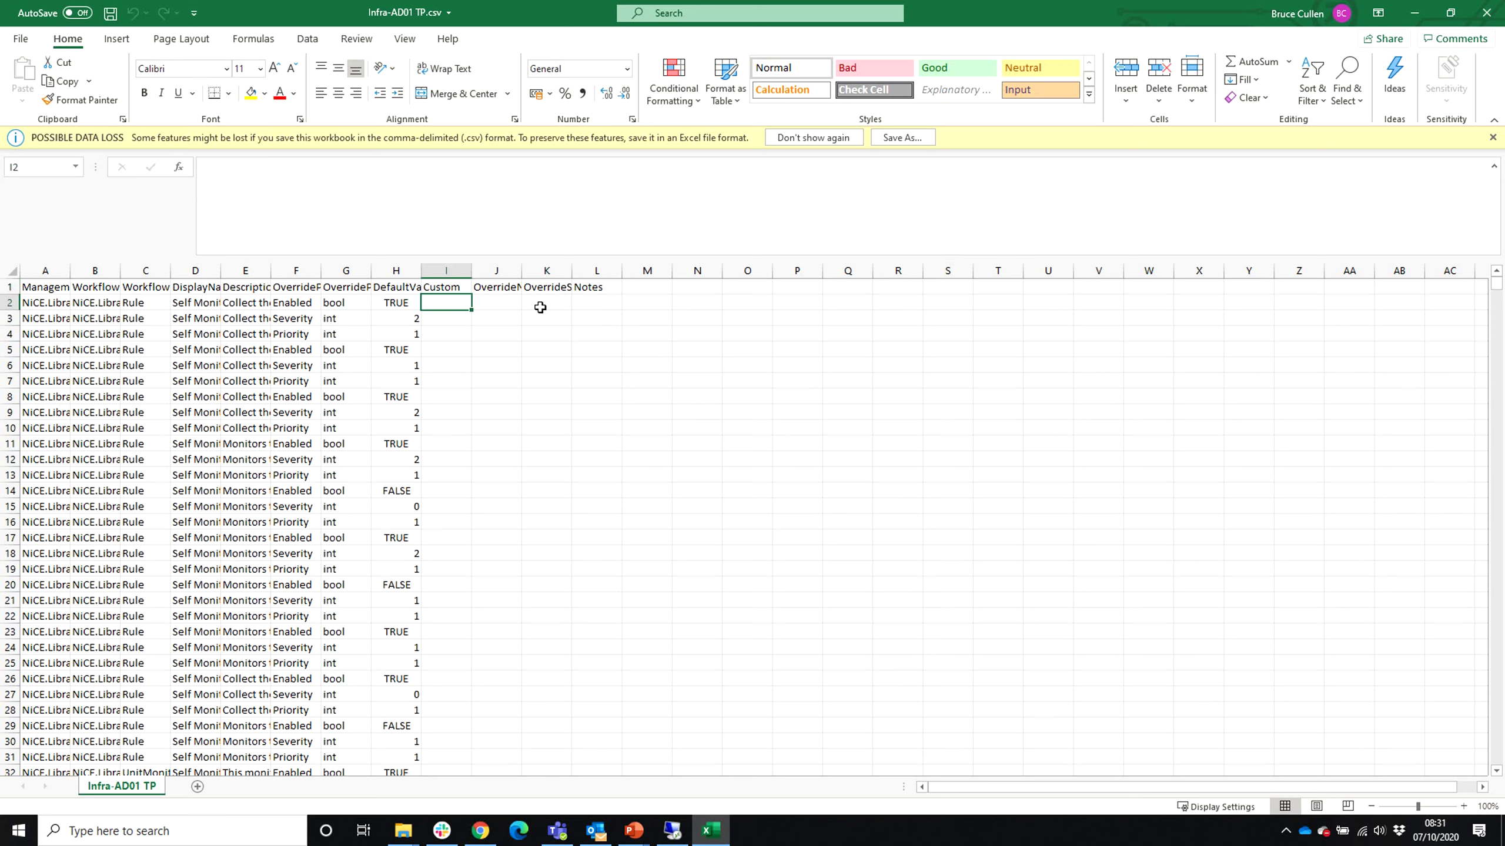
drag(540, 306, 553, 544)
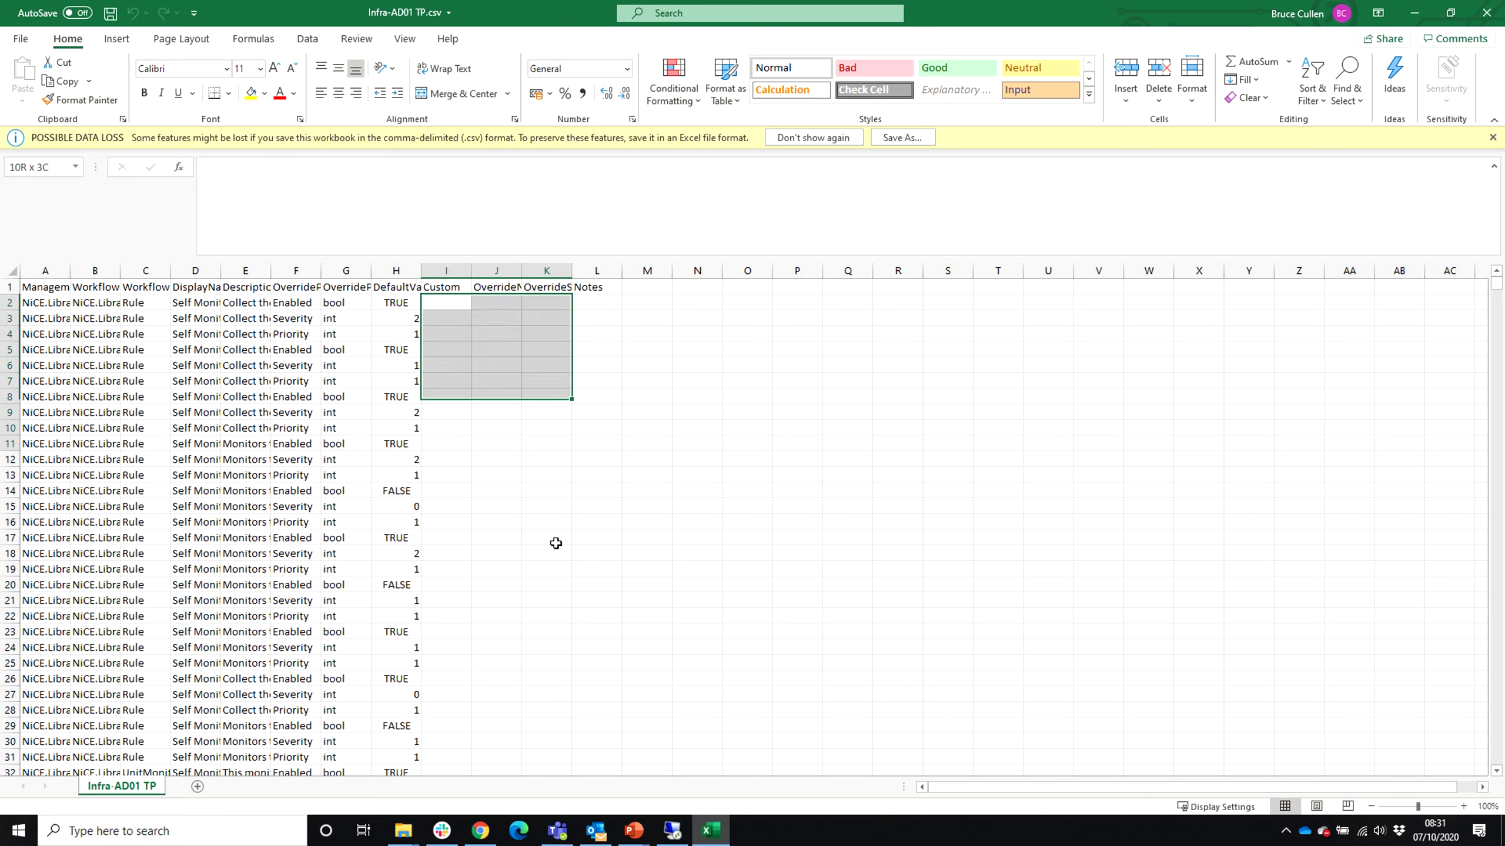
click(451, 319)
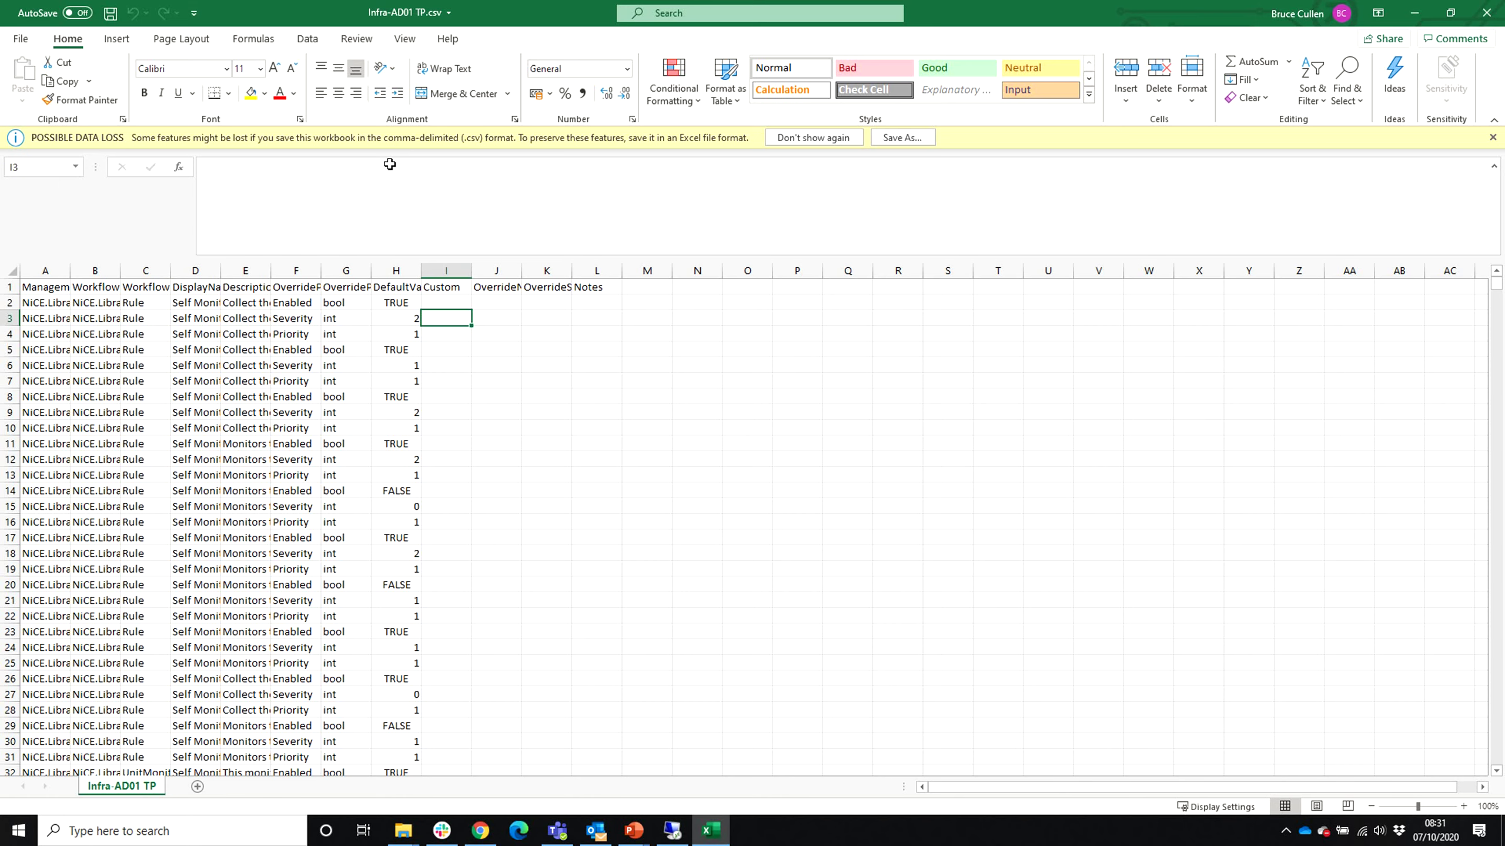
- Filter the Custom column to exclude blanks, keeping only rows with Custom values
click(308, 39)
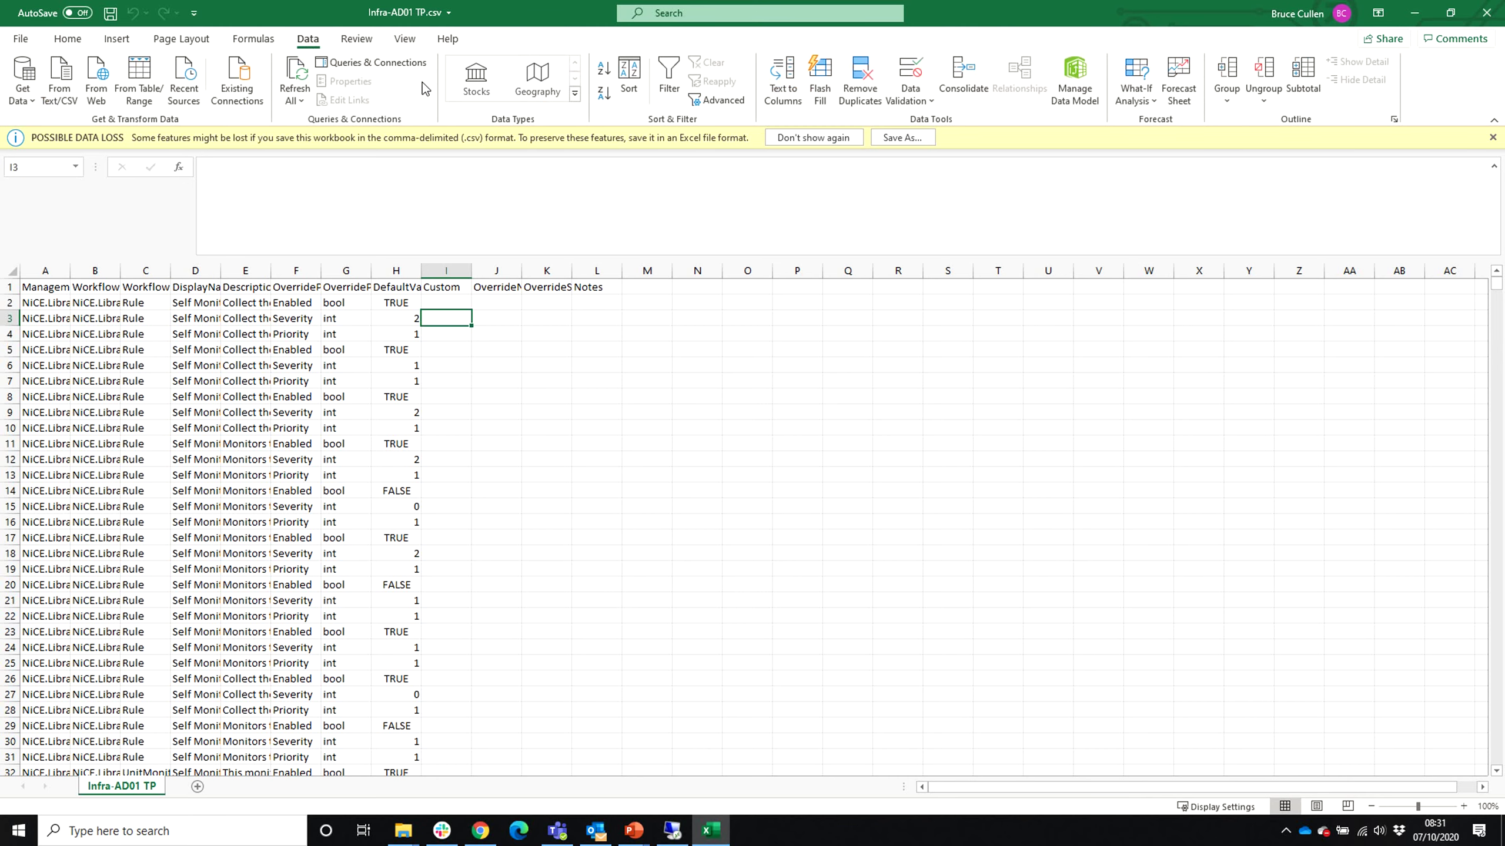
click(446, 286)
click(669, 80)
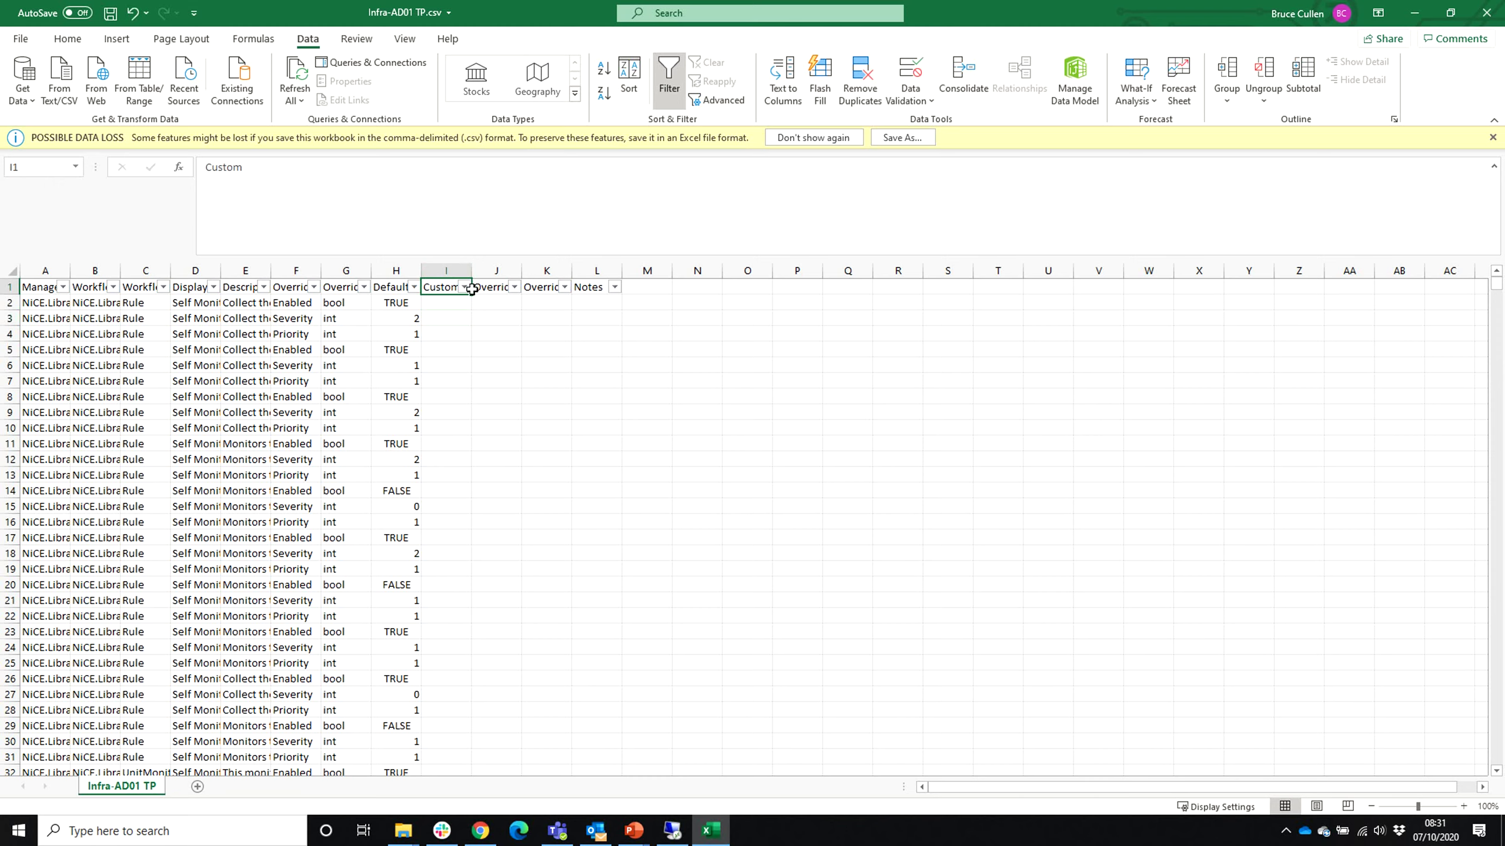
click(464, 287)
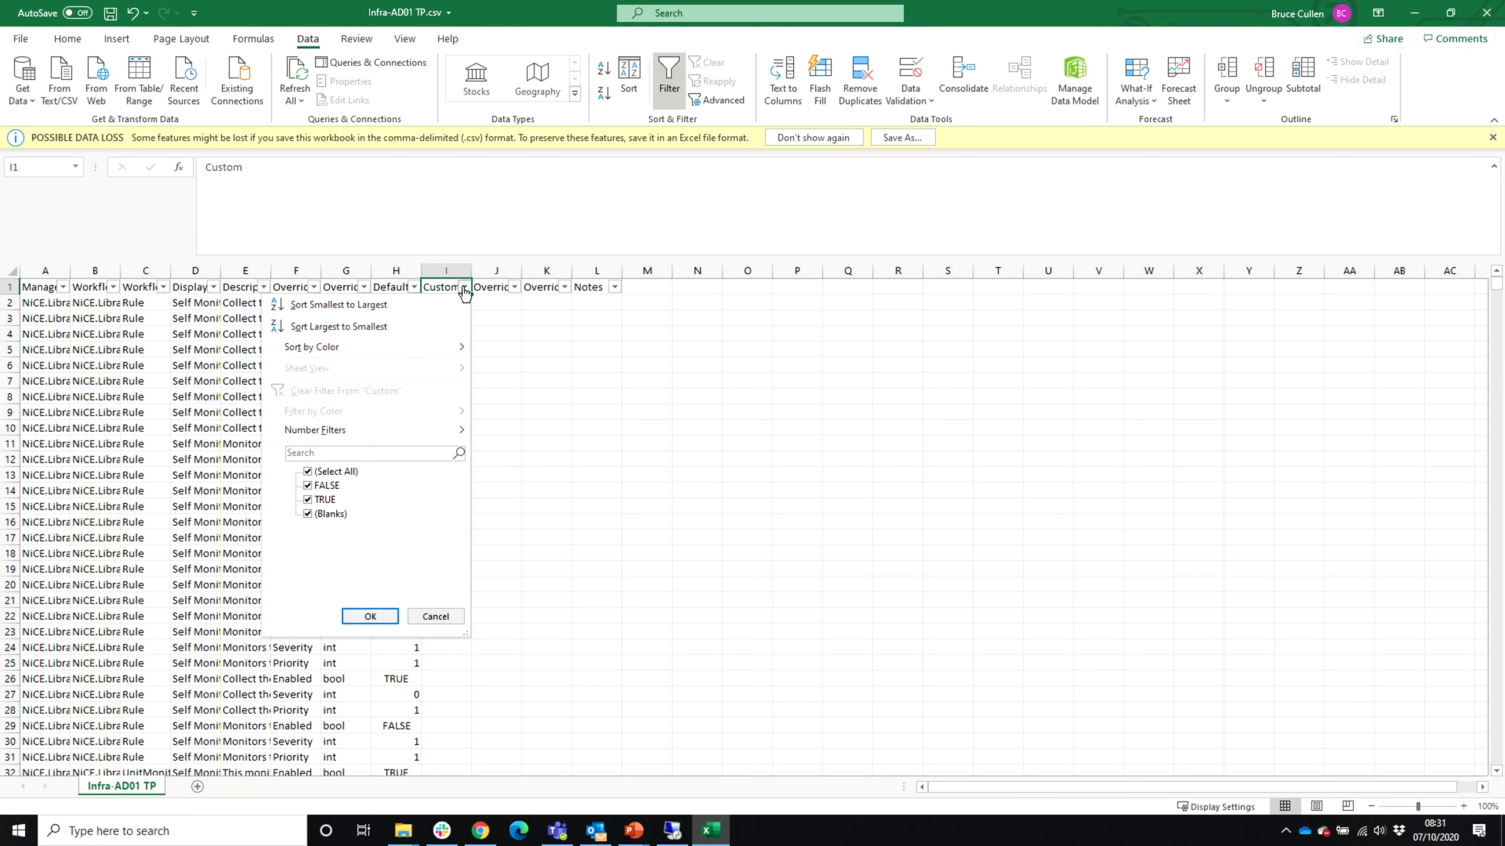
click(321, 514)
click(370, 617)
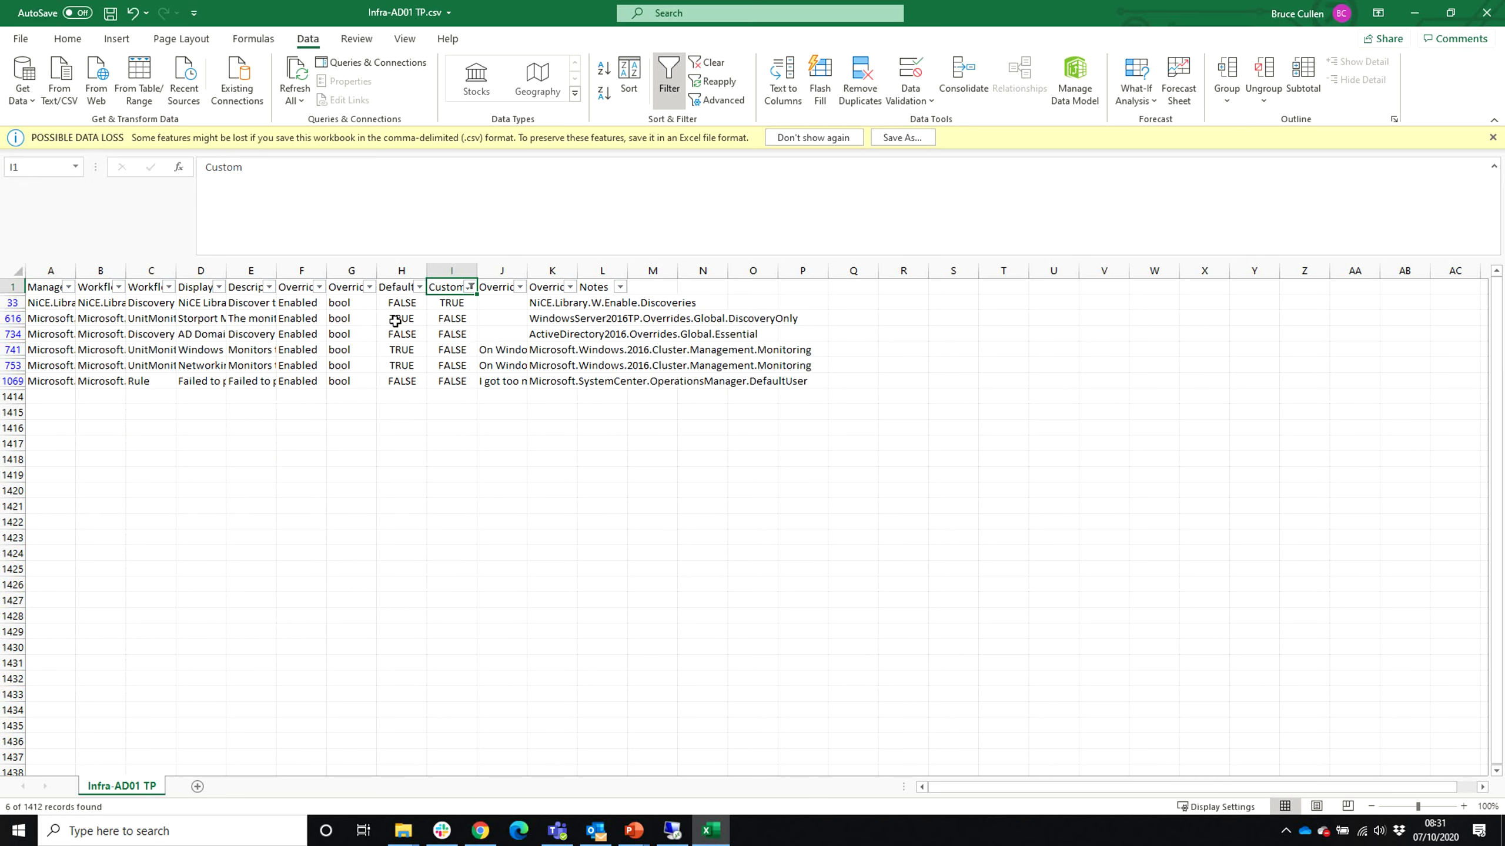
- Autofit the OverrideNotes column and read row 1069's note and override source
double_click(527, 270)
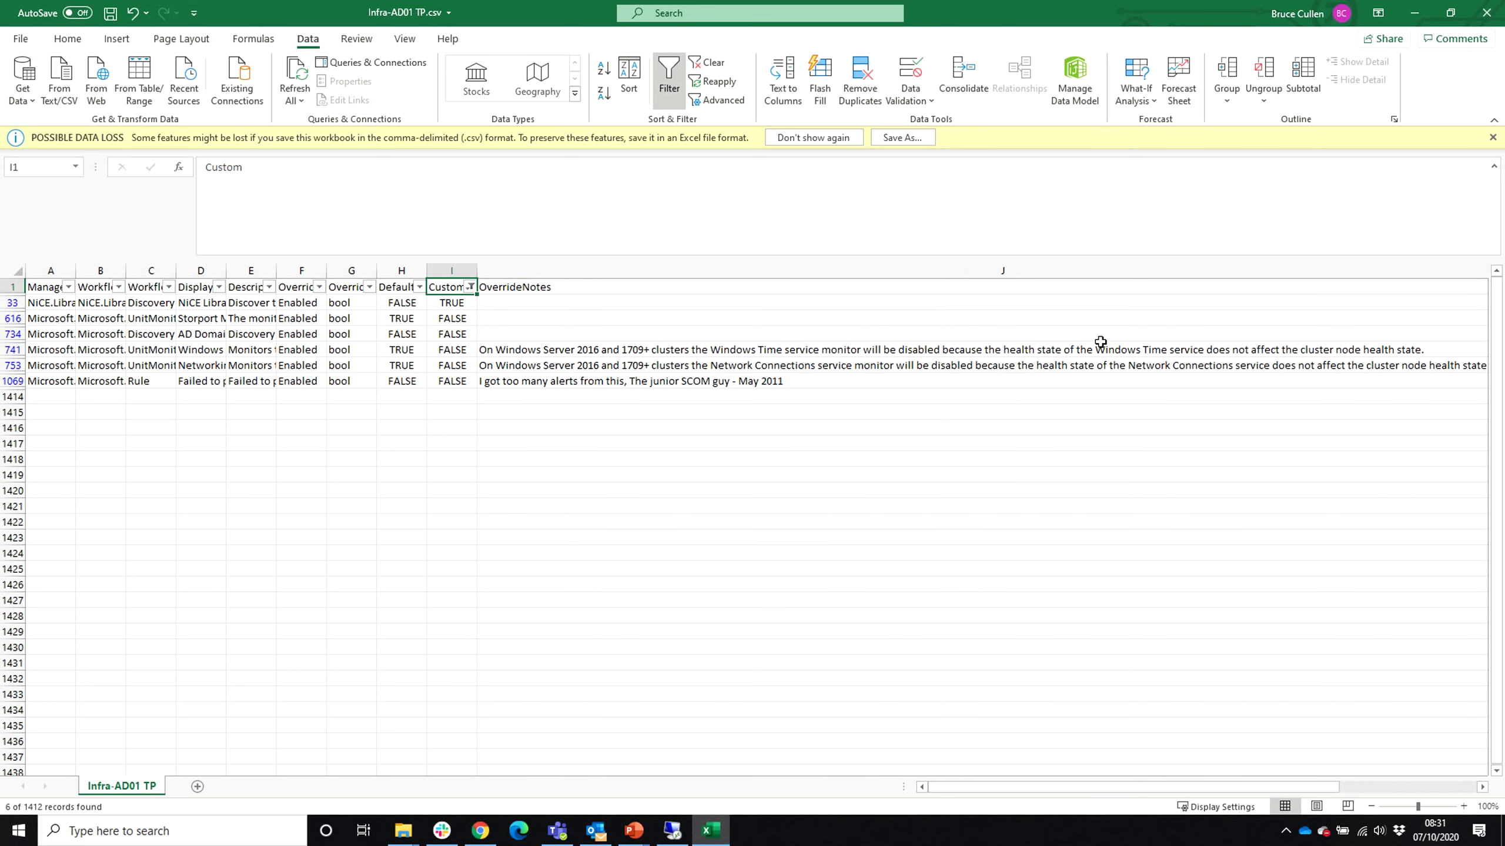
click(624, 384)
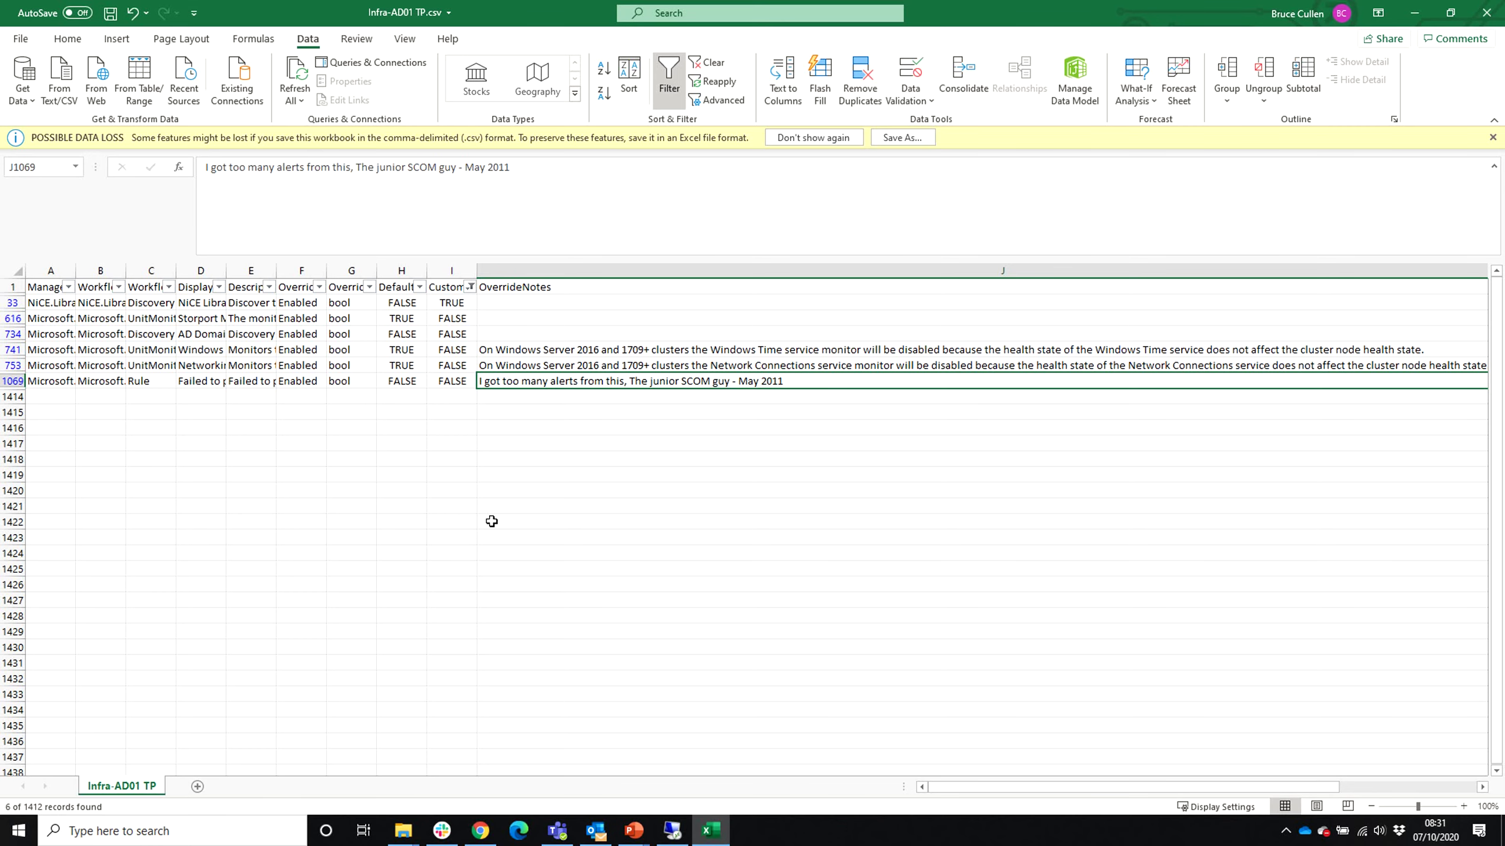
key(Right)
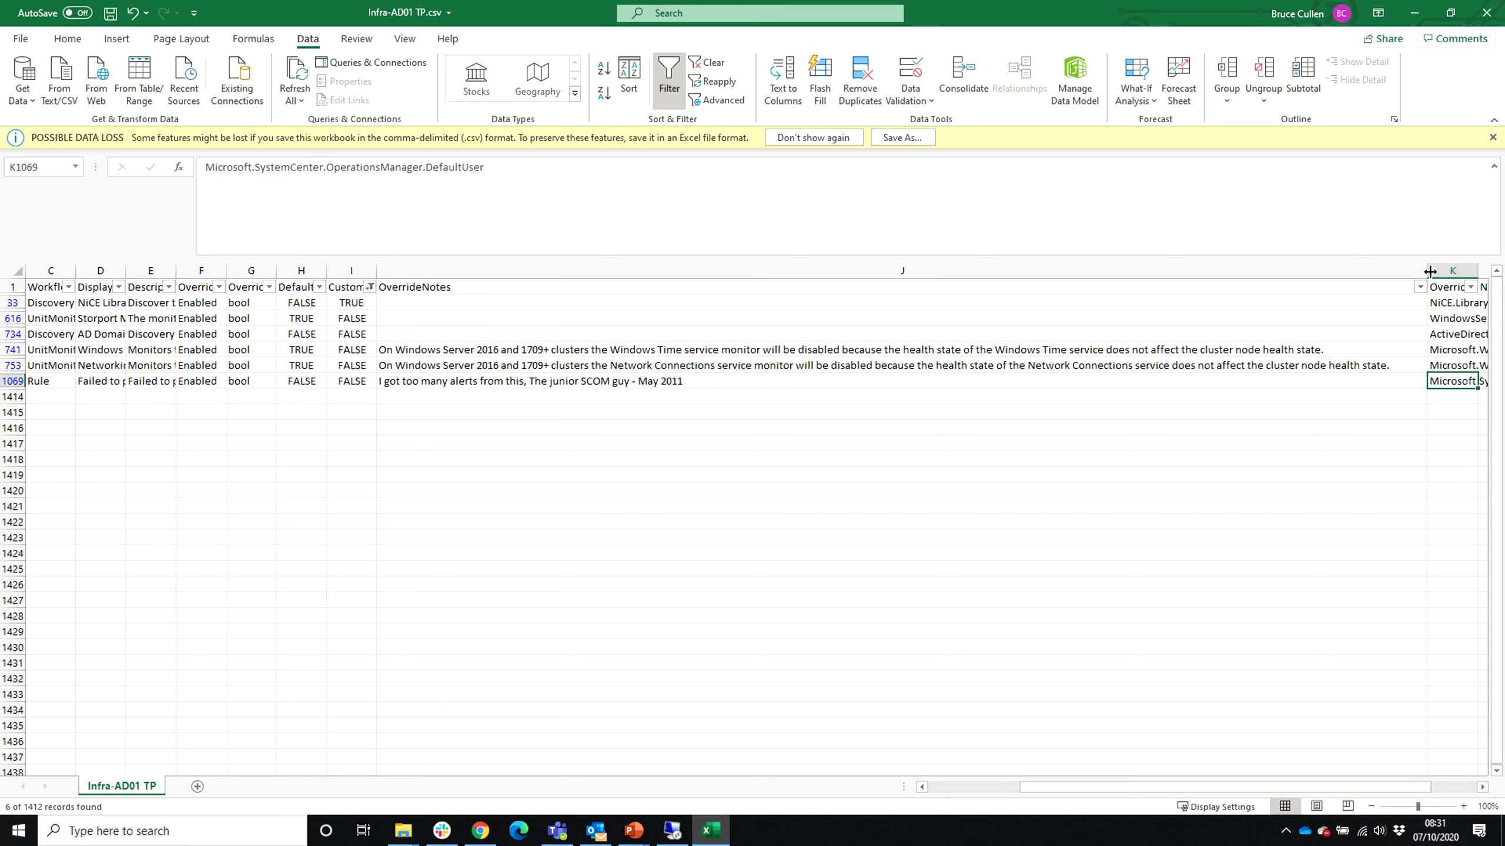
- Narrow OverrideNotes to about 120 width and read J1069's note and K1069's source
drag(1427, 270, 1233, 272)
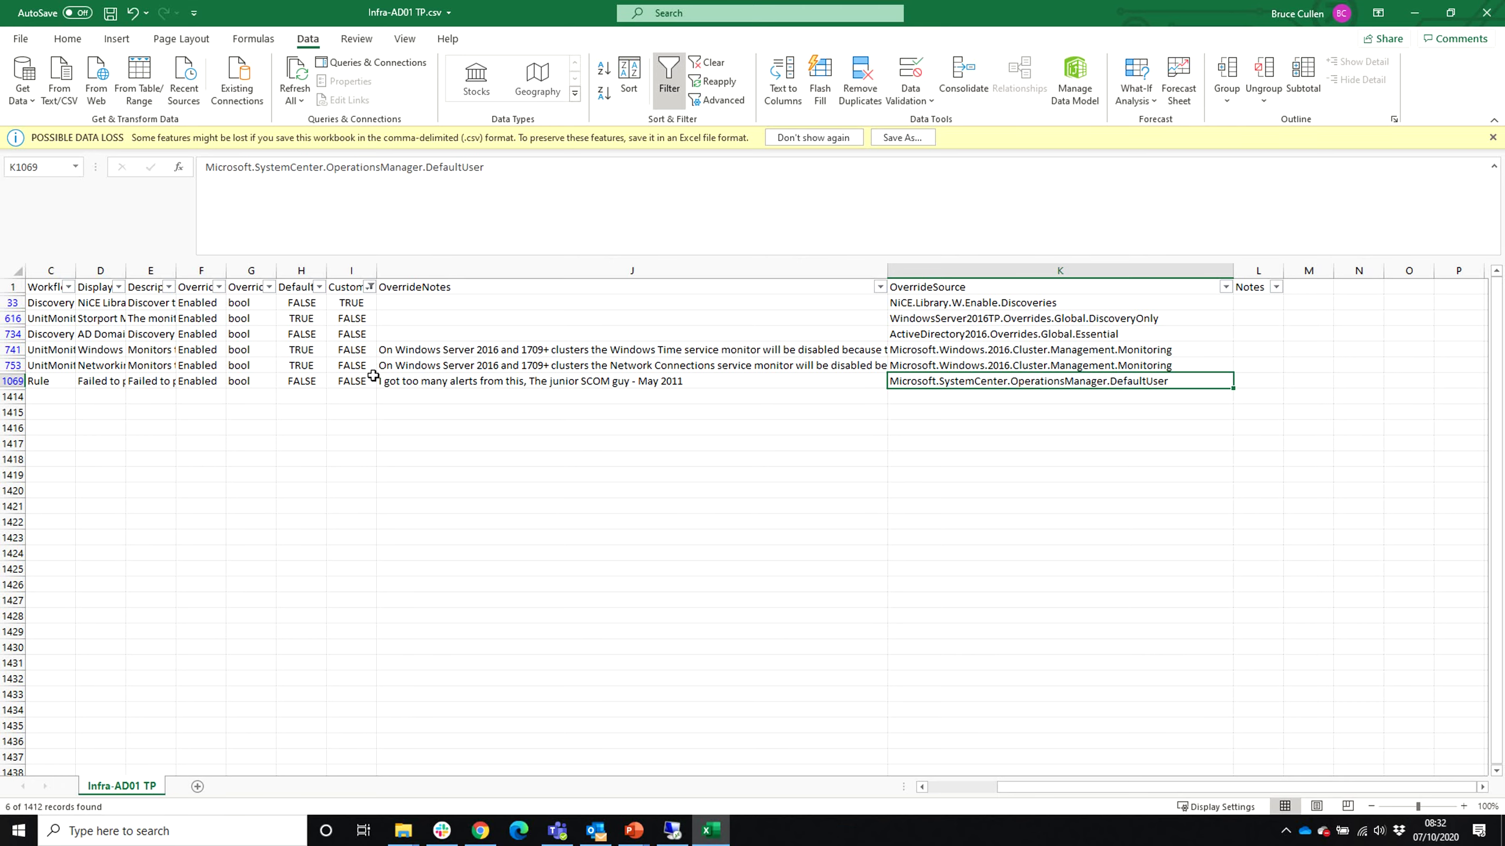
click(432, 382)
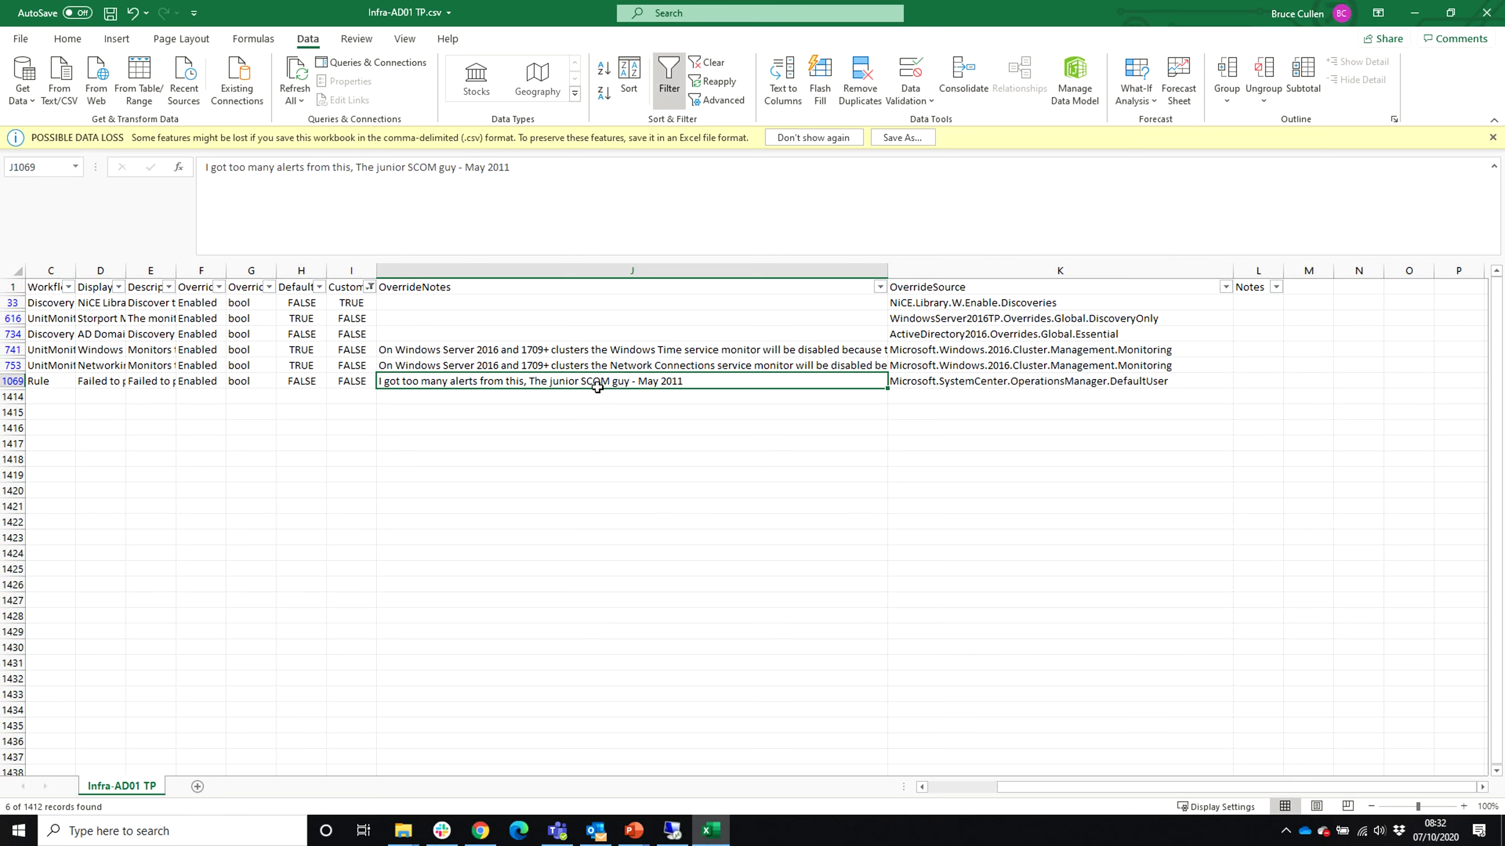
click(1038, 382)
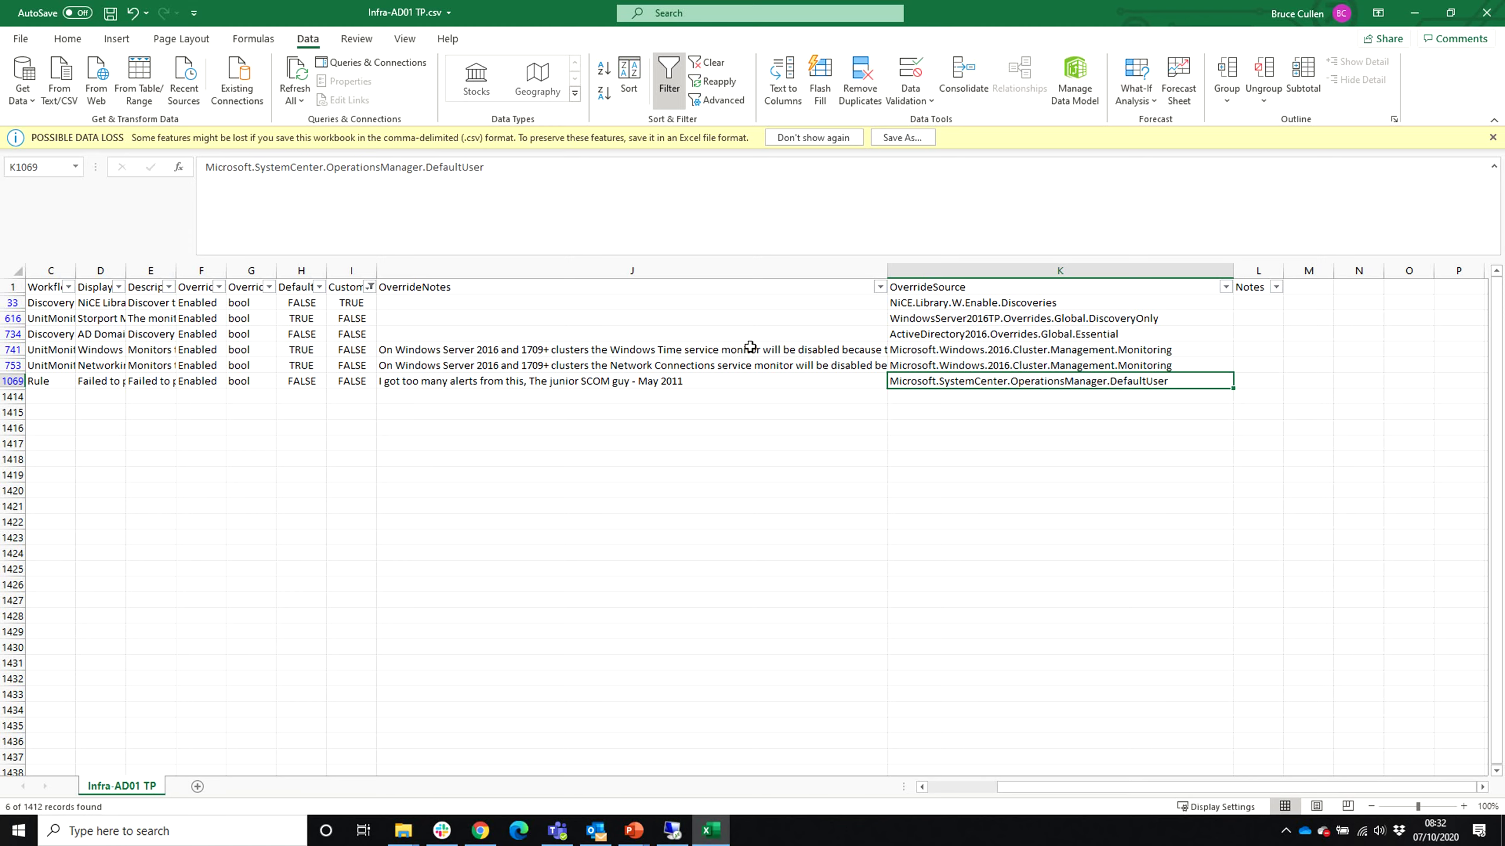
- Return to the full-screen Tuning Packs console and show SQL01 SNOW Monitoing MP's details
click(713, 374)
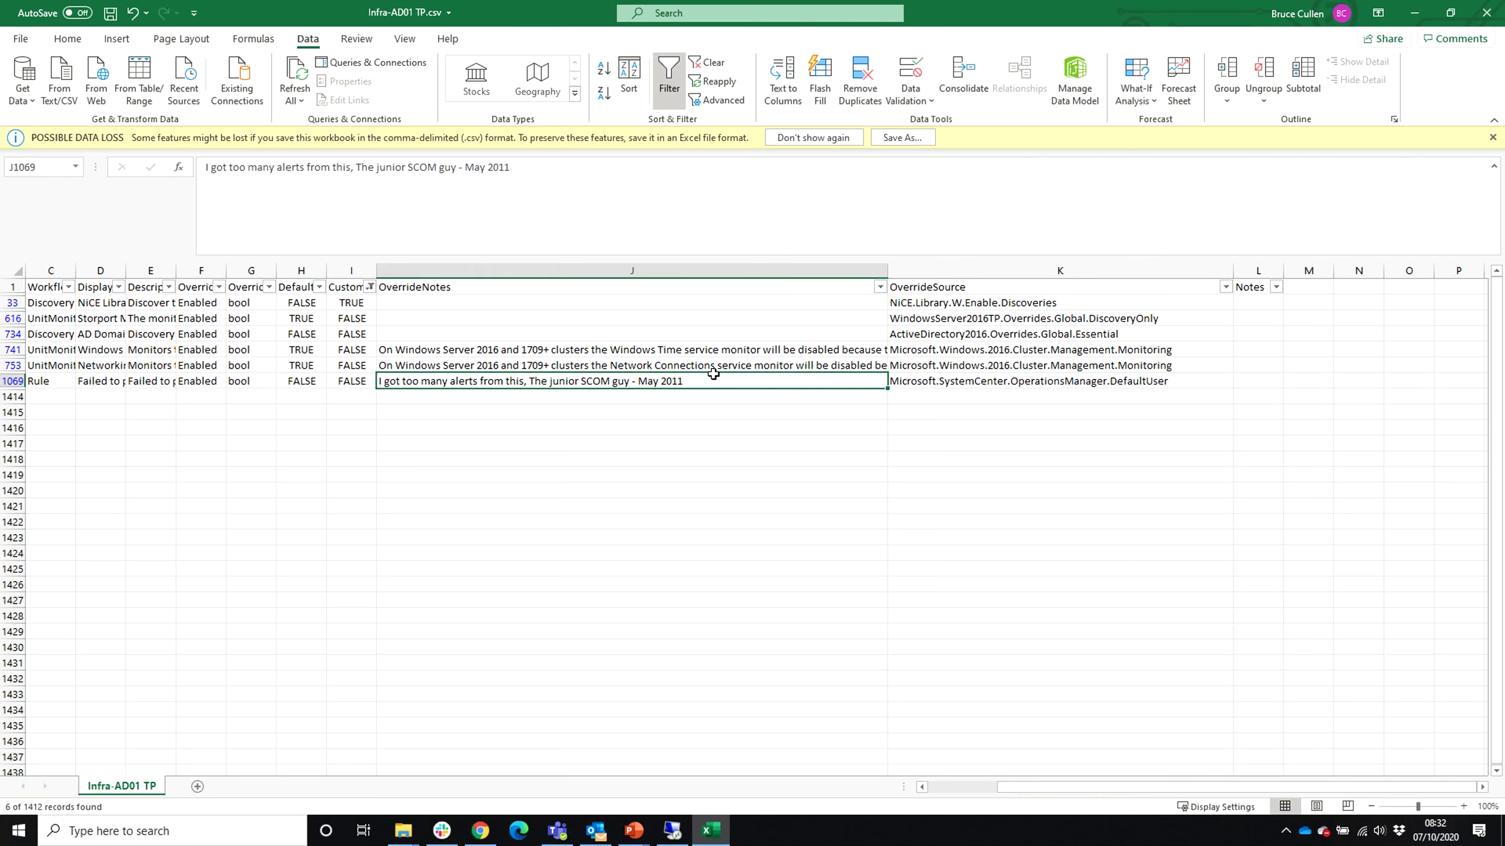
key(alt+Tab)
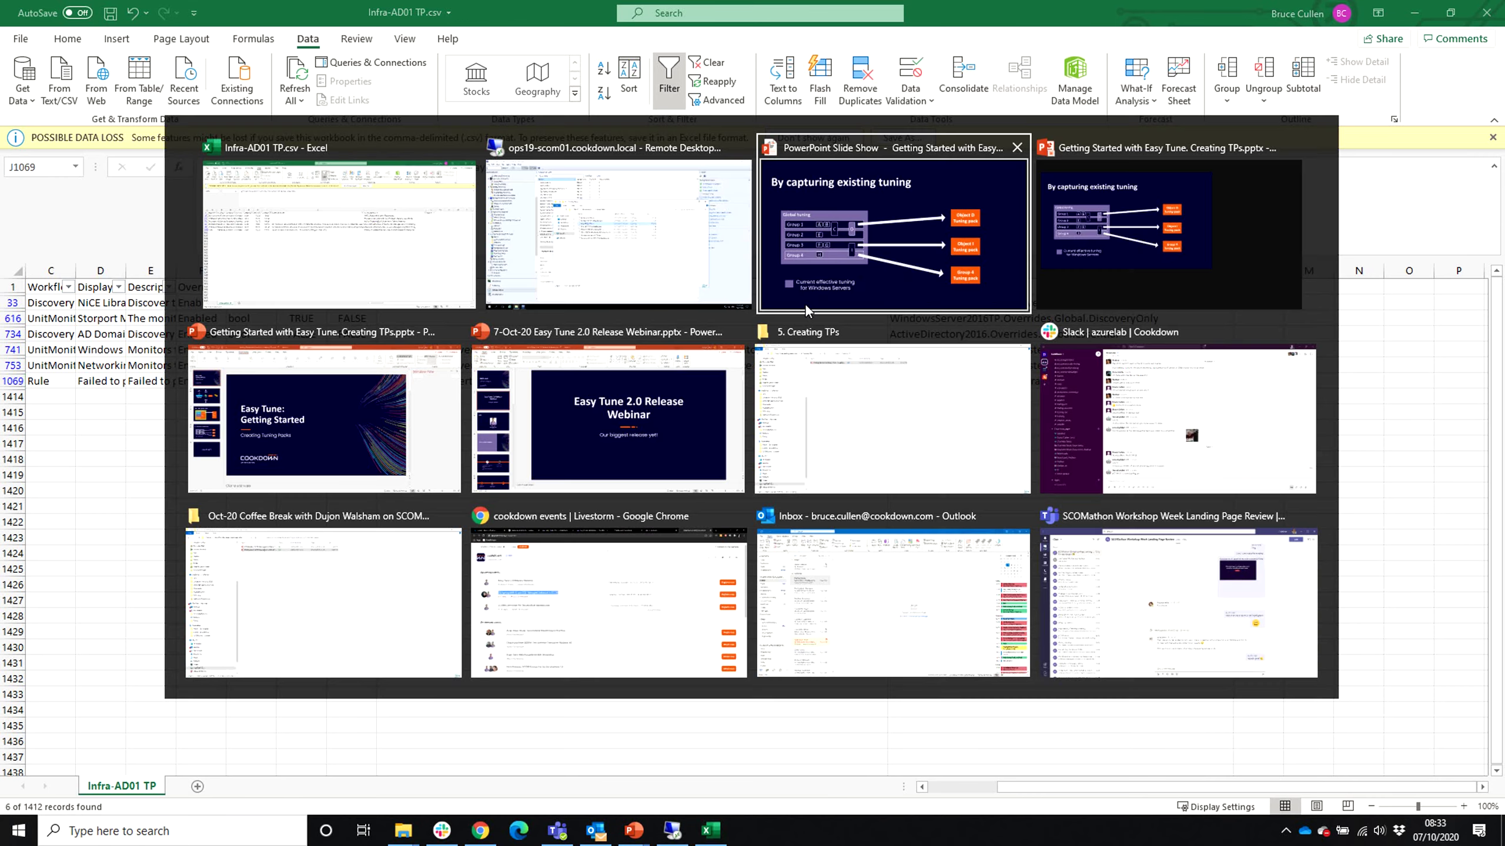
key(alt+shift+Tab)
key(alt+shift+Tab)
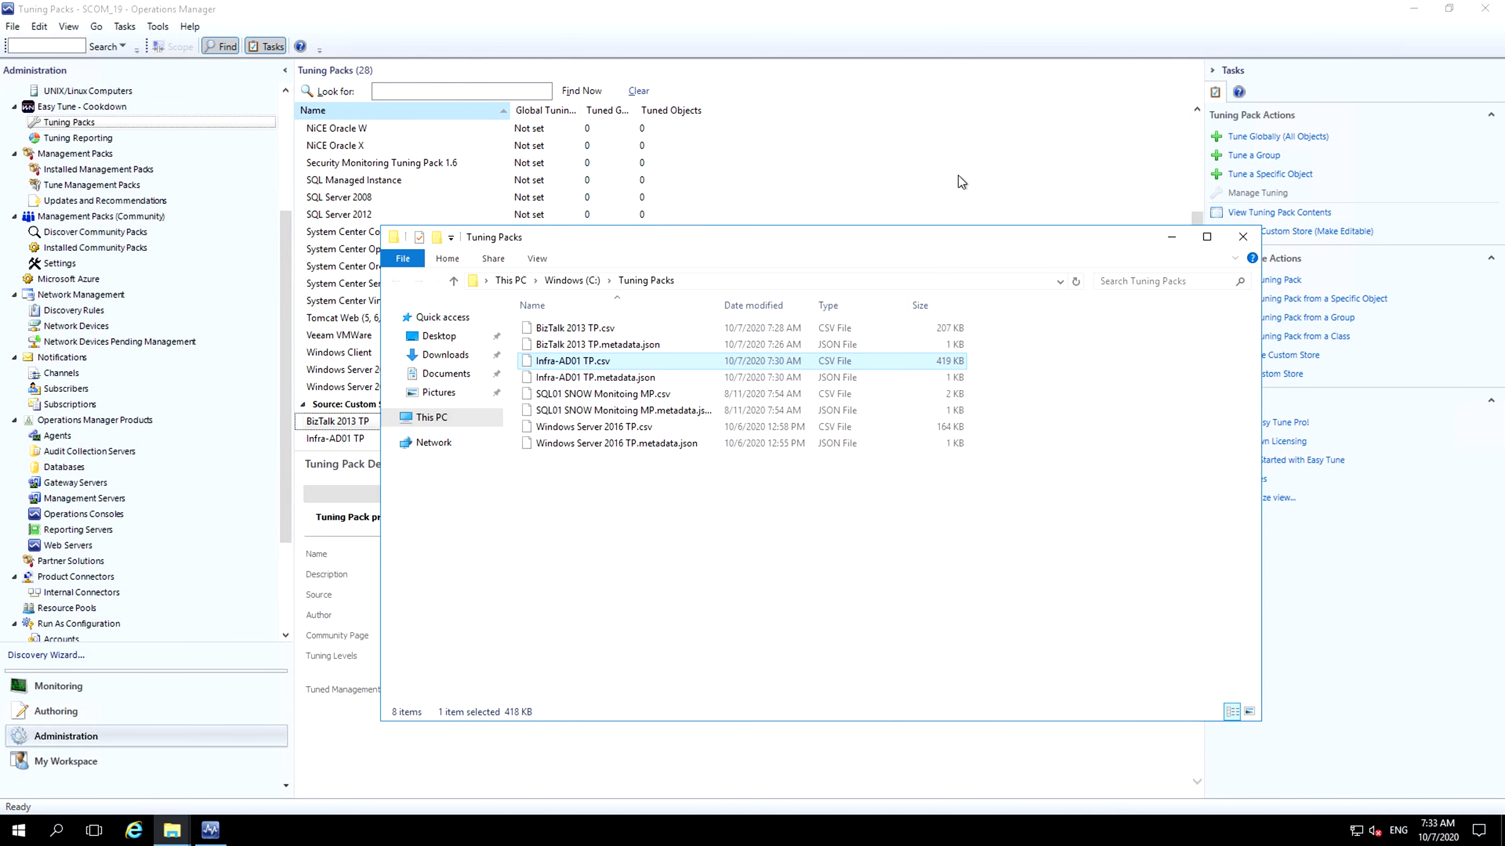
click(933, 6)
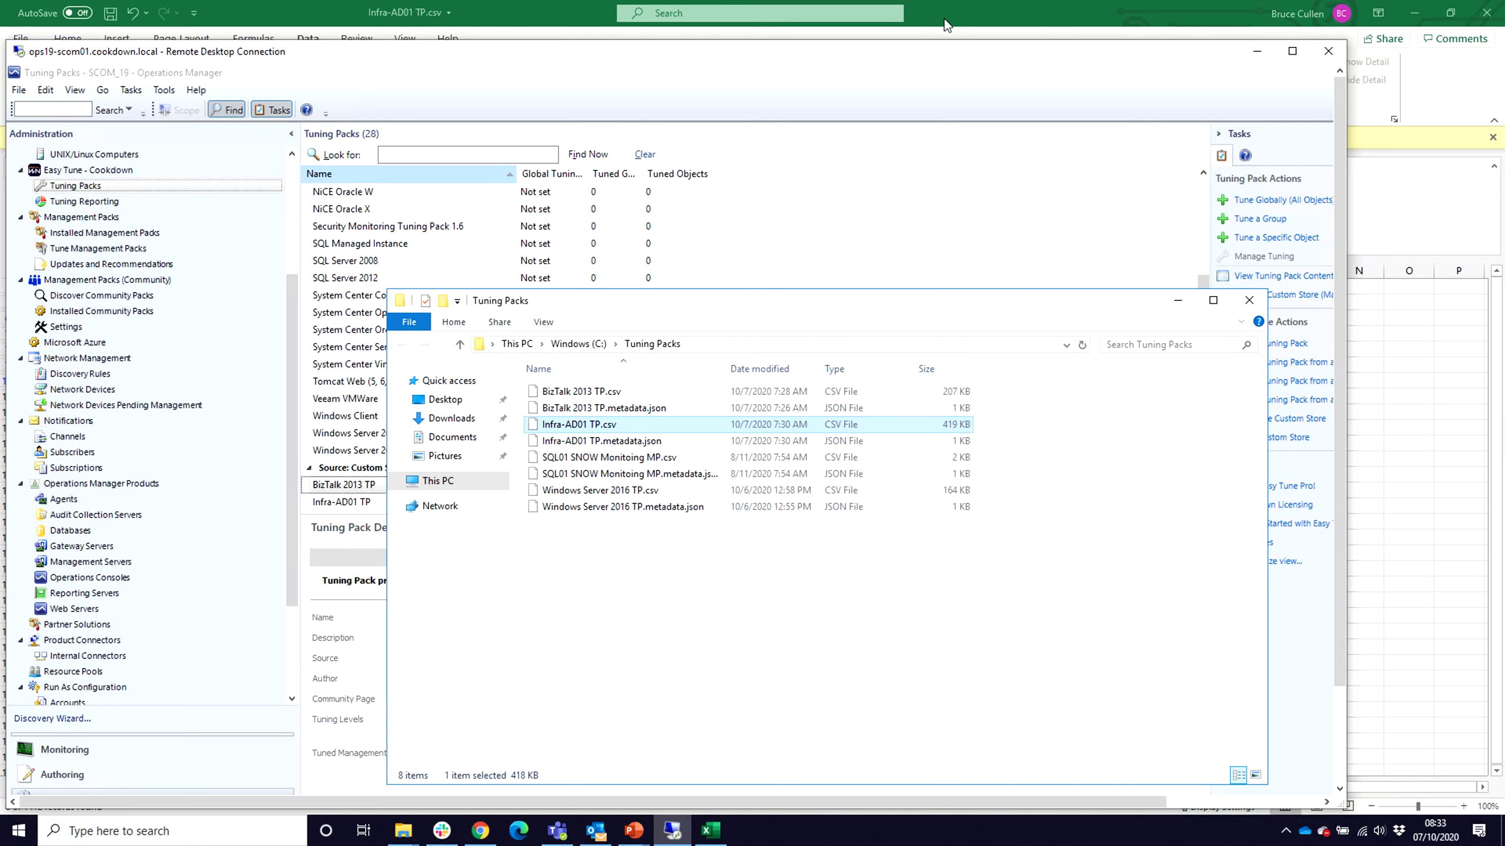
click(1010, 38)
key(alt+Tab)
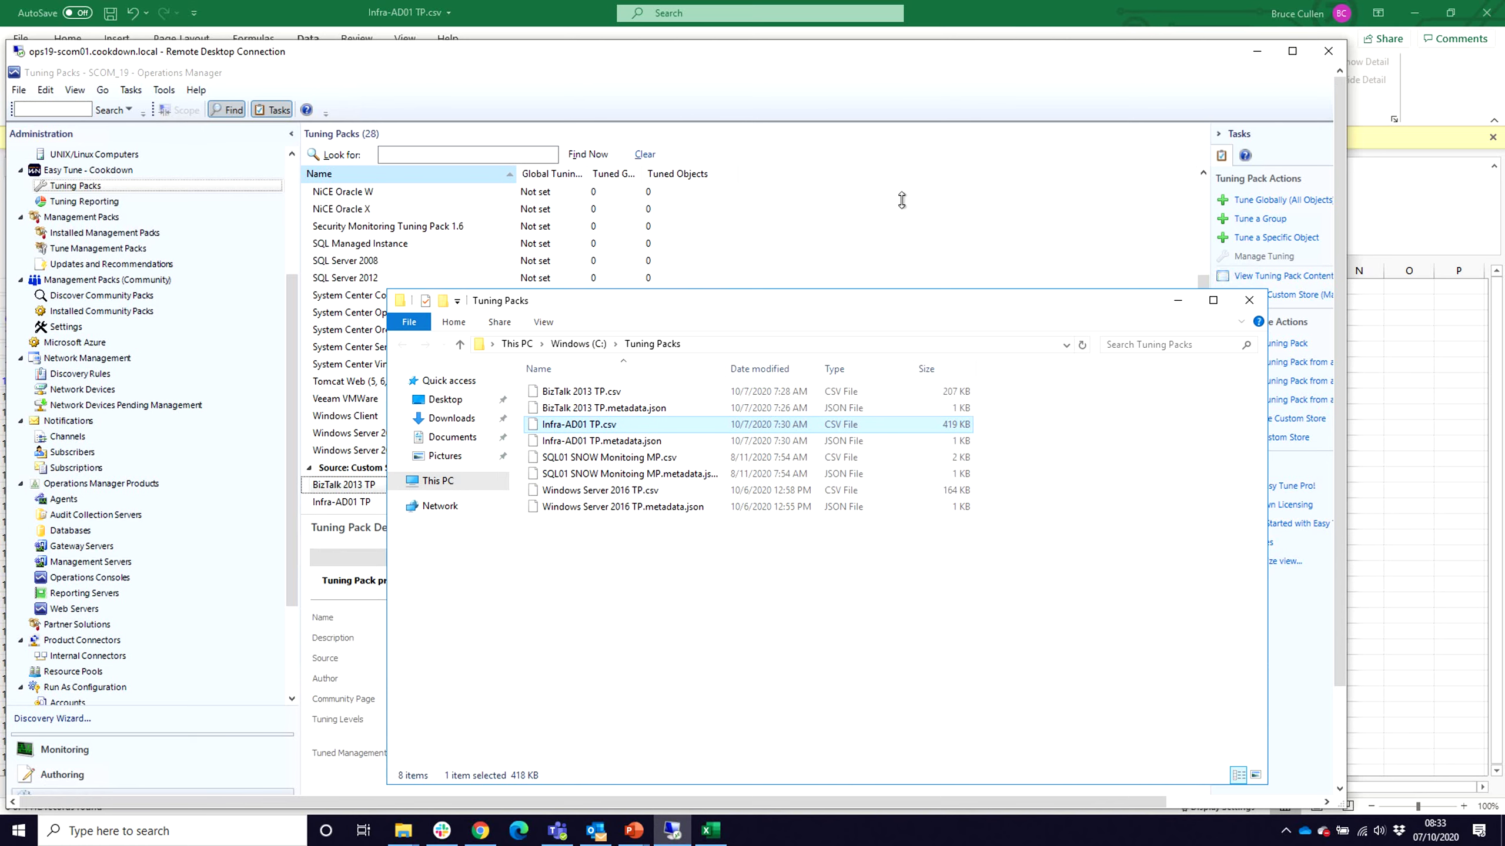
click(941, 173)
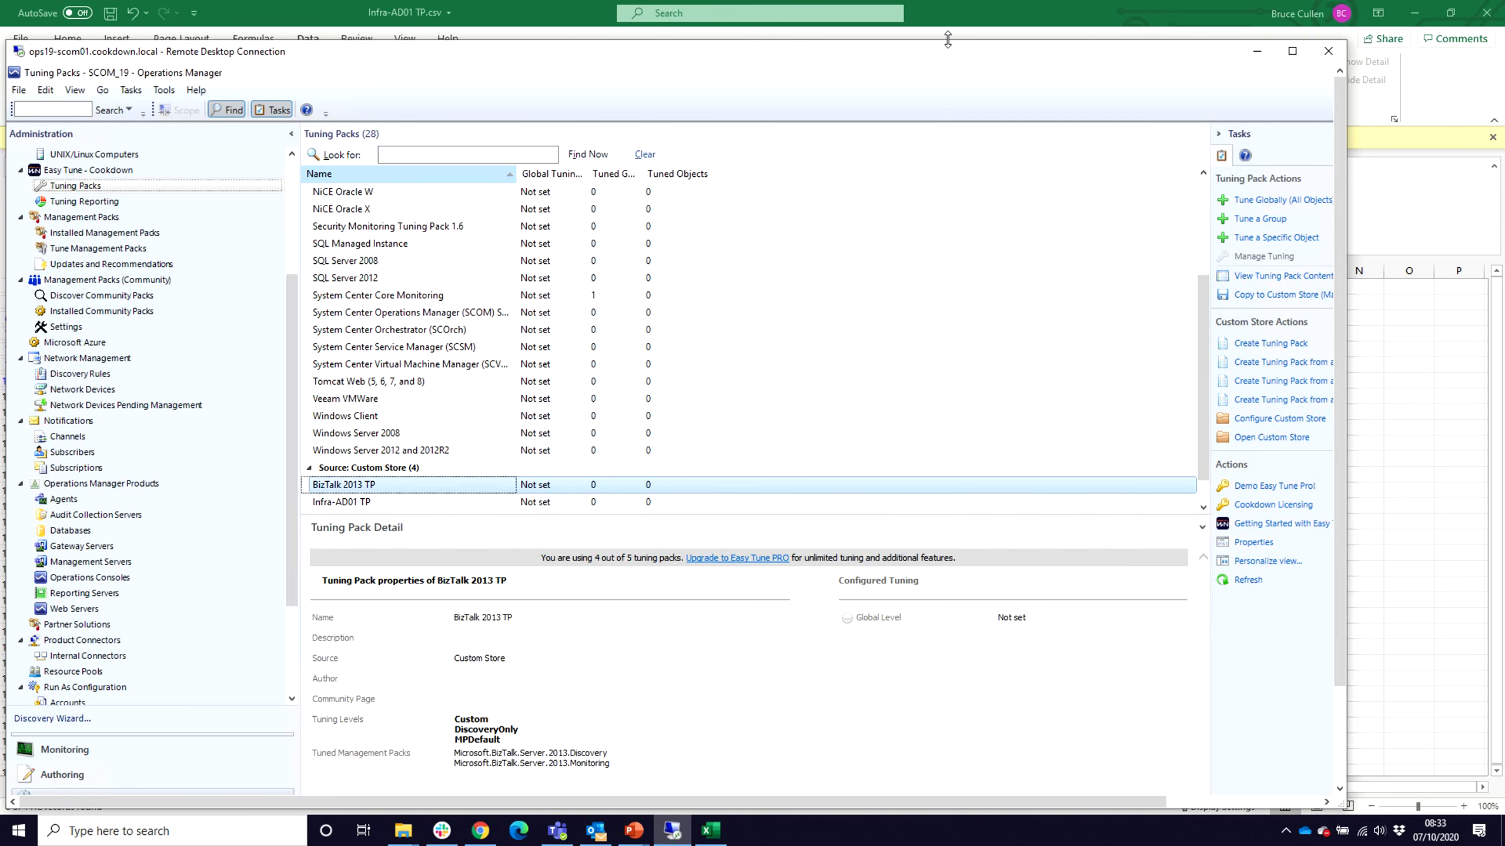
double_click(946, 51)
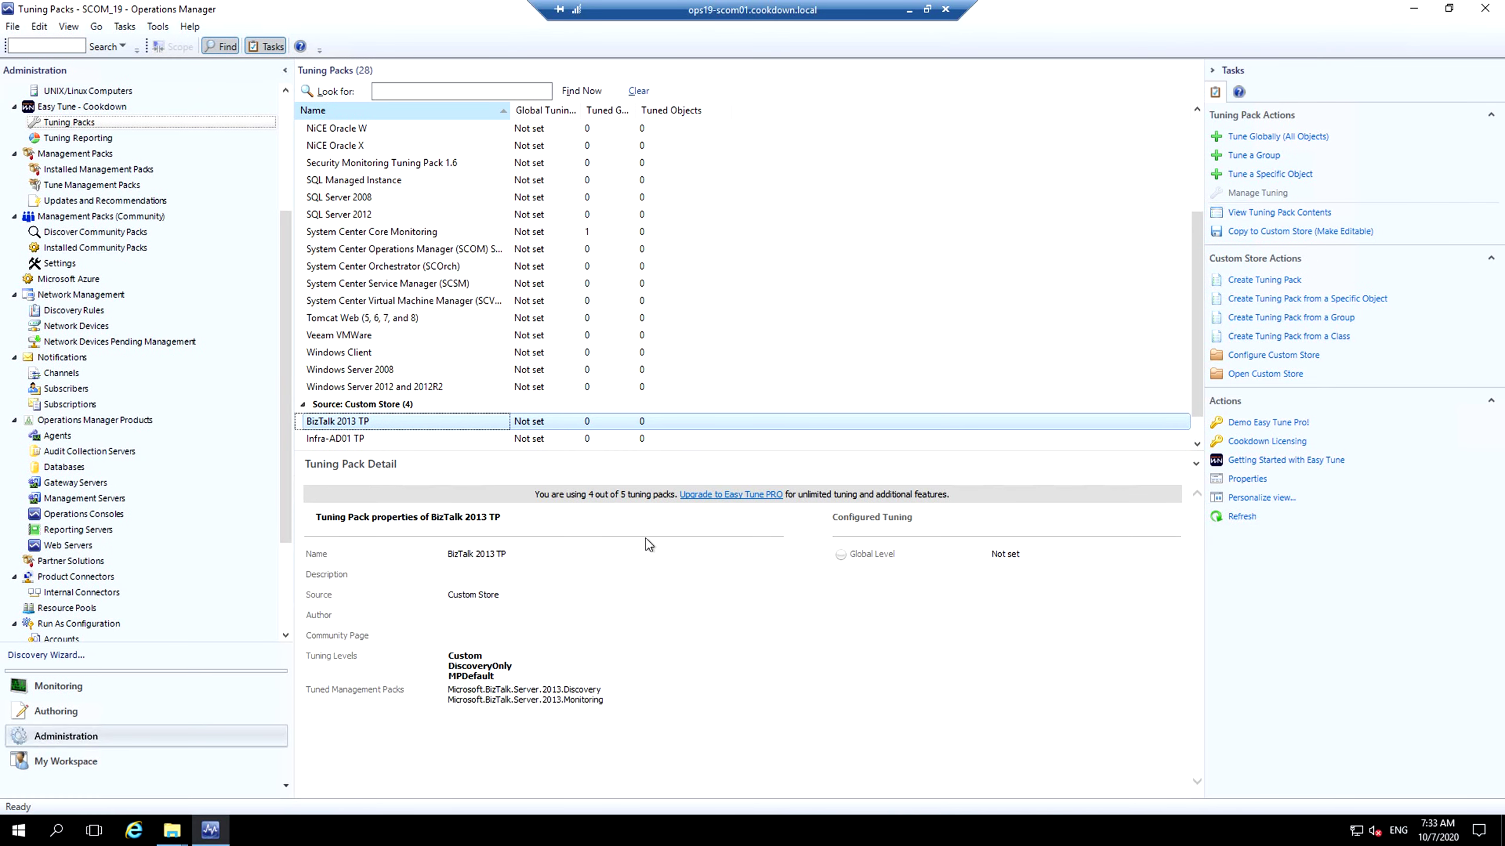
click(463, 449)
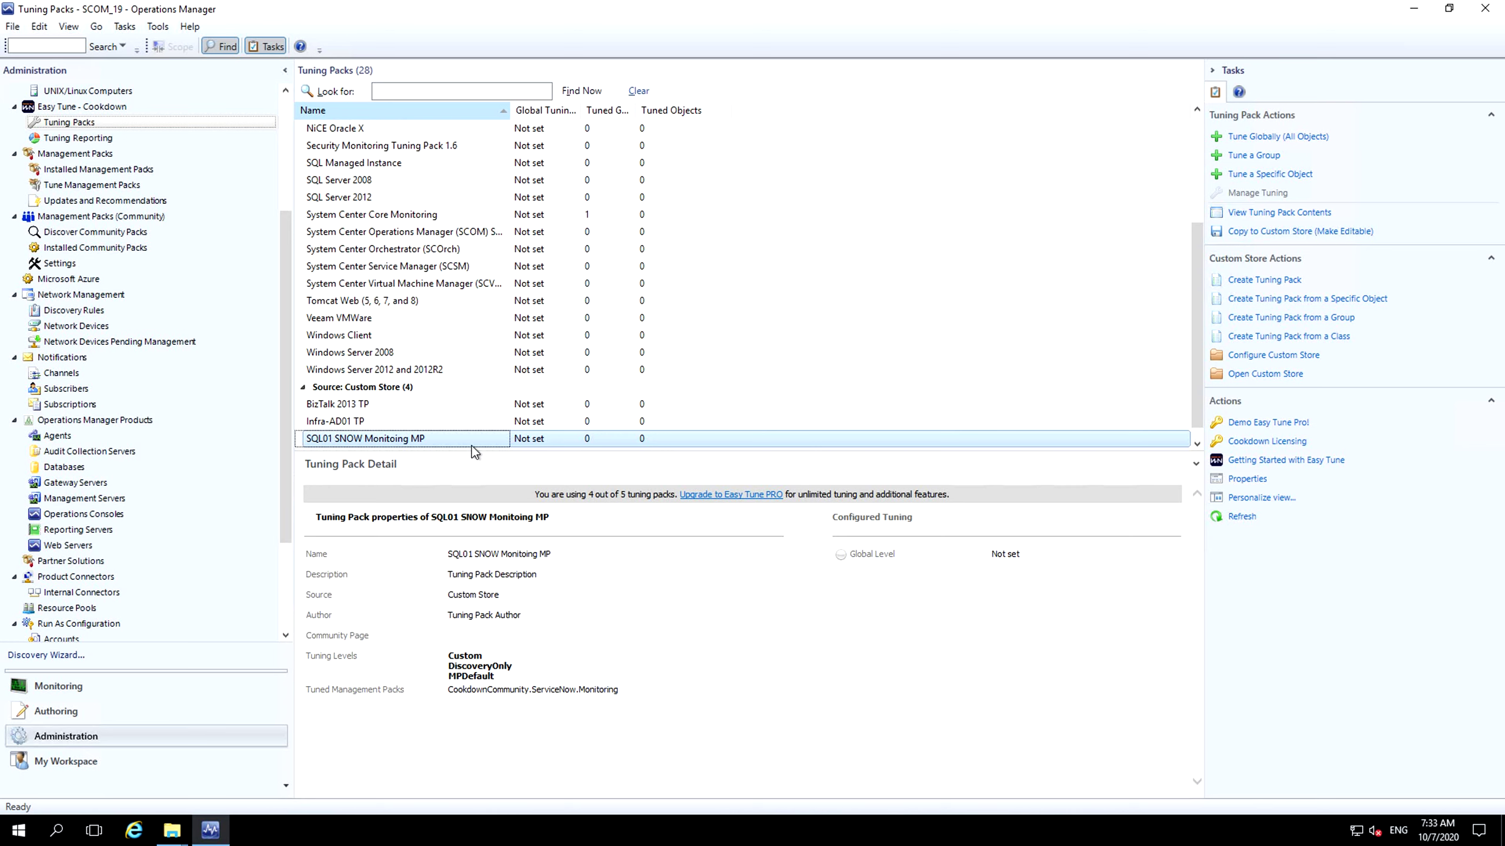
- Start a group-based tuning pack, searching for and choosing Group Two as the source group
click(1338, 319)
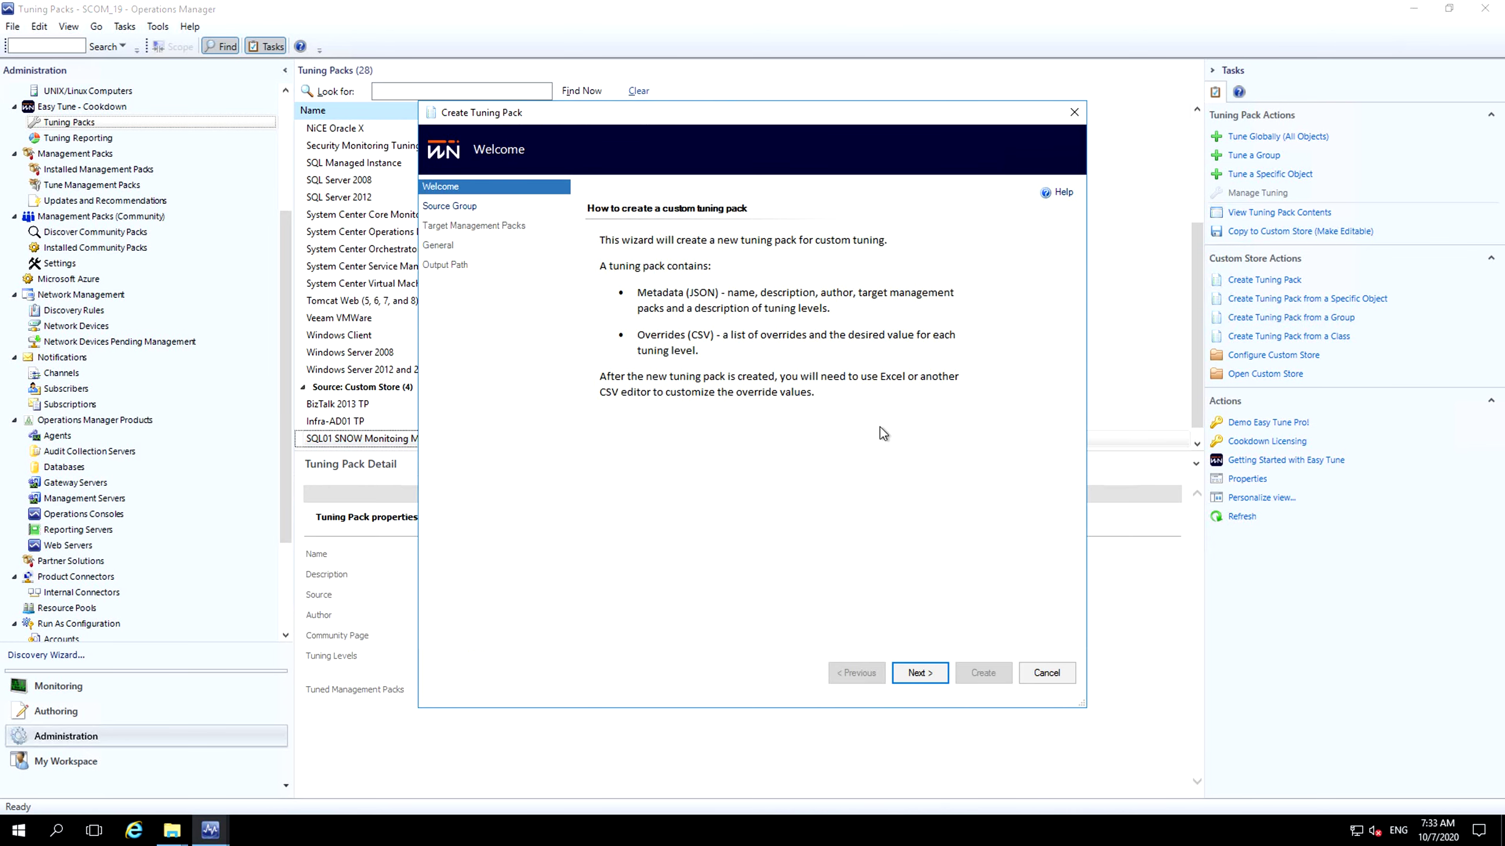
click(928, 674)
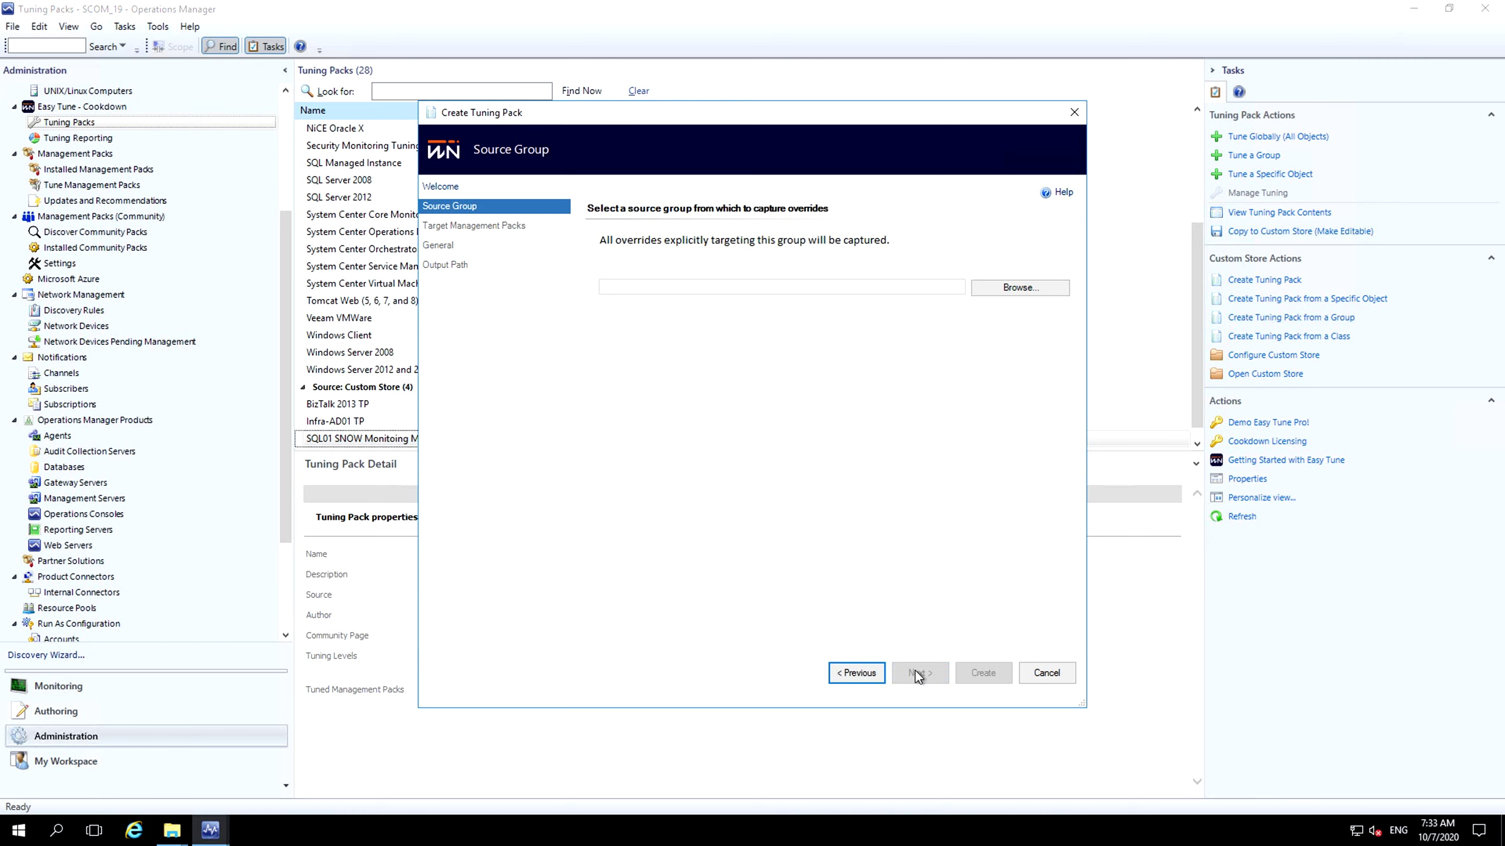
click(1020, 287)
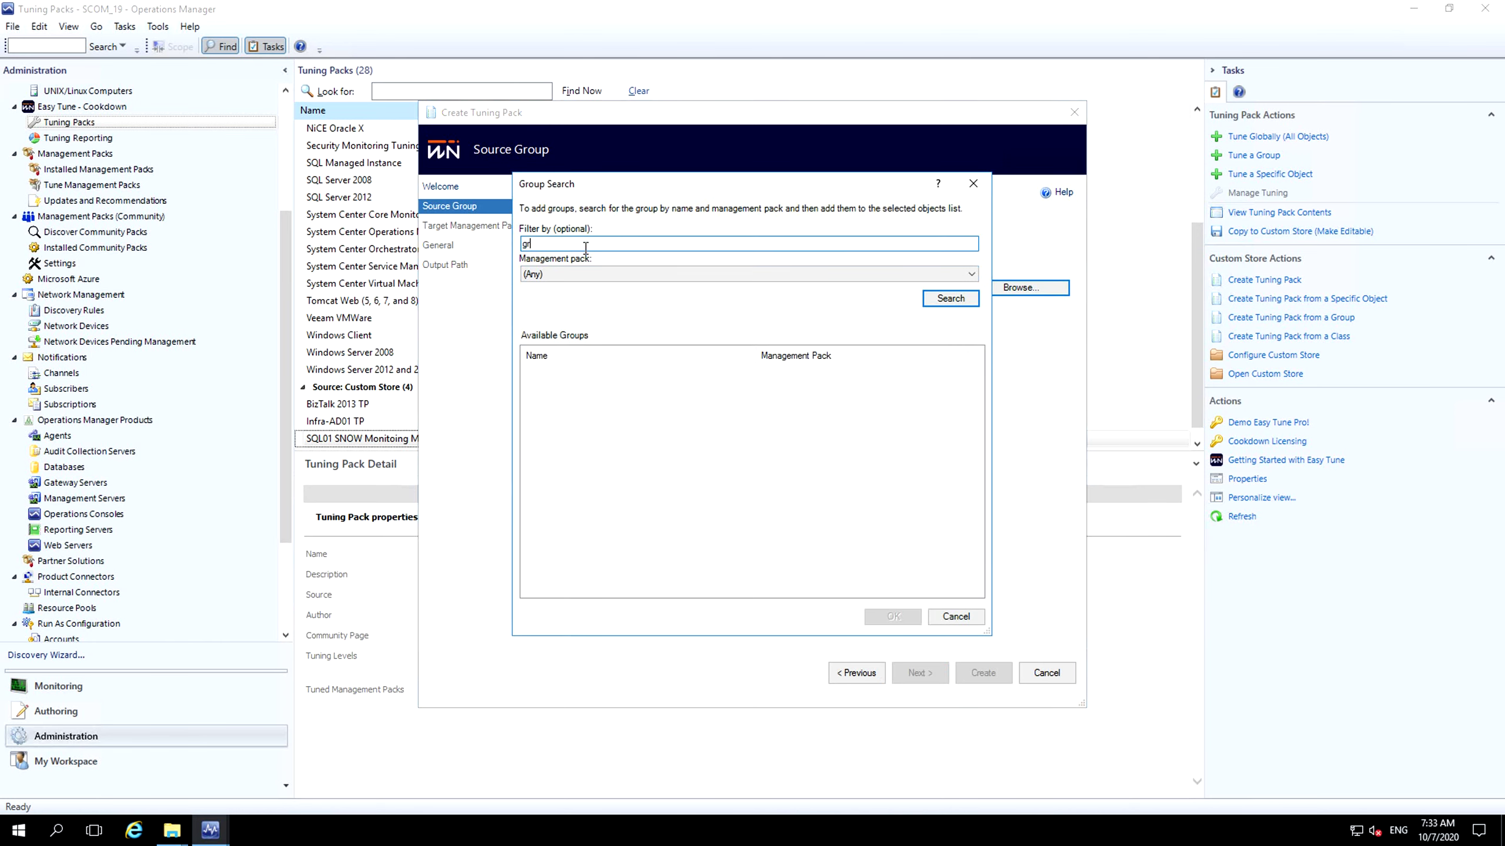
text(group two)
key(Return)
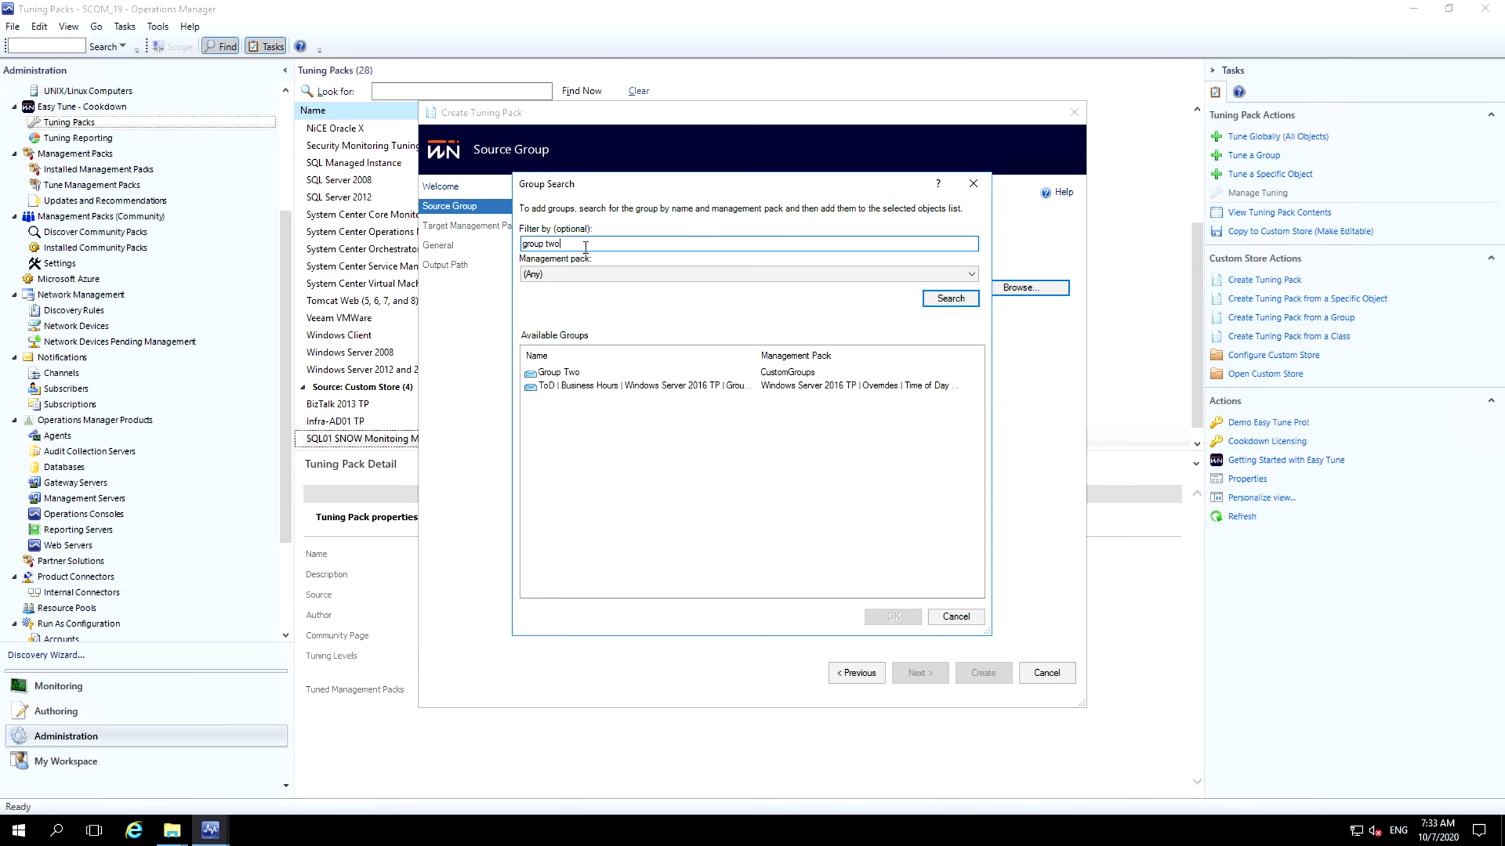
double_click(608, 372)
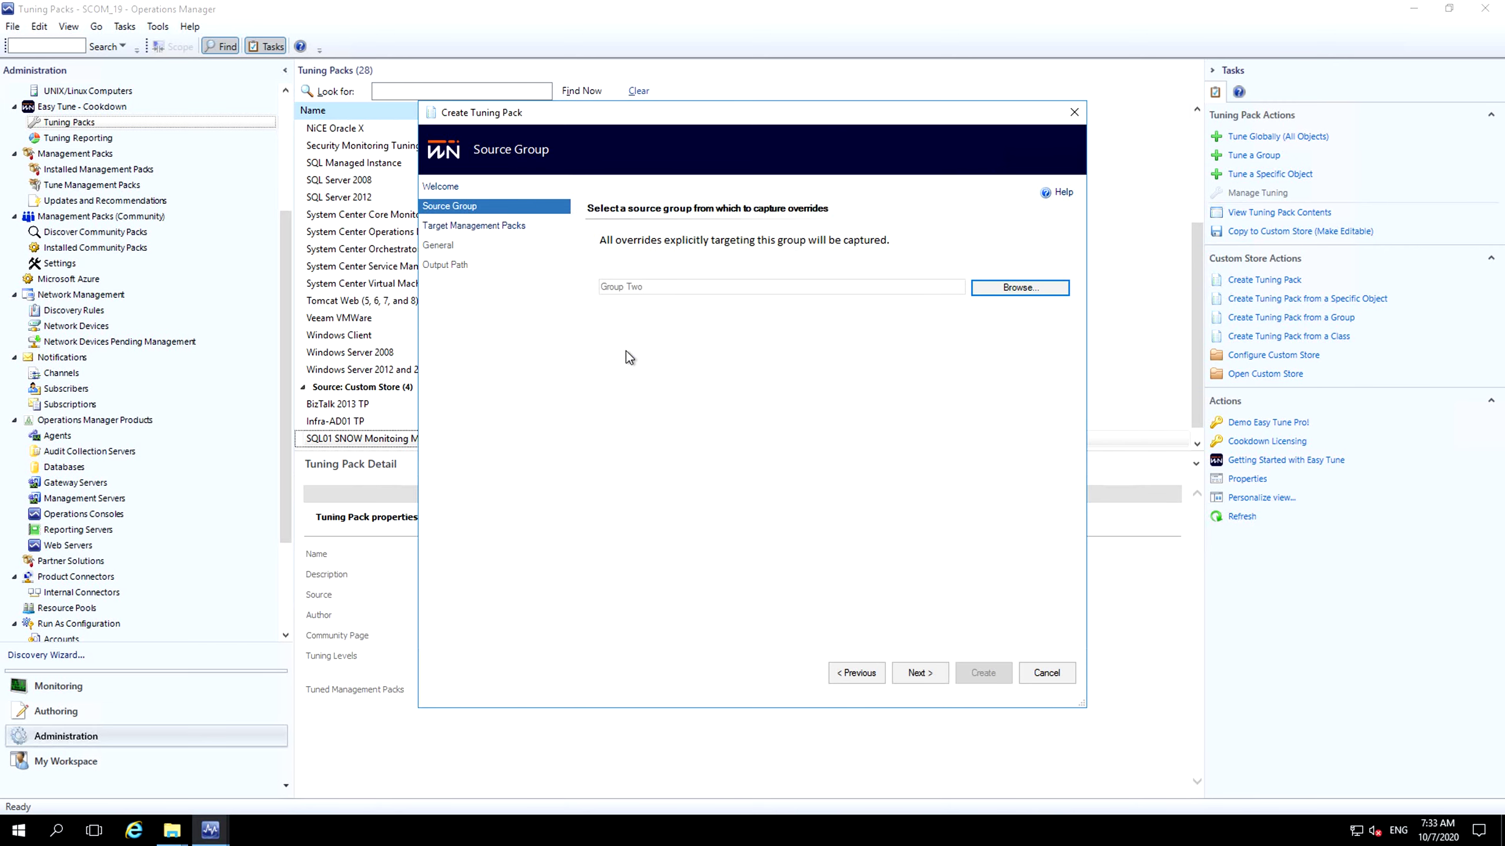
click(931, 674)
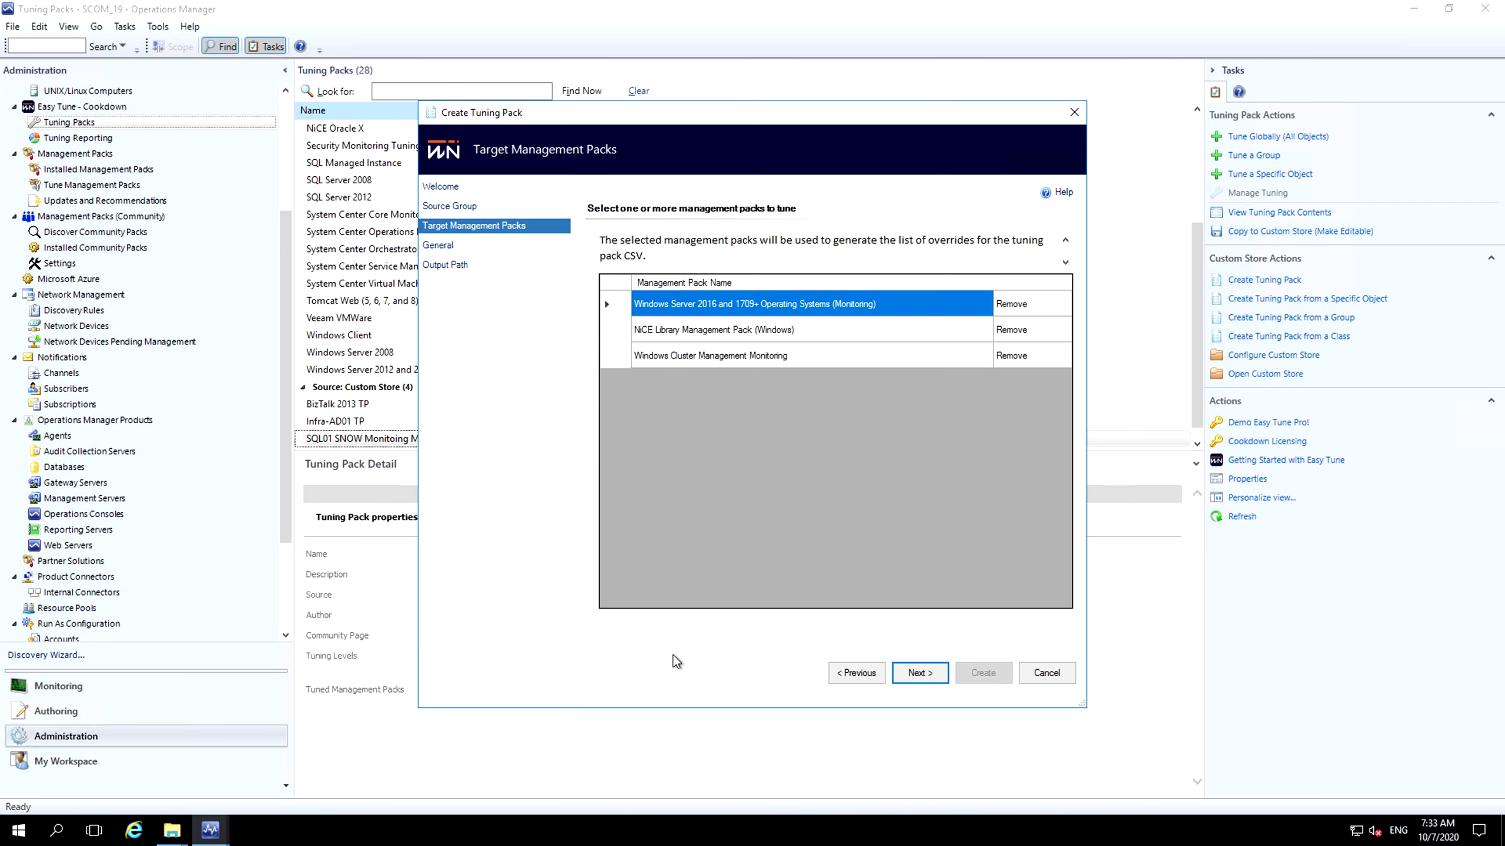
- Keep the suggested target packs, name the pack Group Two TP, and generate it
click(906, 680)
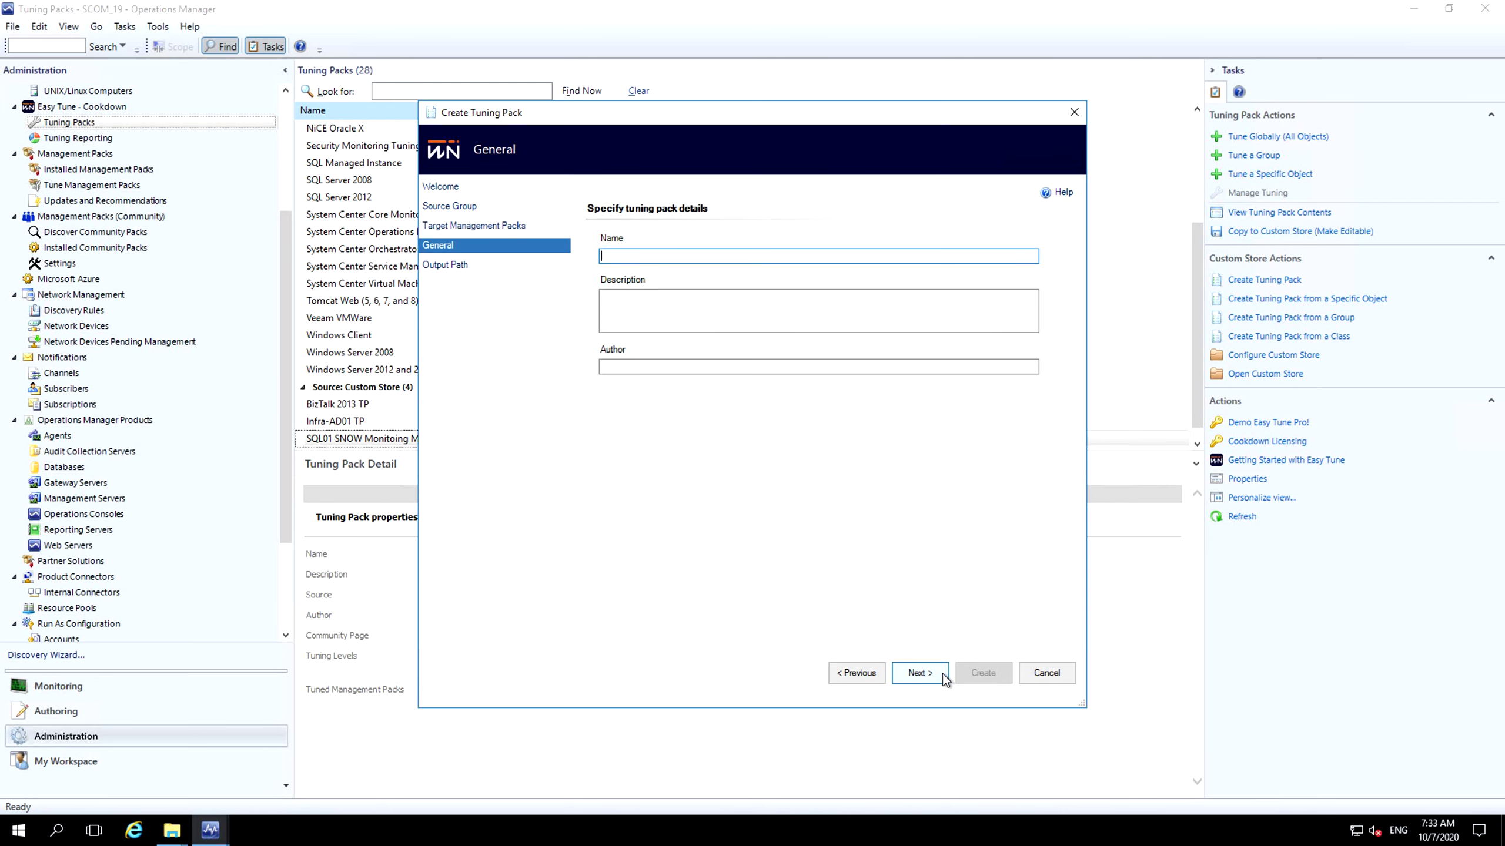
text(Group To)
click(939, 674)
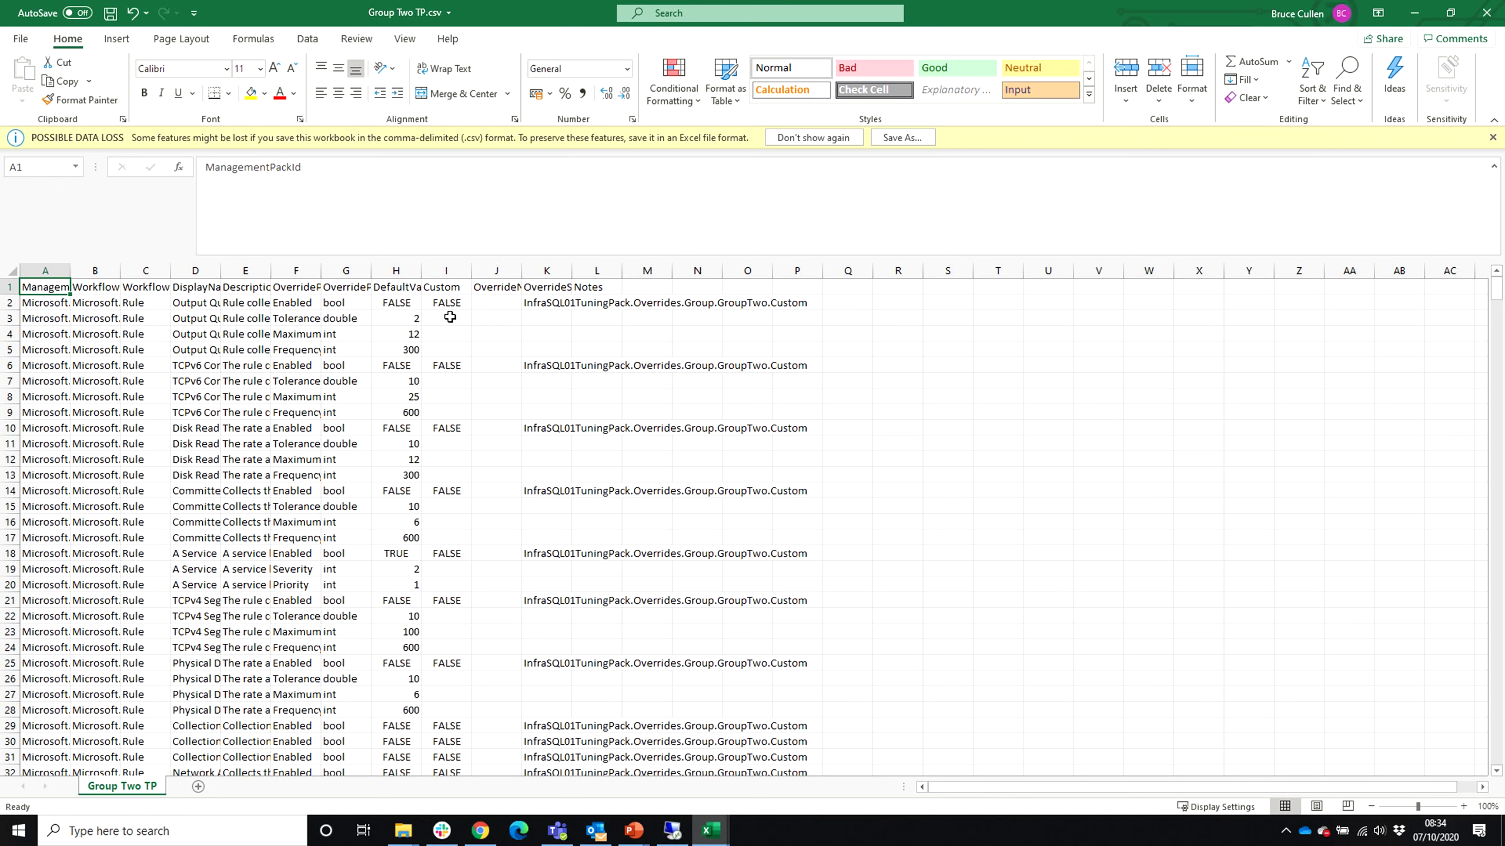
- Select cell I2 in the Custom column of Group Two TP.csv
click(446, 301)
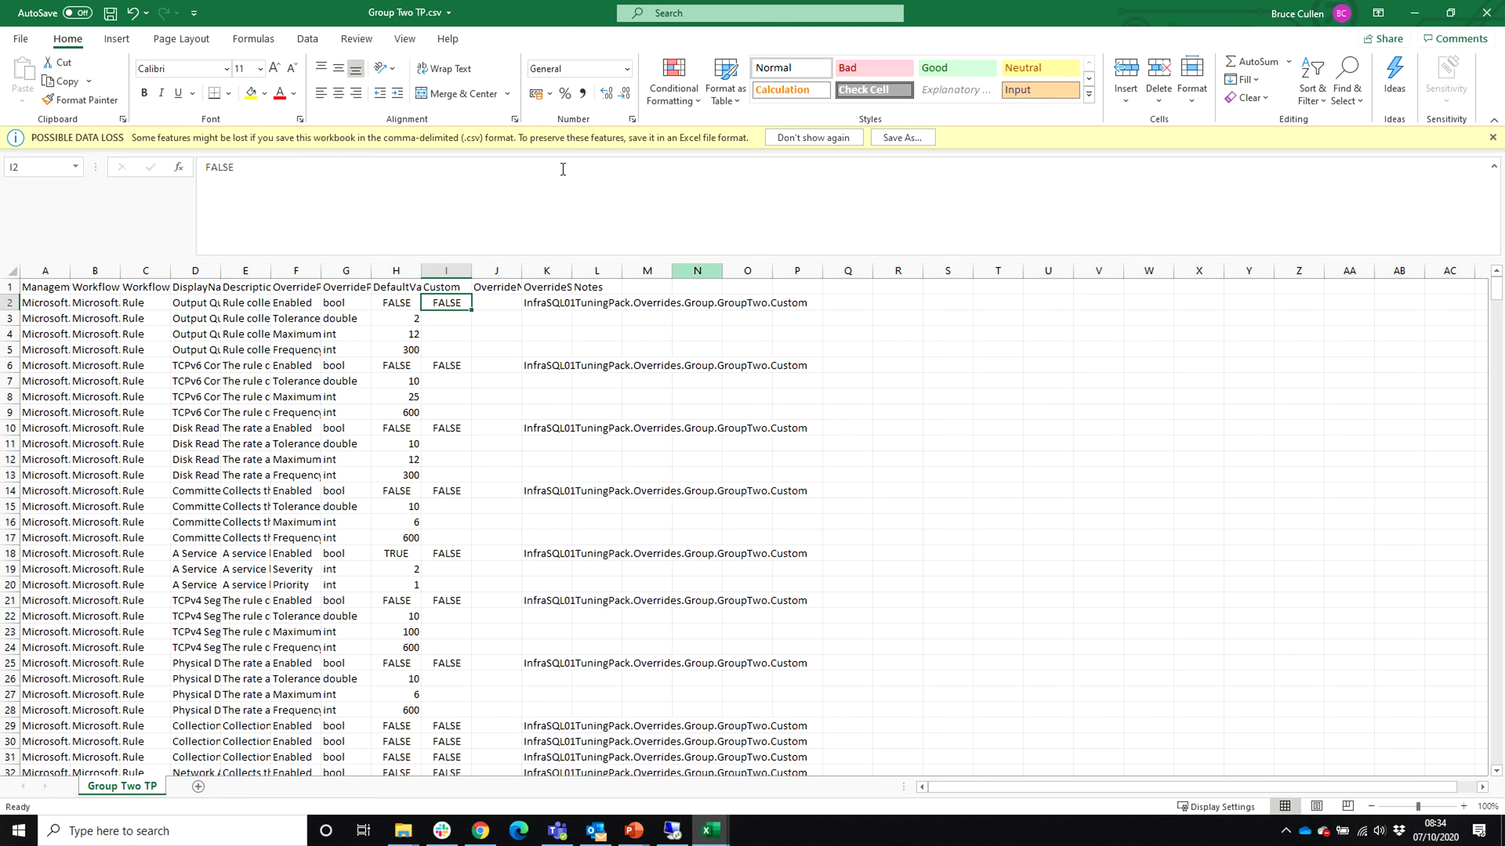
- Filter the Custom column to exclude blanks so only overridden rows show
click(307, 39)
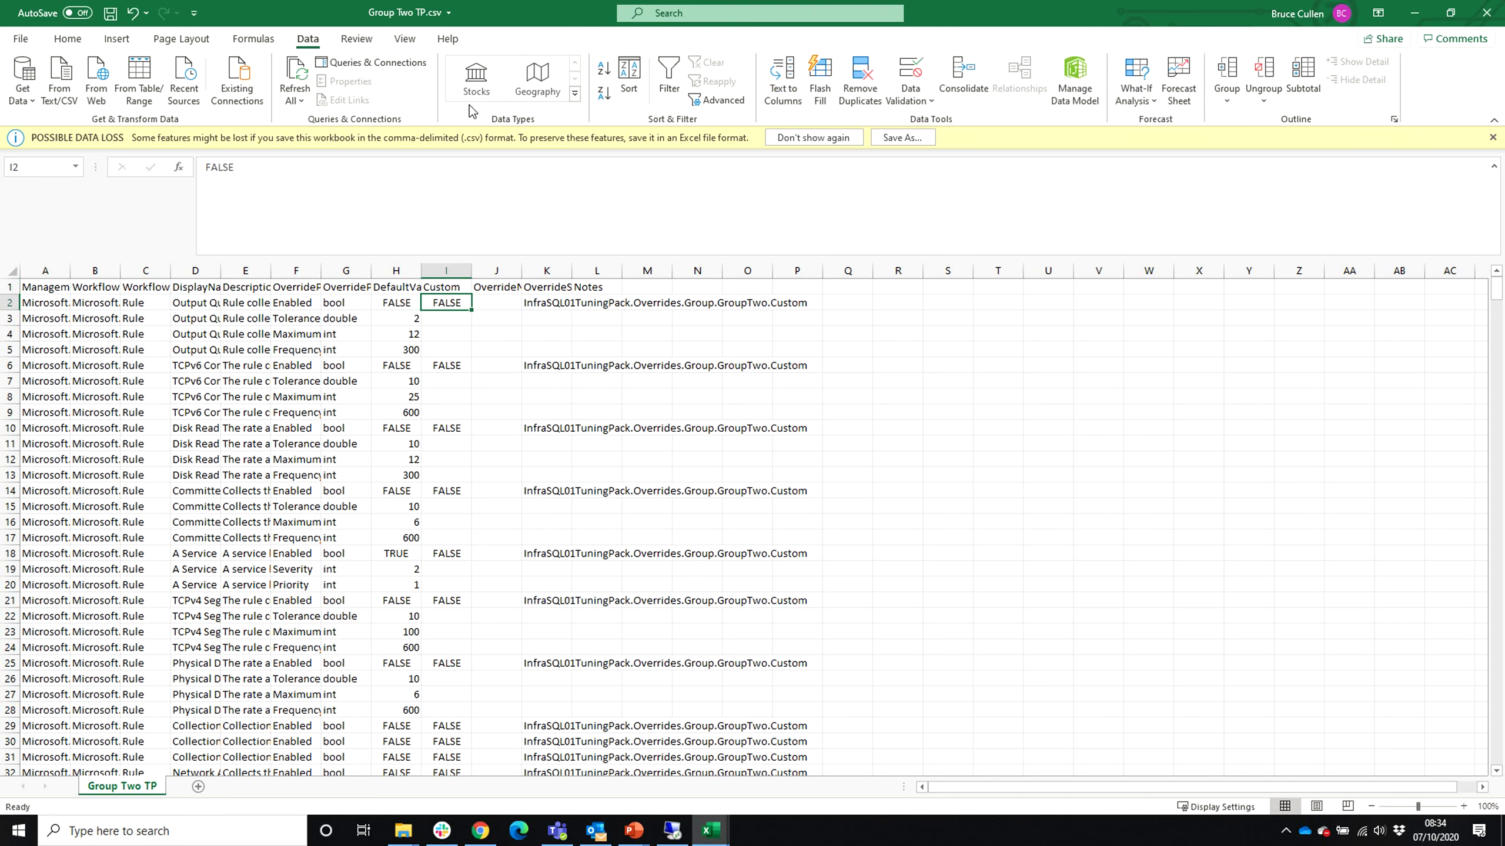
click(669, 59)
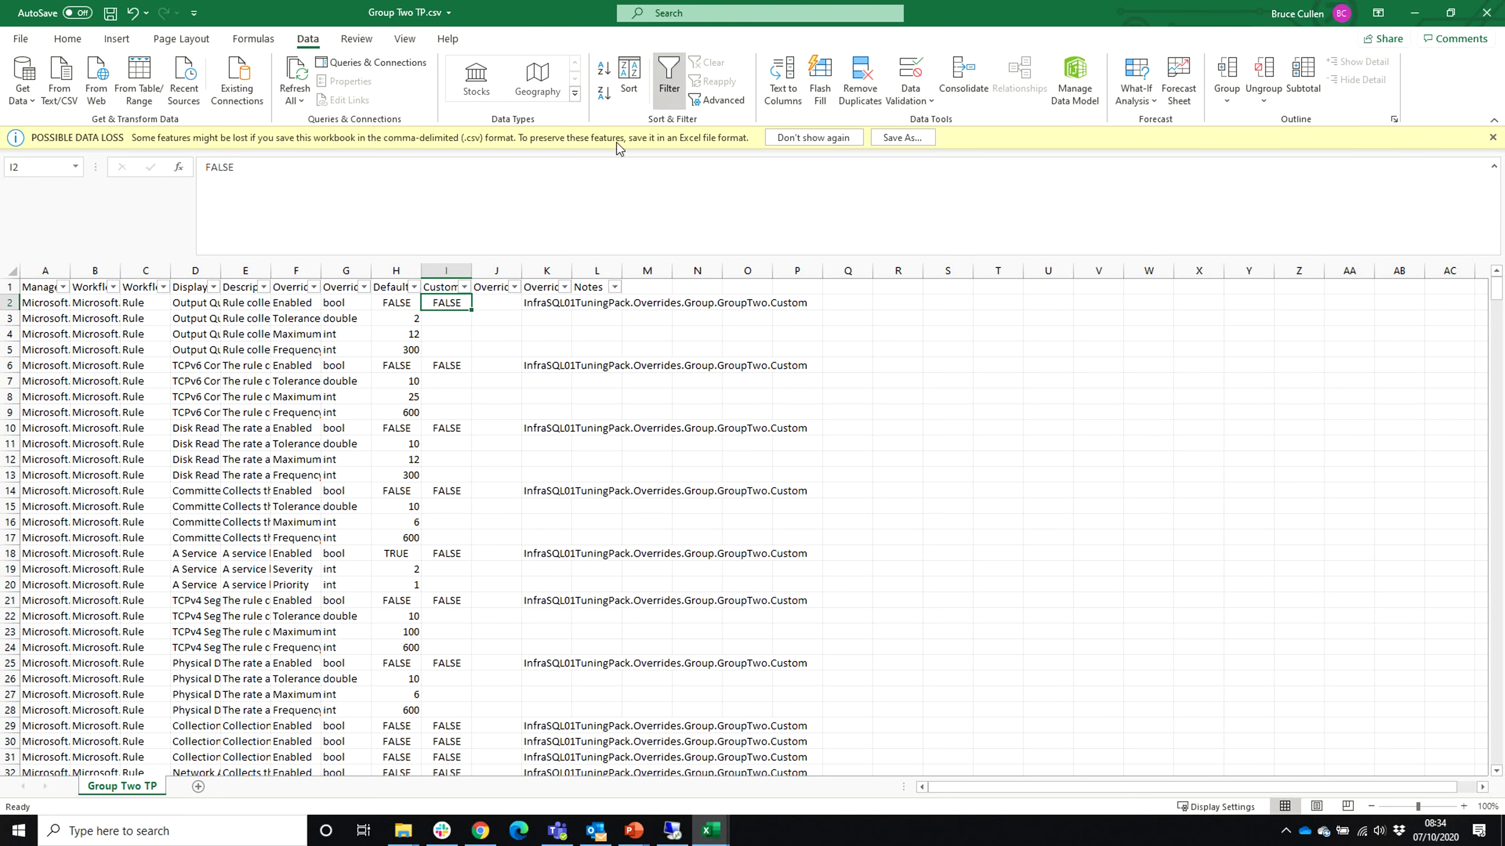
click(465, 287)
click(308, 513)
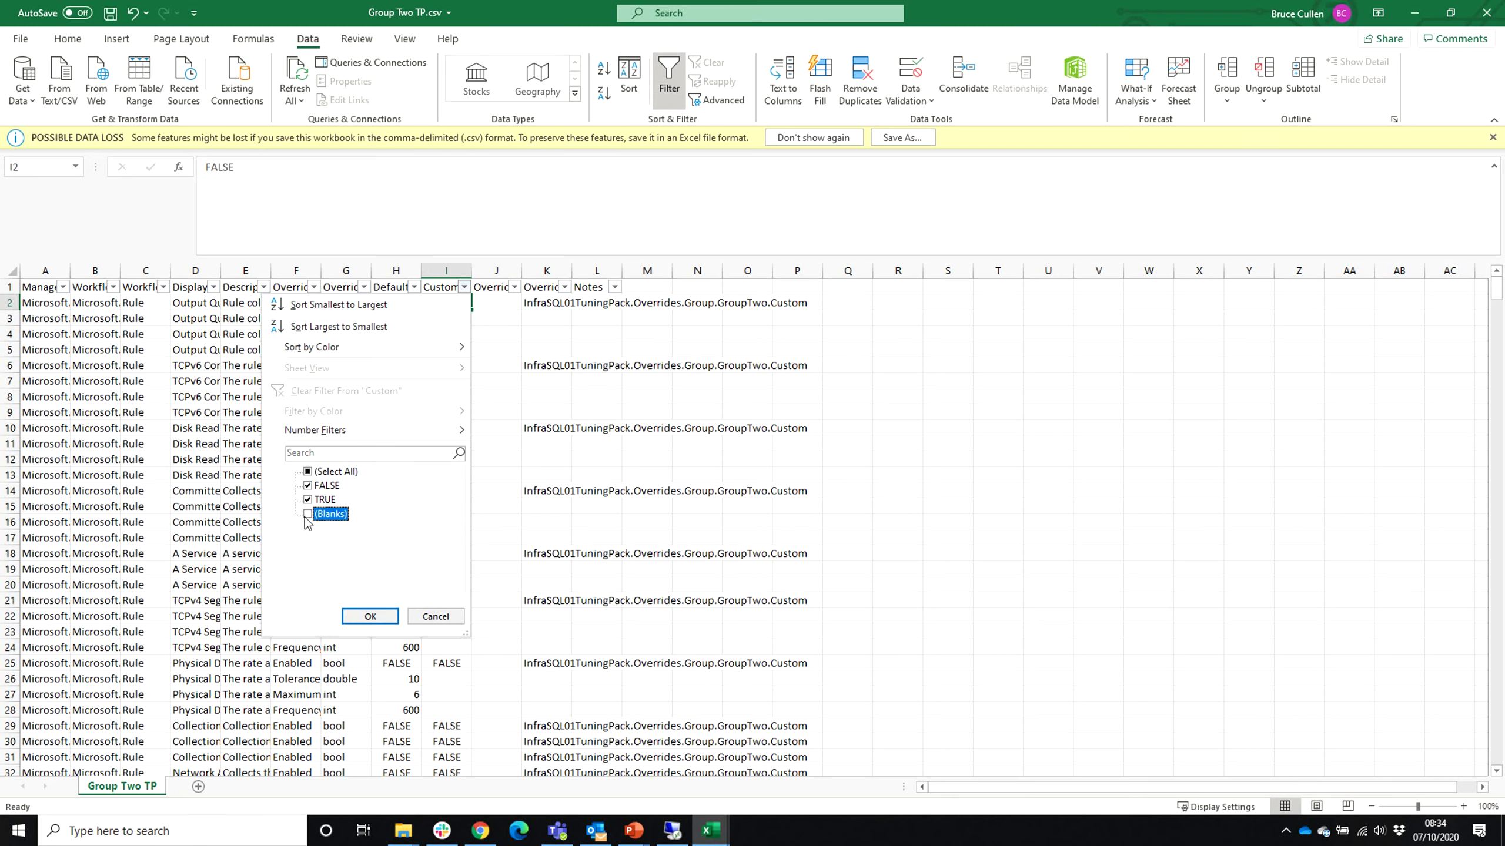
click(370, 616)
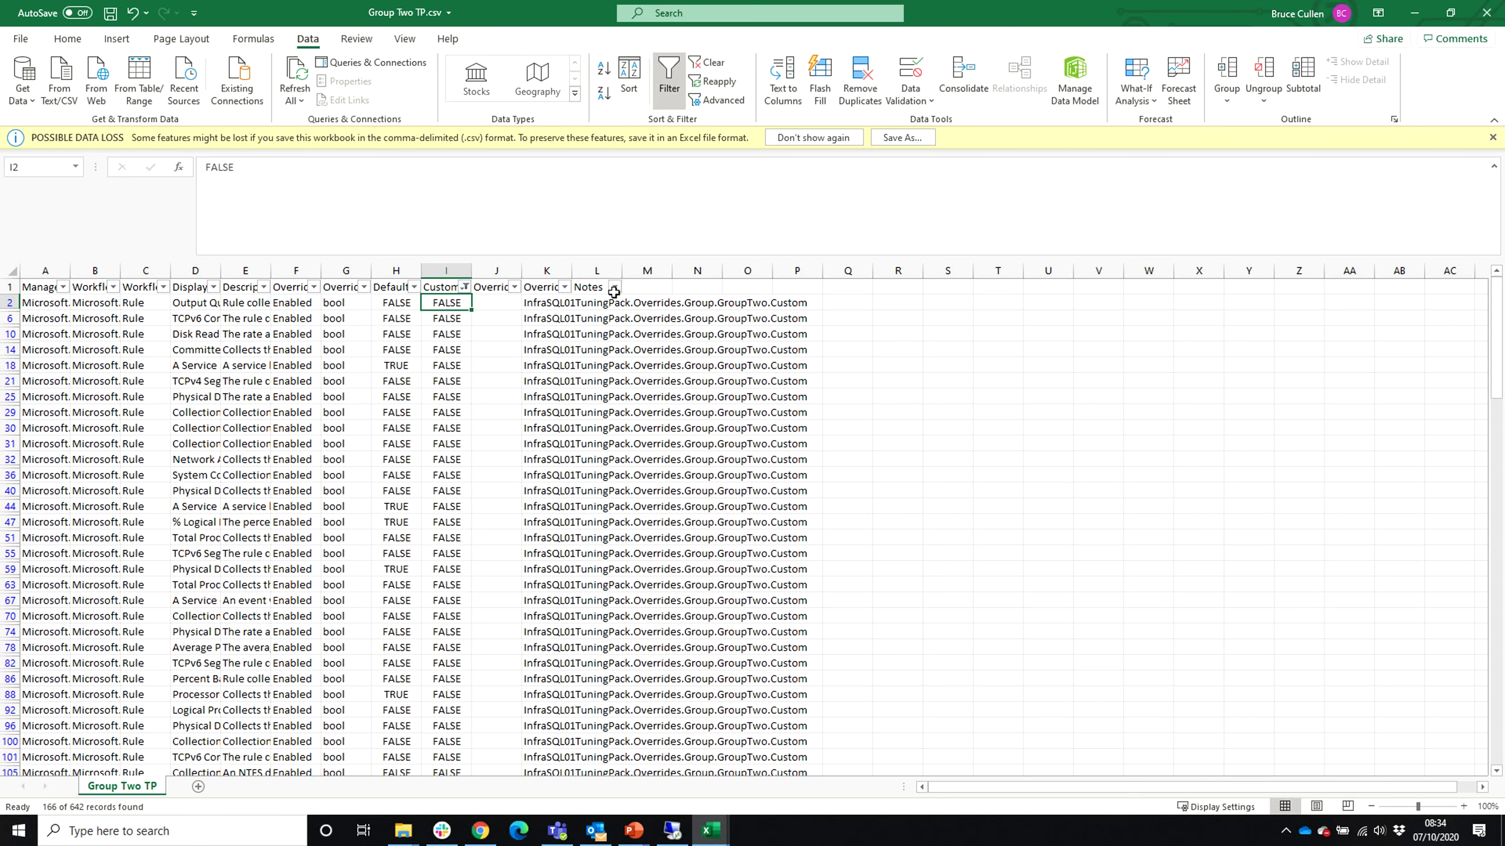
- Autofit the OverrideSource and OverrideNotes columns and scroll through the filtered rows
double_click(572, 262)
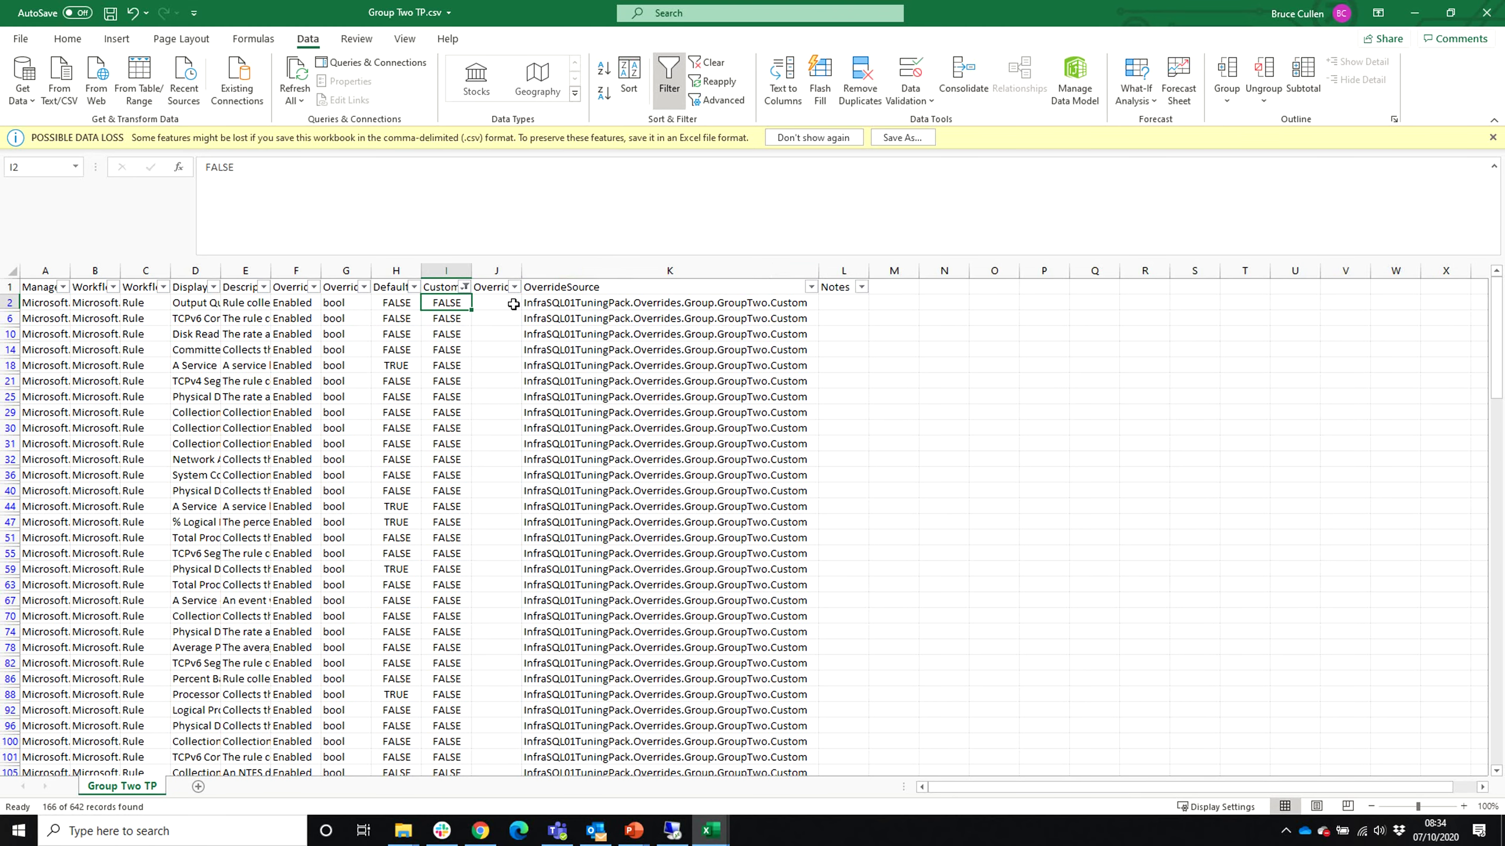
click(503, 265)
double_click(521, 265)
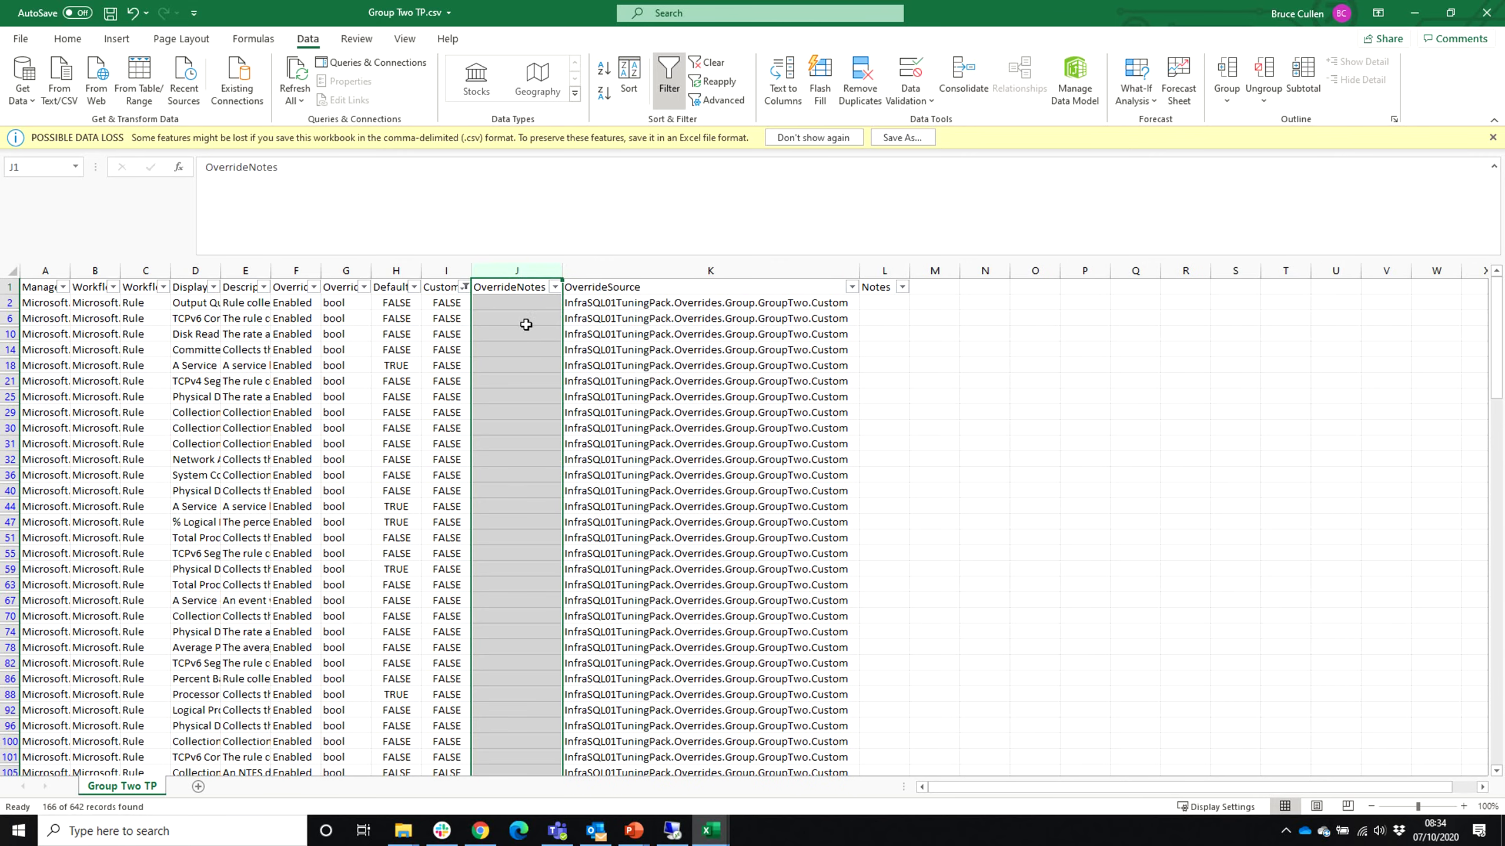
click(515, 362)
scroll(576, 338, down, 7)
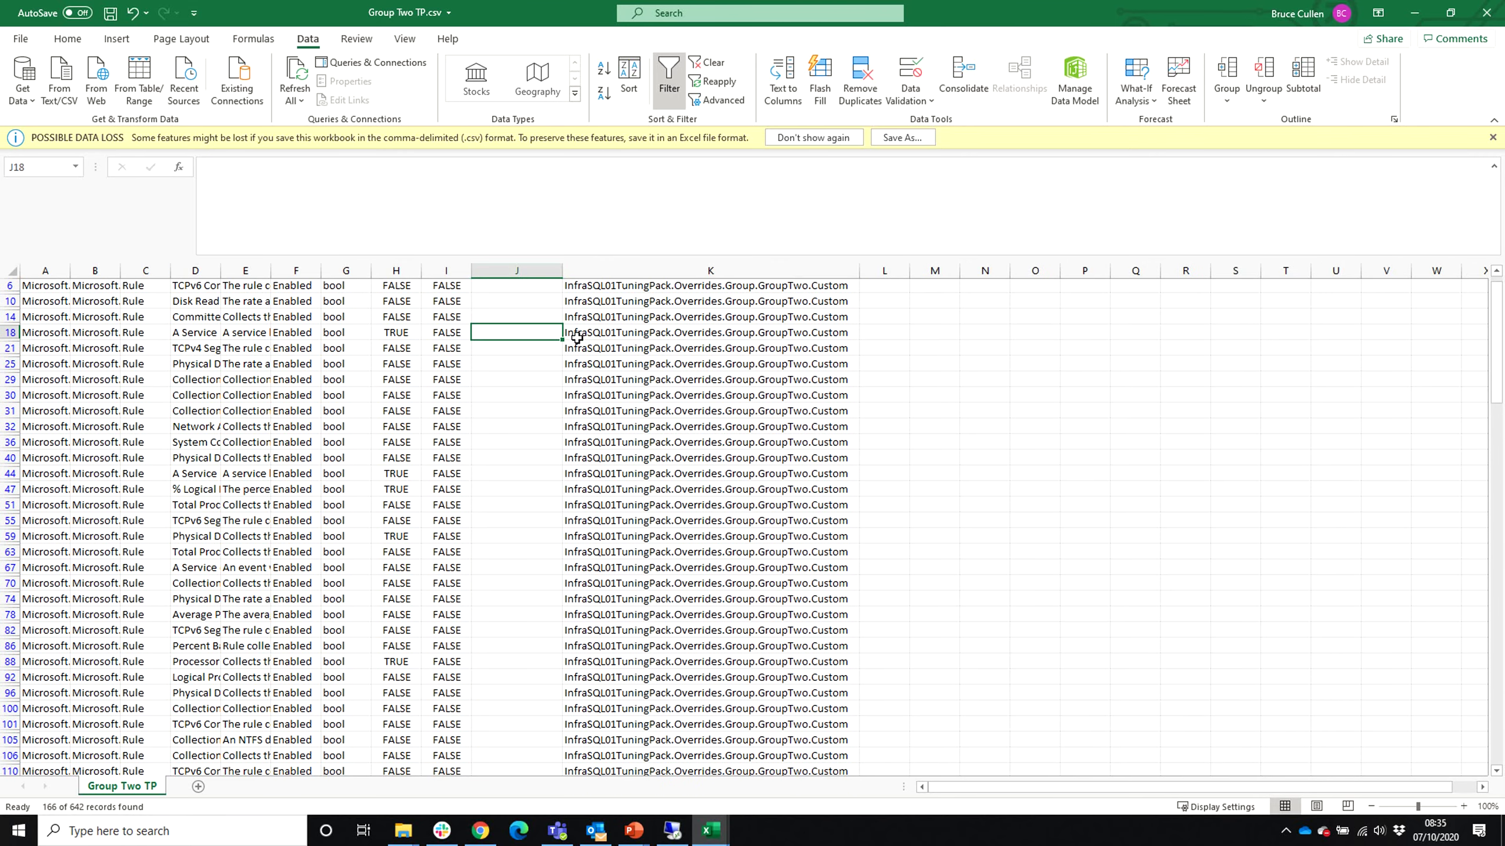
scroll(633, 352, down, 15)
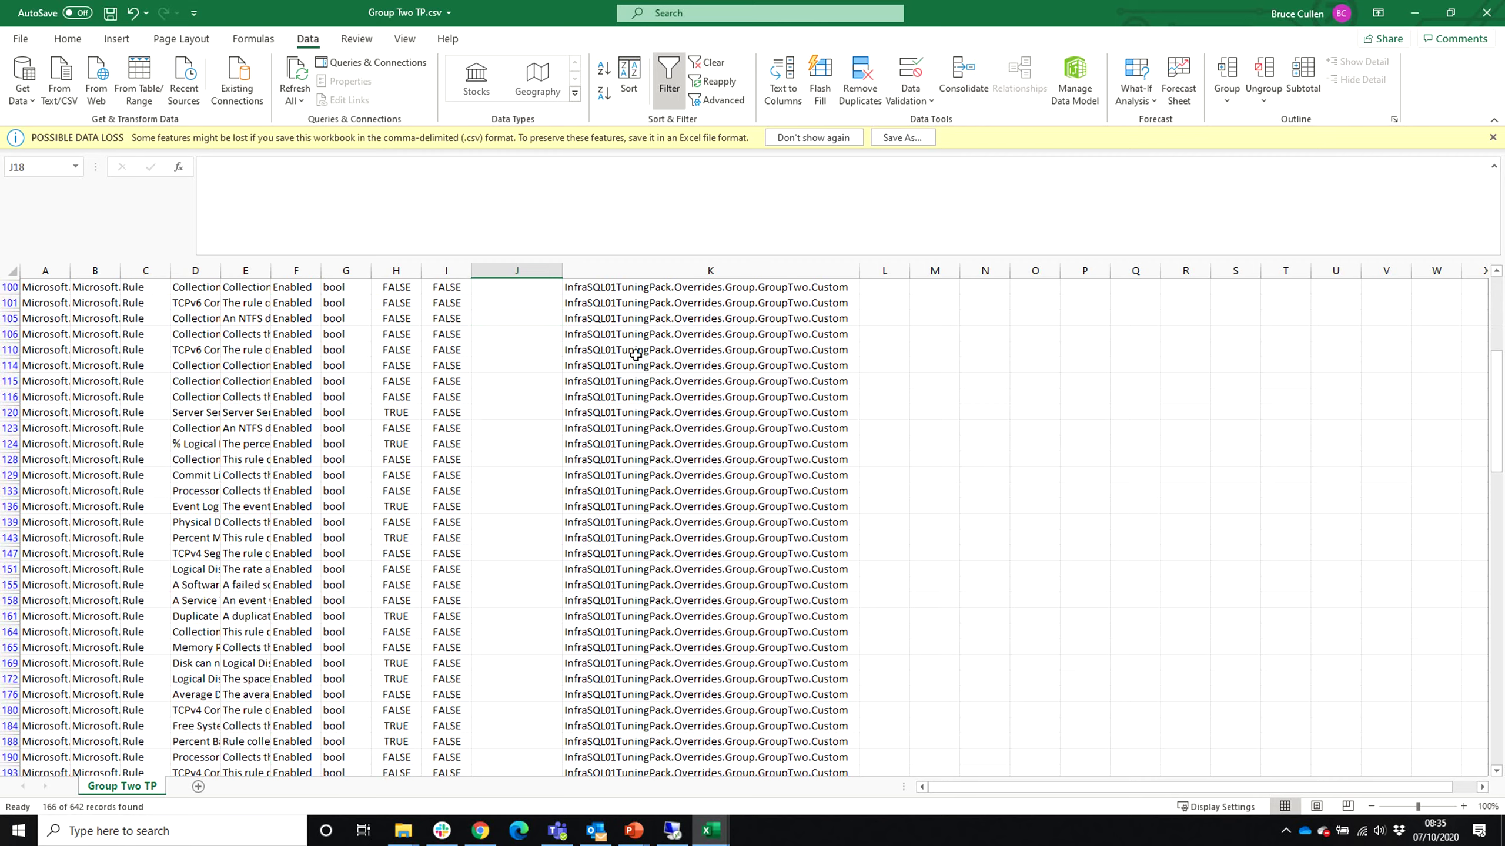
scroll(633, 355, down, 9)
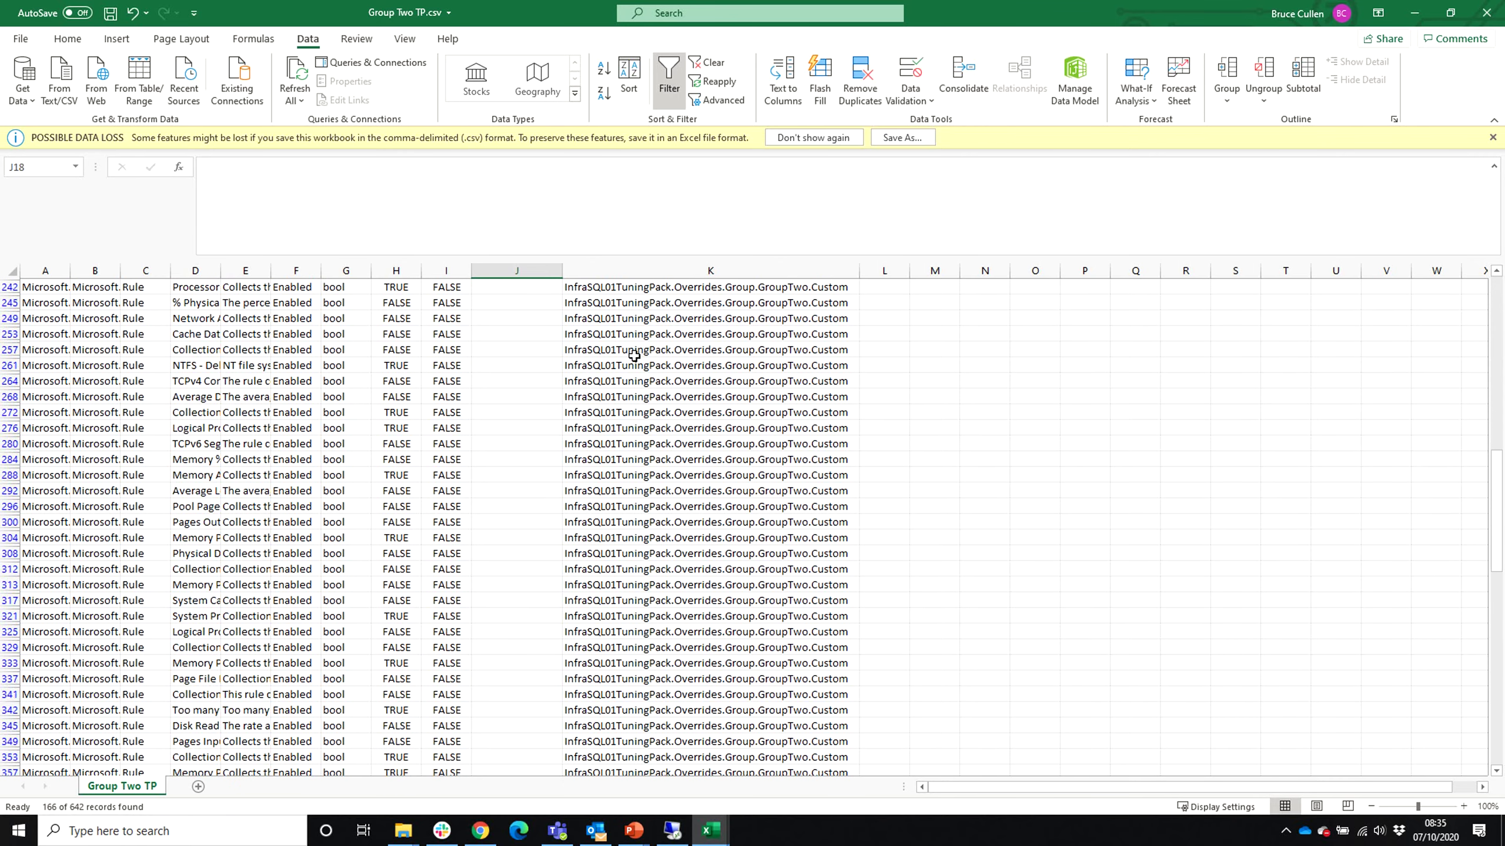
scroll(633, 360, down, 15)
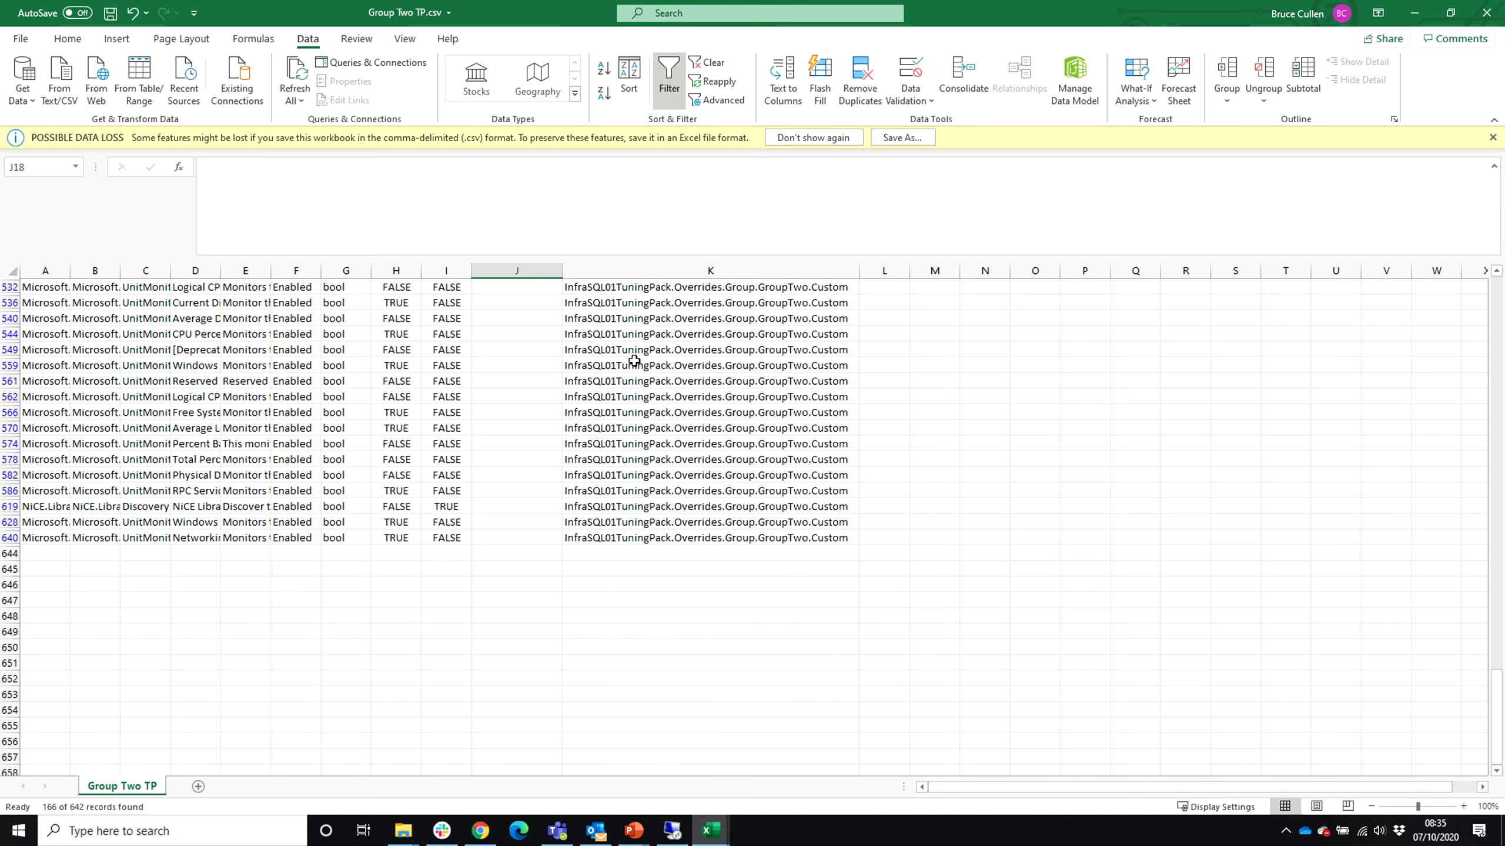
scroll(622, 368, up, 20)
scroll(619, 368, up, 20)
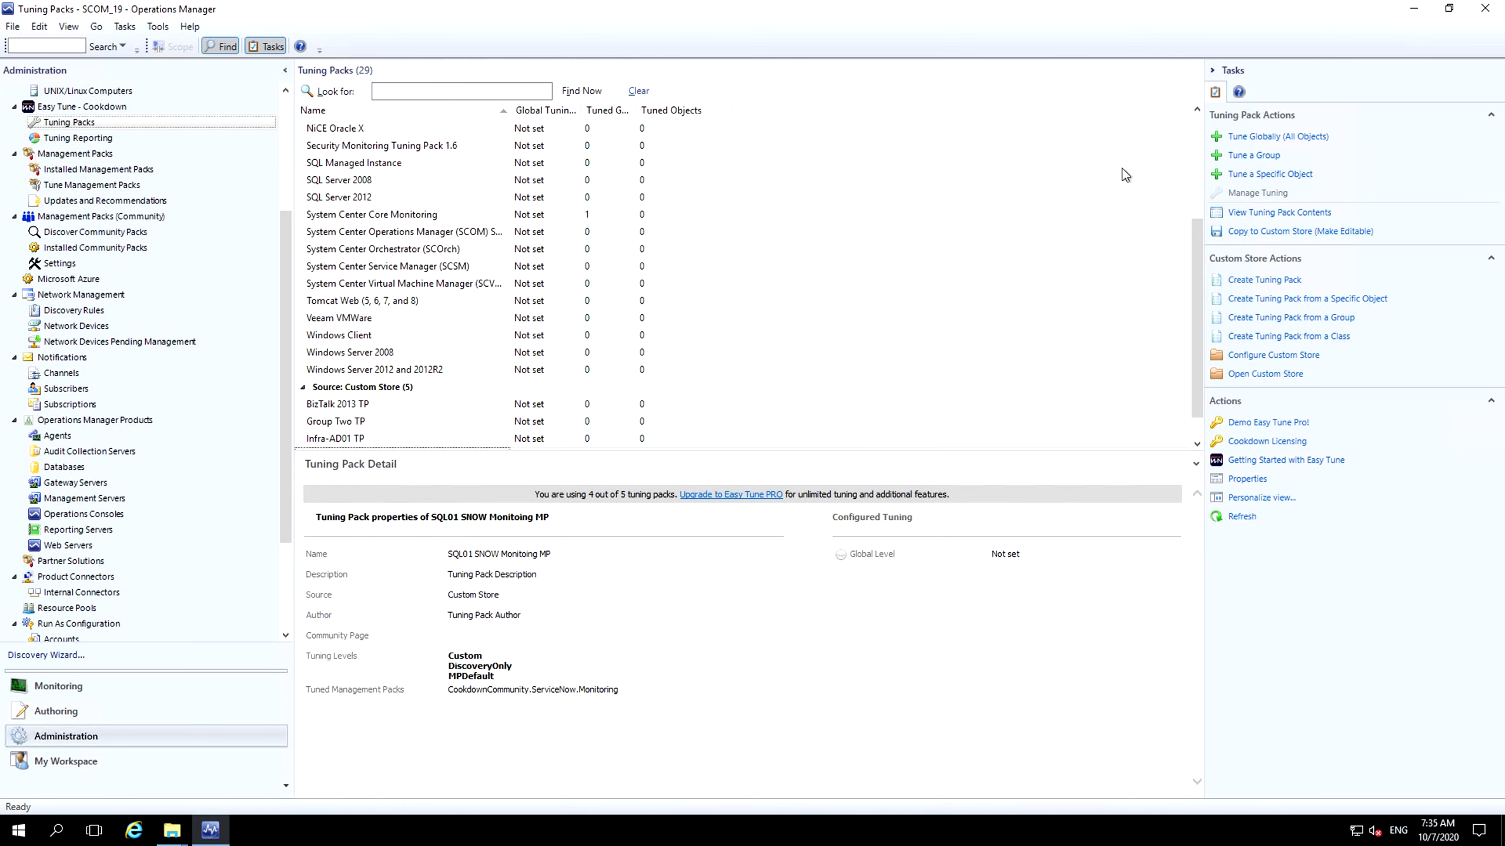
- Start a class-based tuning pack using the Microsoft.SQLServer.2016.Database class as source
click(1304, 338)
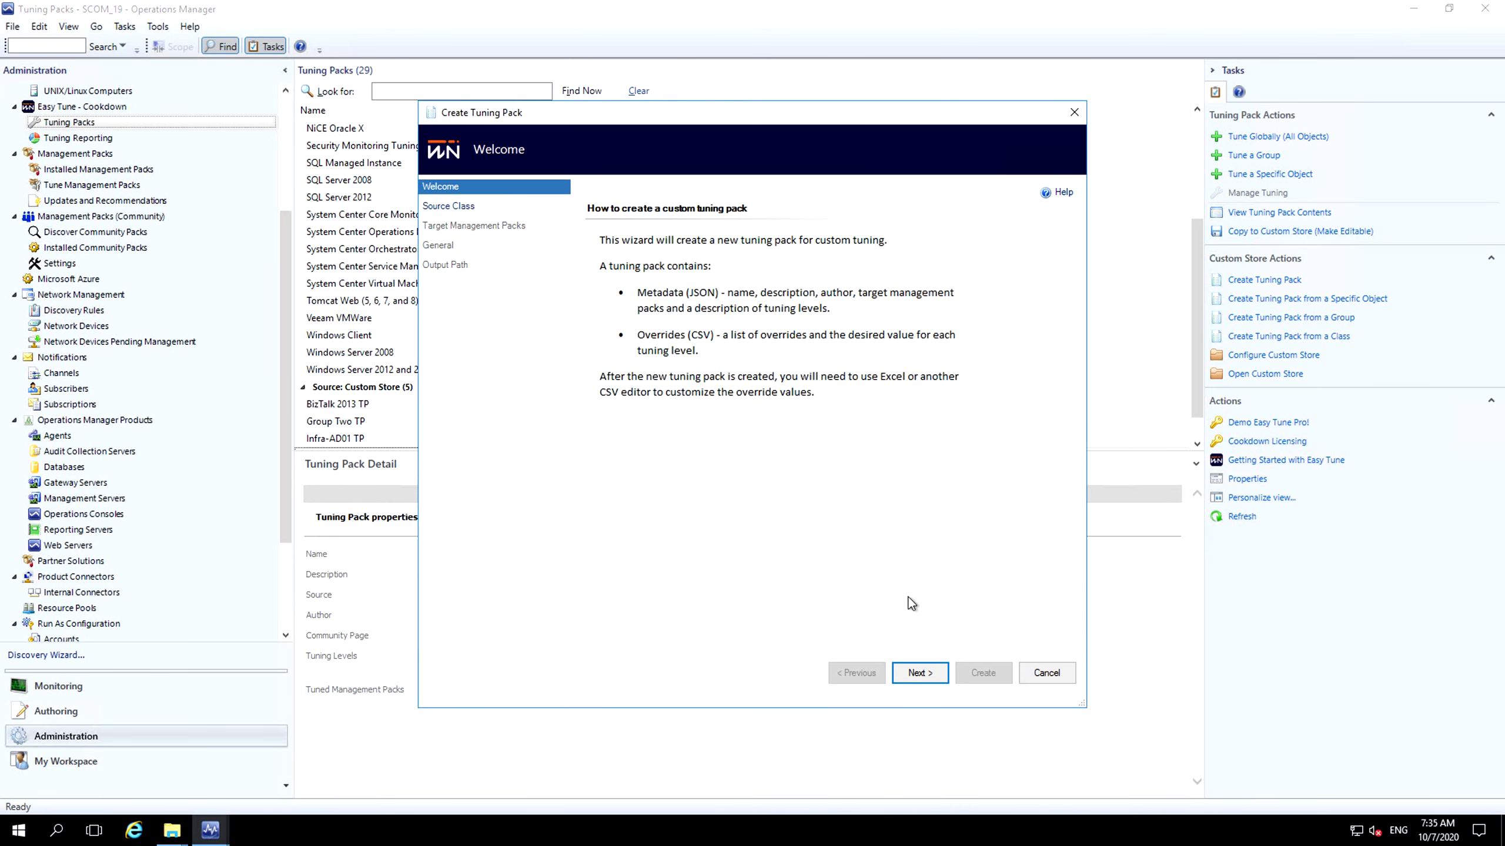
click(904, 675)
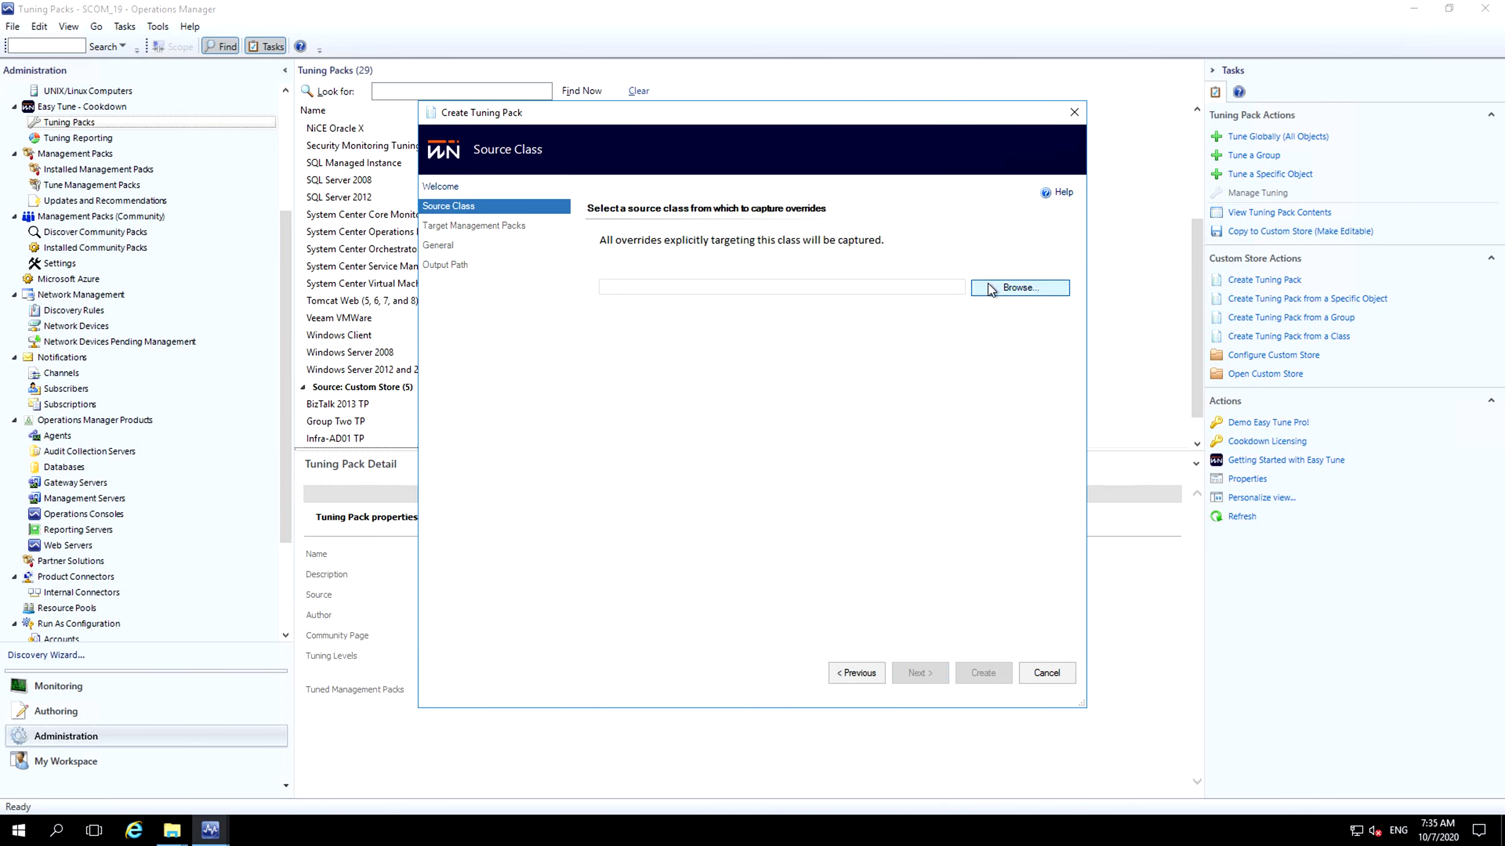
click(1007, 288)
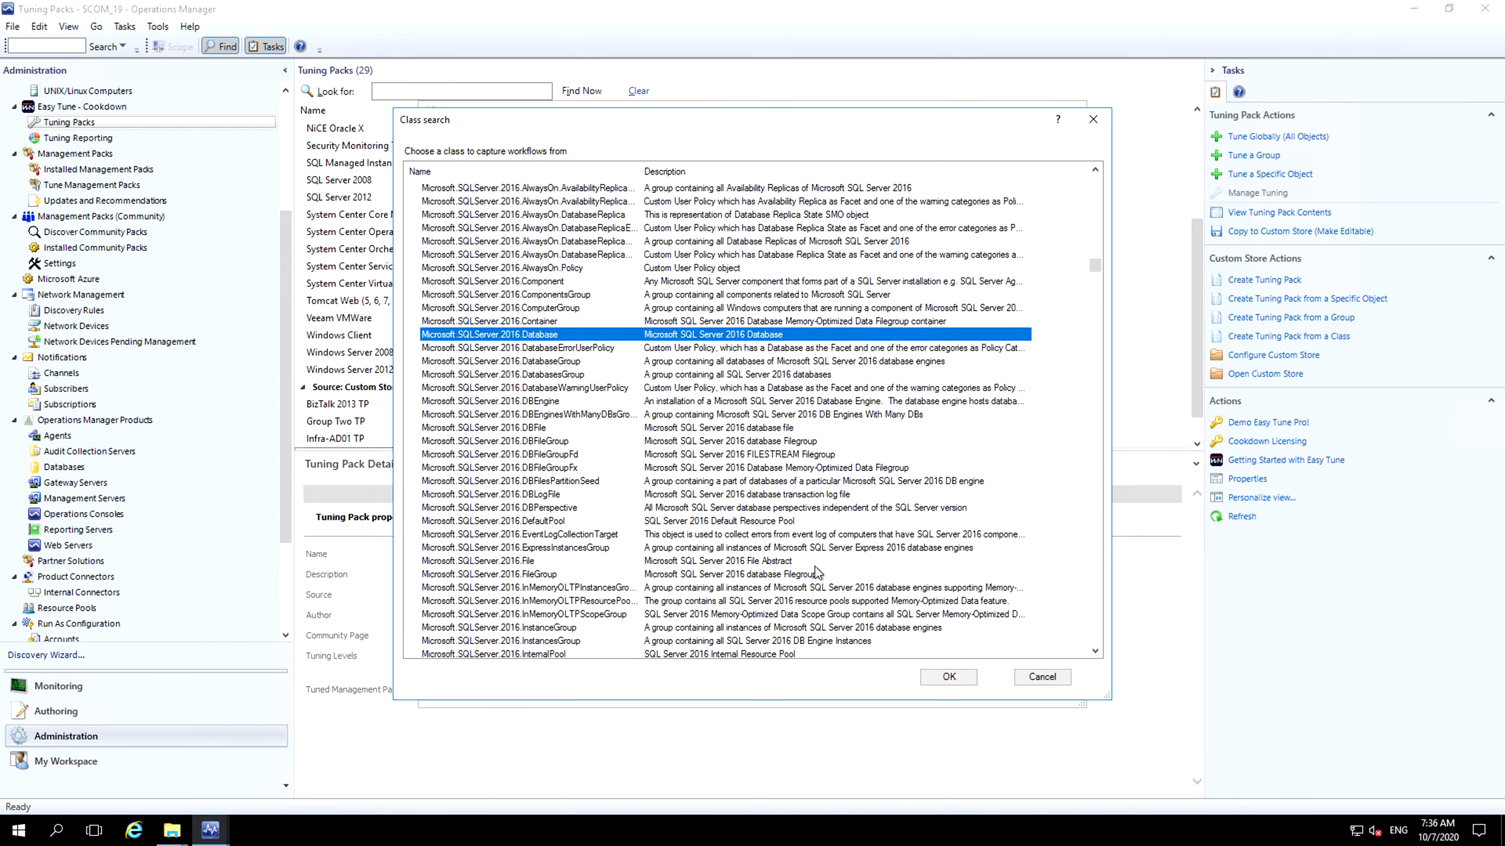
click(949, 677)
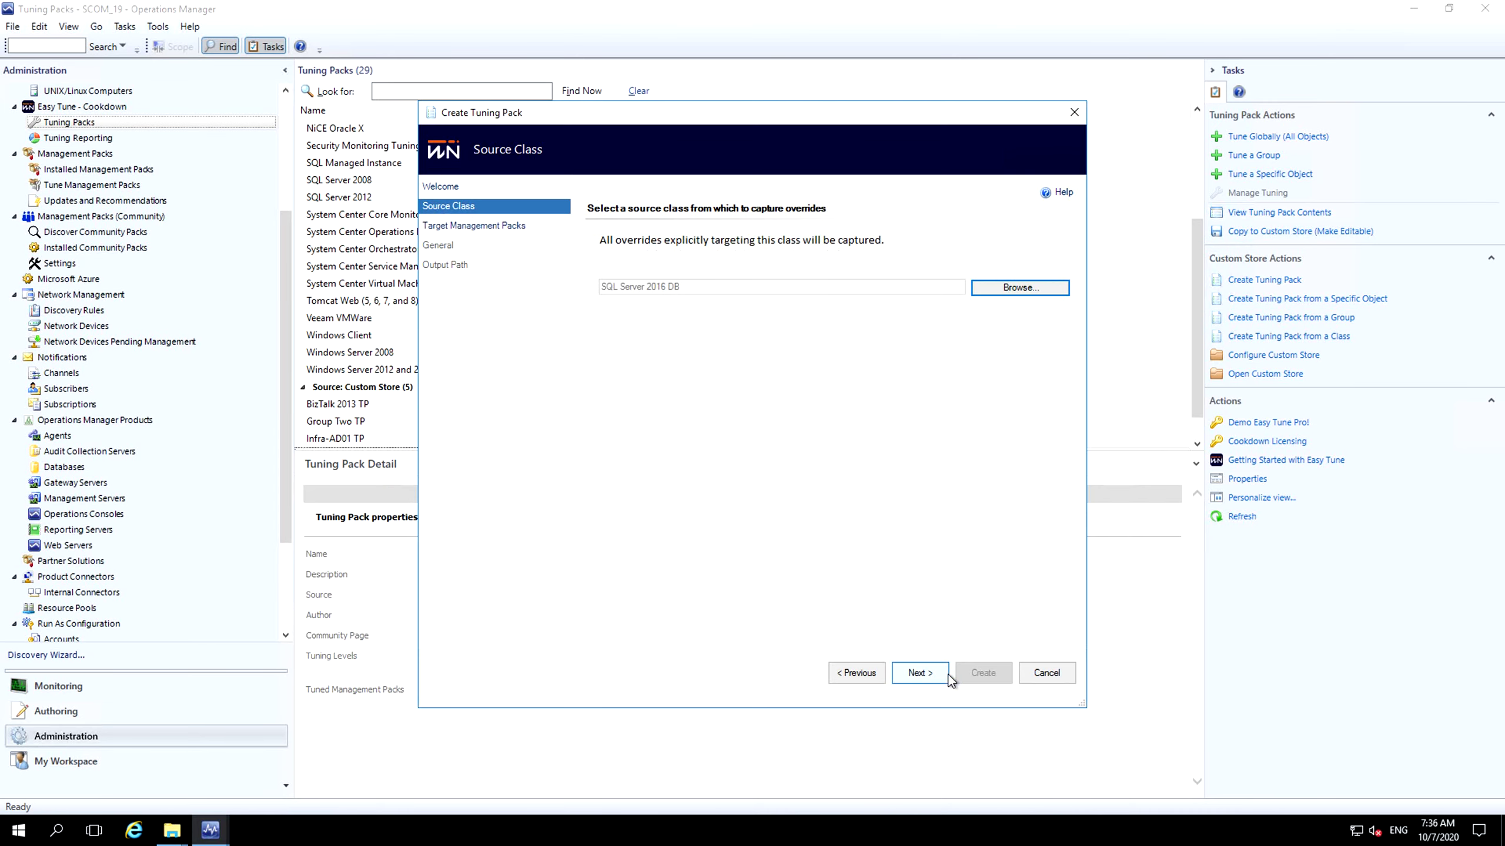
click(920, 674)
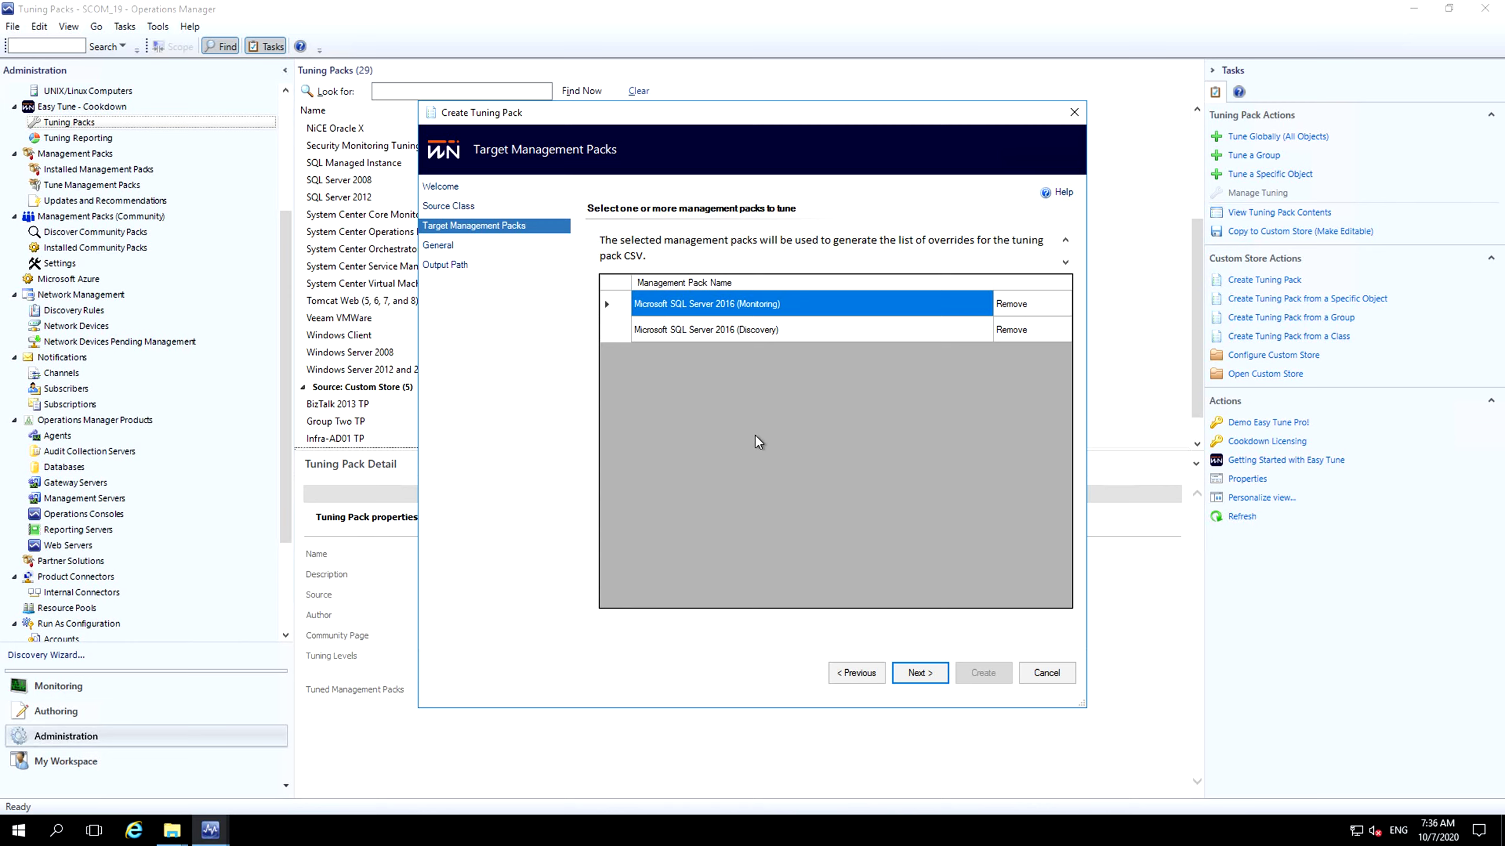
- Name the pack 'SQL 2016 DB Class TP' and create it
click(929, 673)
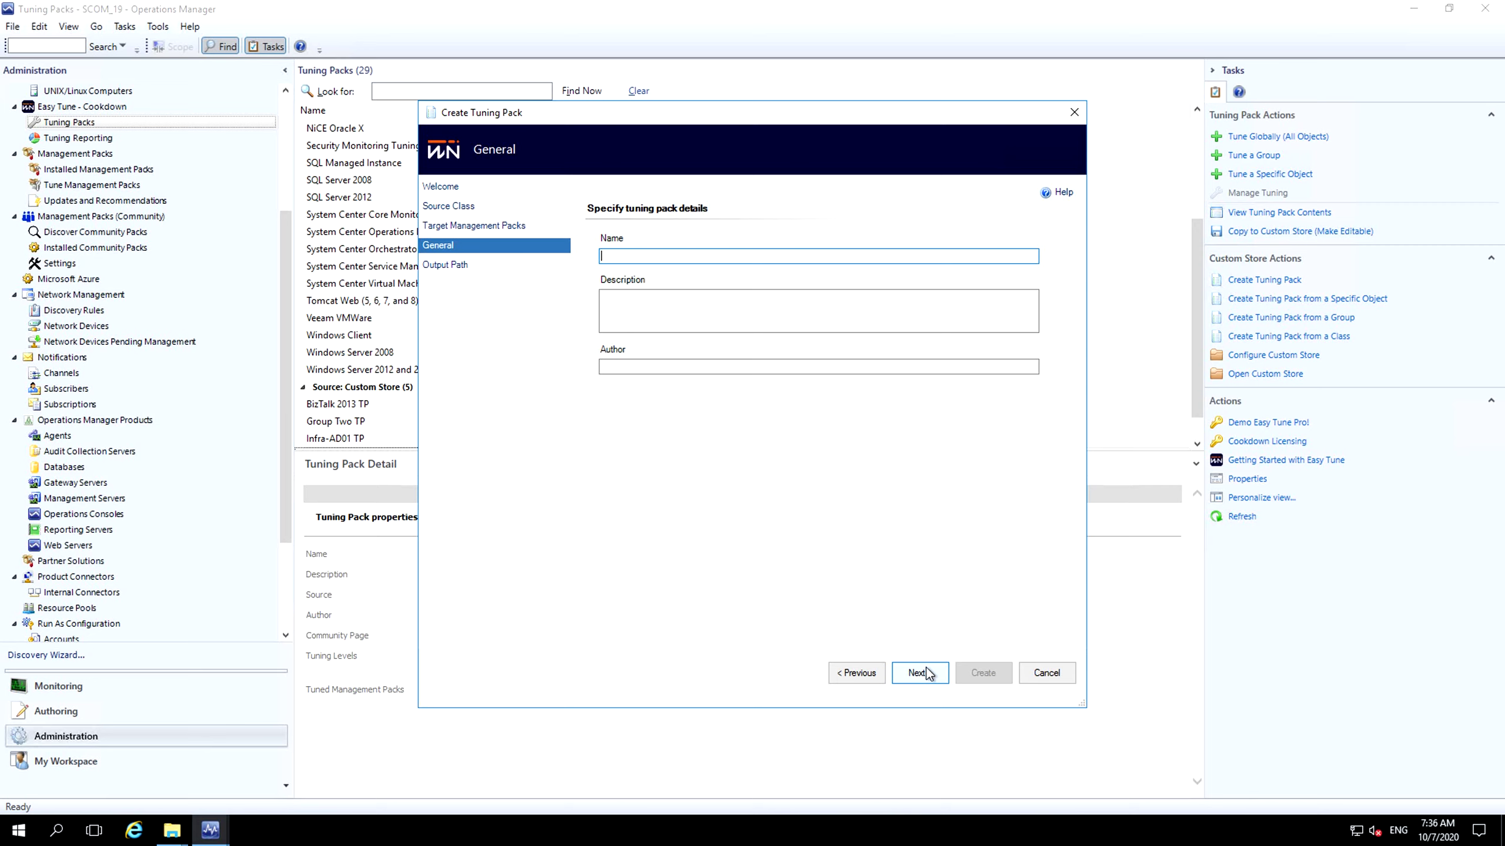
text(SQL 2016 DB Class tp)
key(BackSpace)
key(BackSpace)
text(TP)
click(927, 673)
key(Return)
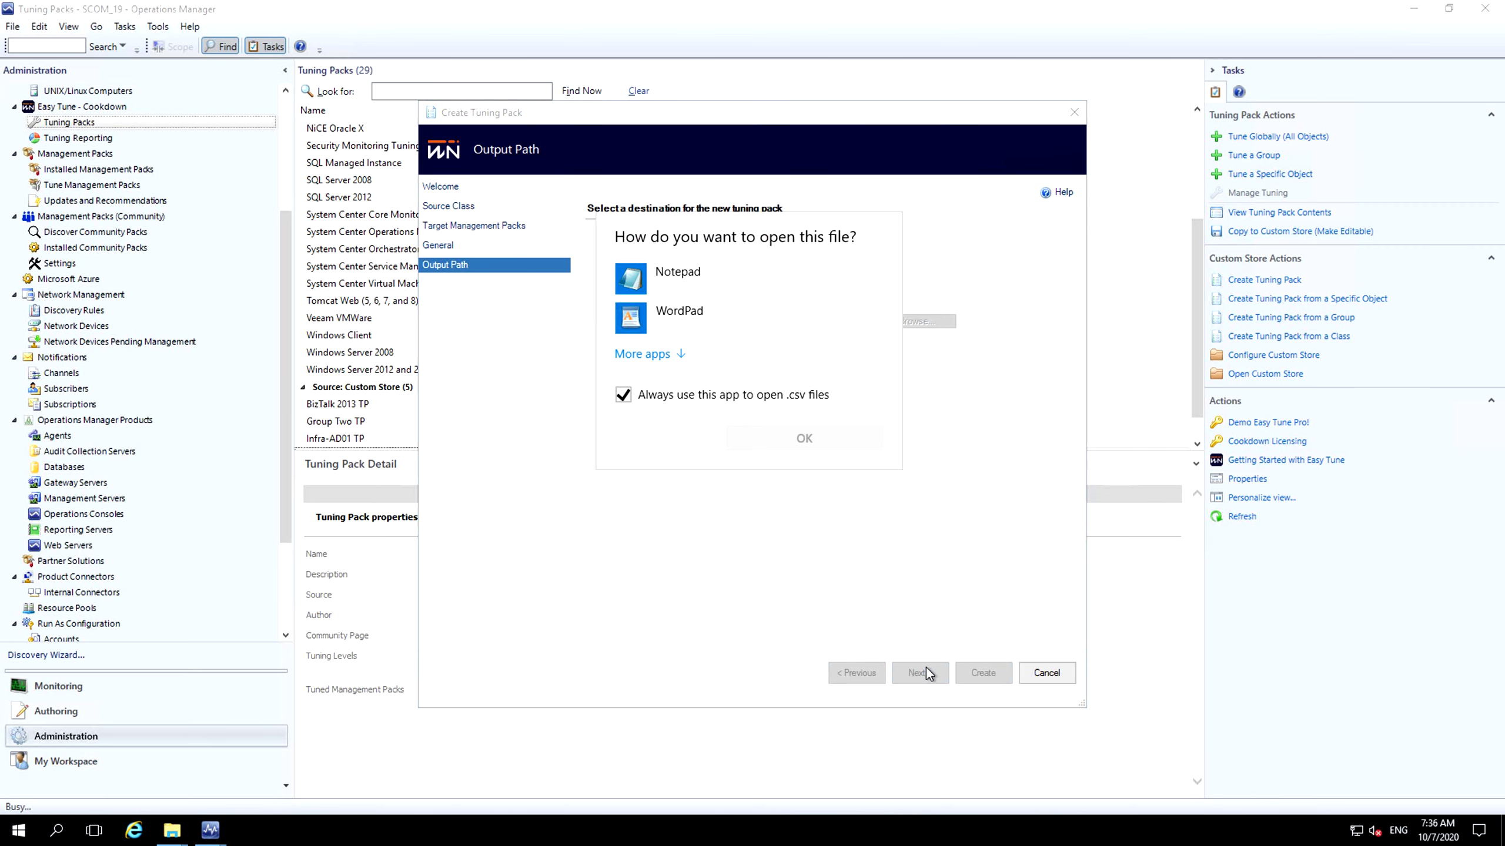
- Open SQL 2016 DB Class TP.csv in Excel and read the management pack and workflow IDs in A2 and B2
key(Escape)
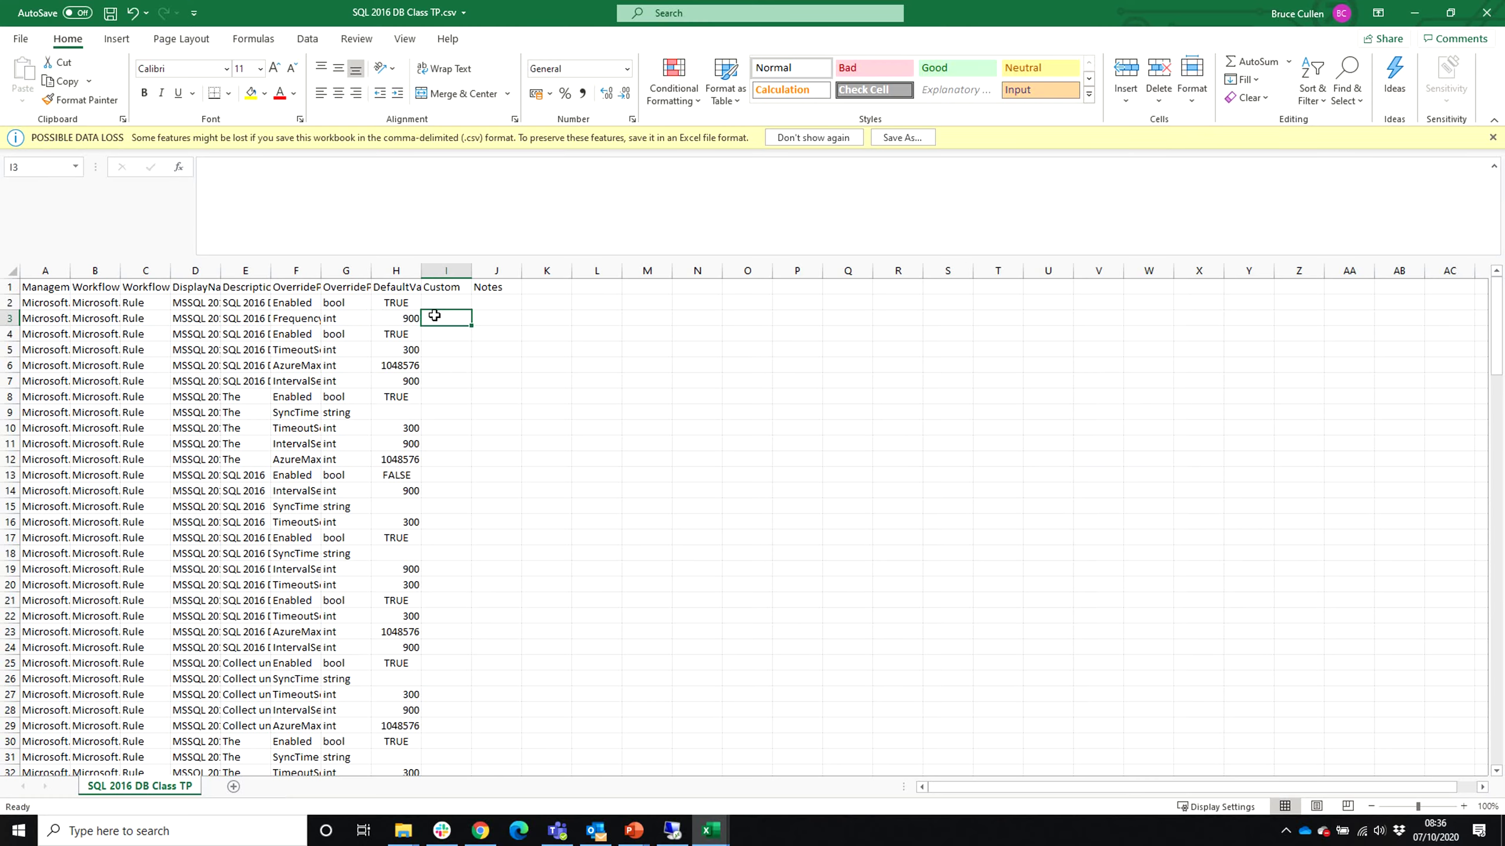
click(67, 302)
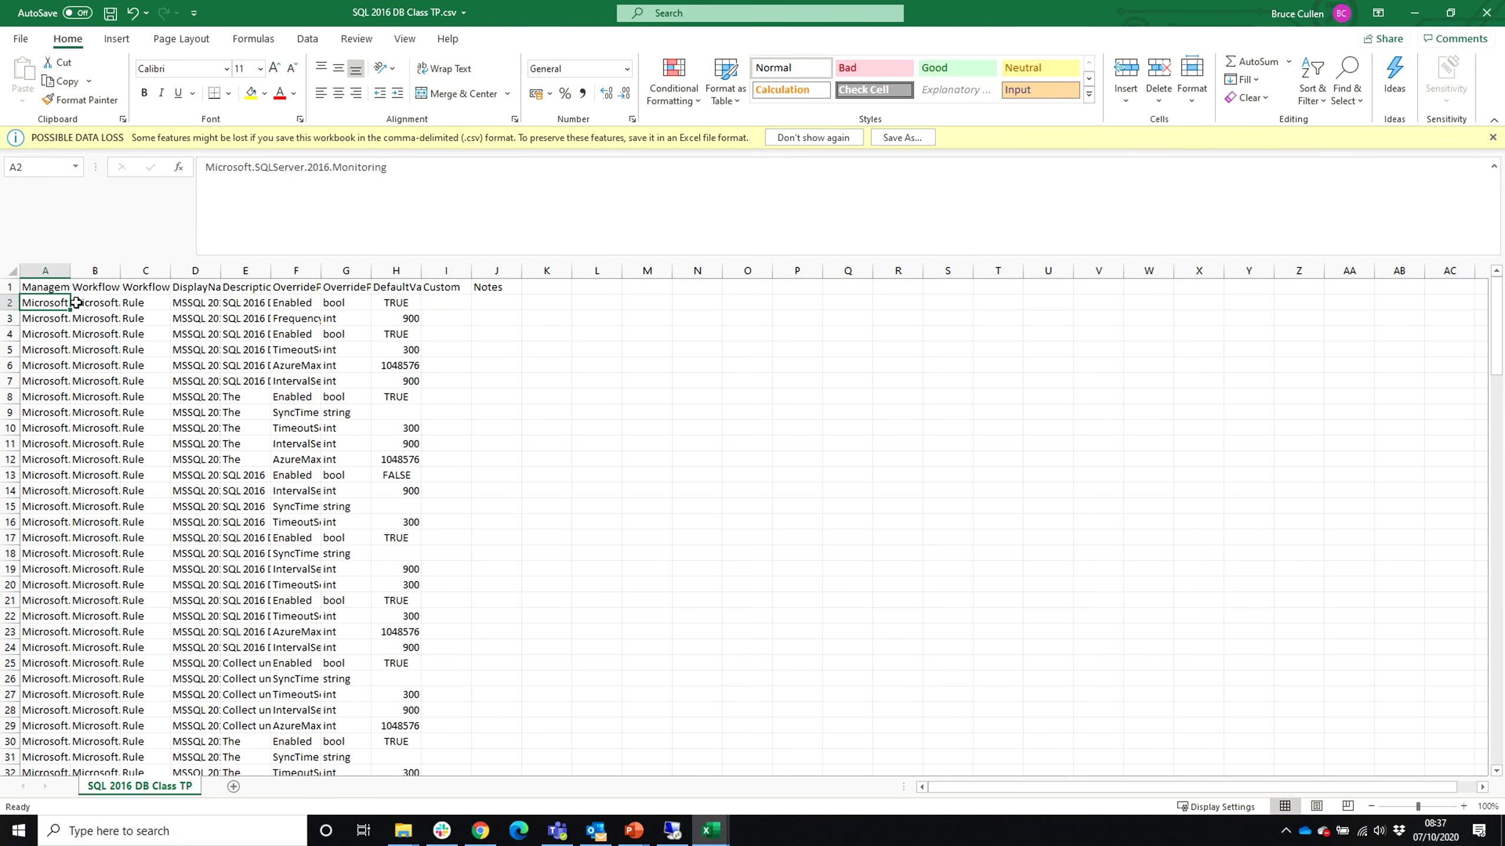
click(89, 303)
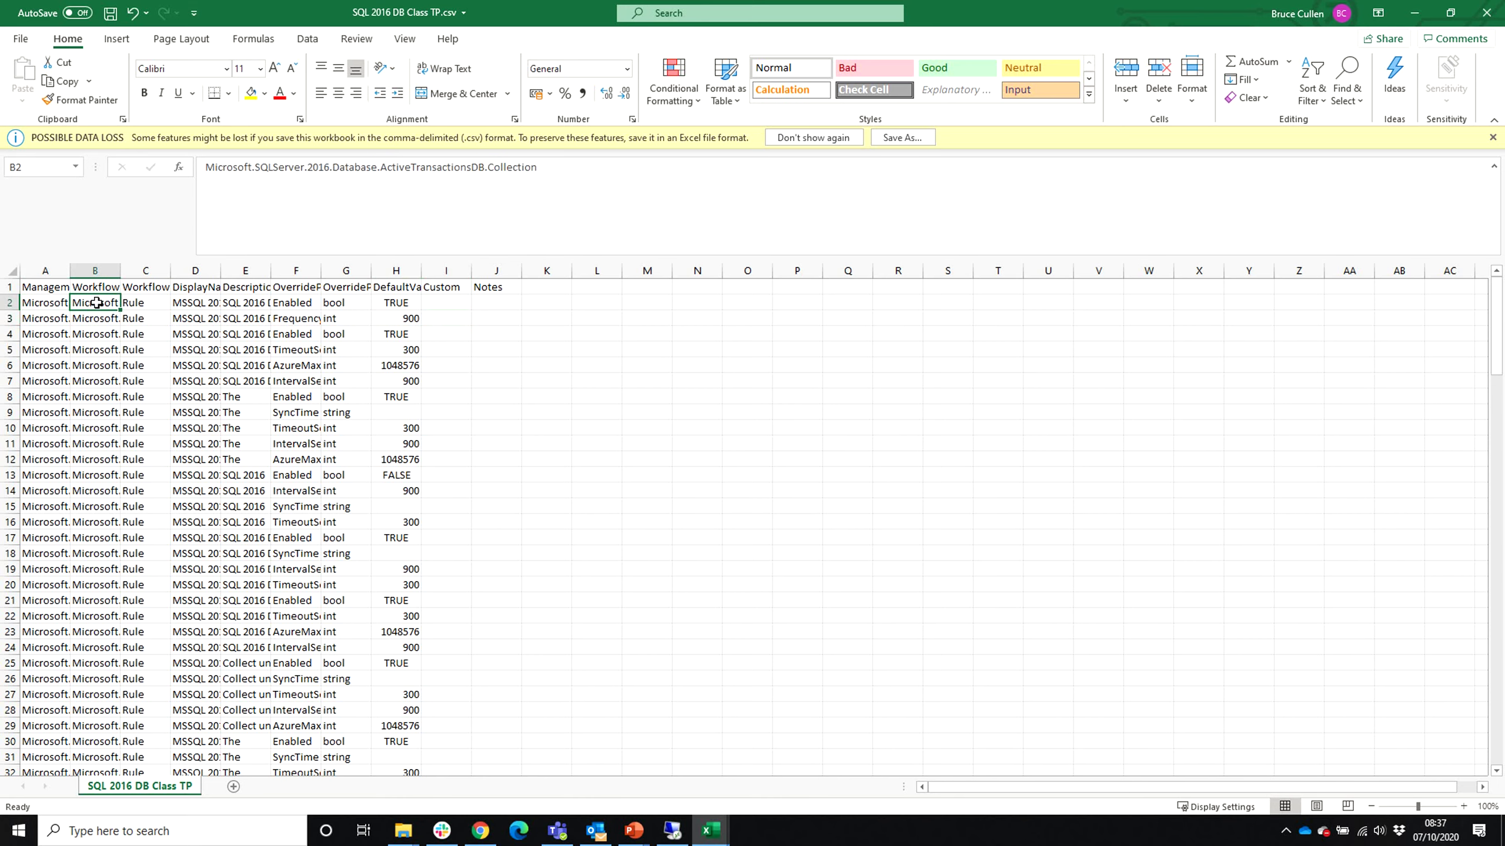